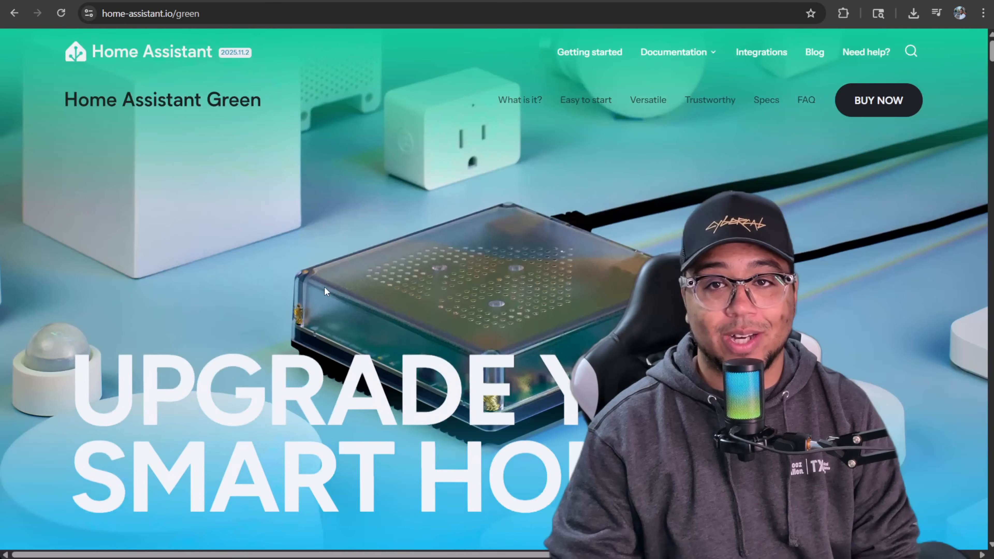
Review the Home Assistant Green page and the installation options for Raspberry Pi and other hardware.
{"action": "scroll", "coordinate": [371, 273], "scroll_direction": "down", "scroll_amount": 15}
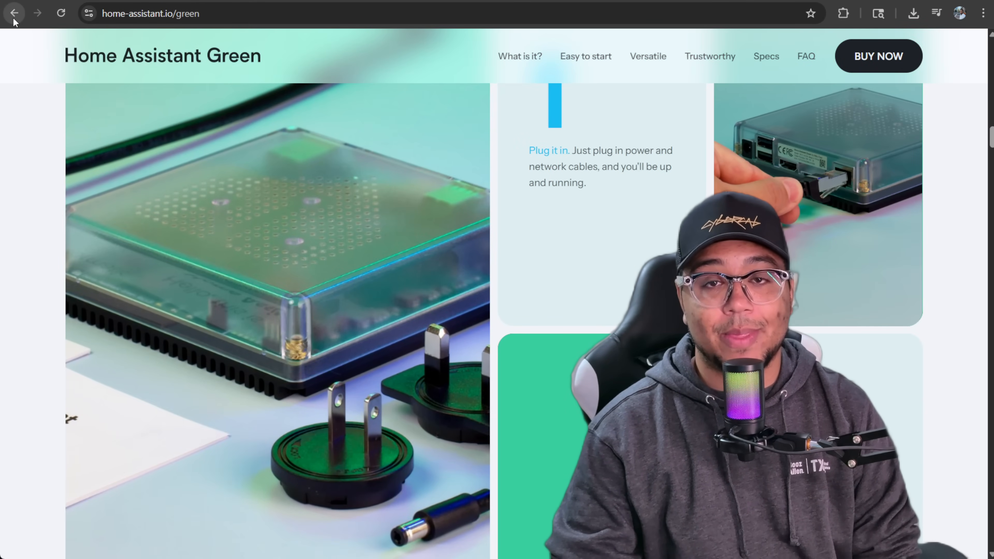
{"action": "left_click", "coordinate": [14, 14]}
{"action": "scroll", "coordinate": [368, 173], "scroll_direction": "down", "scroll_amount": 10}
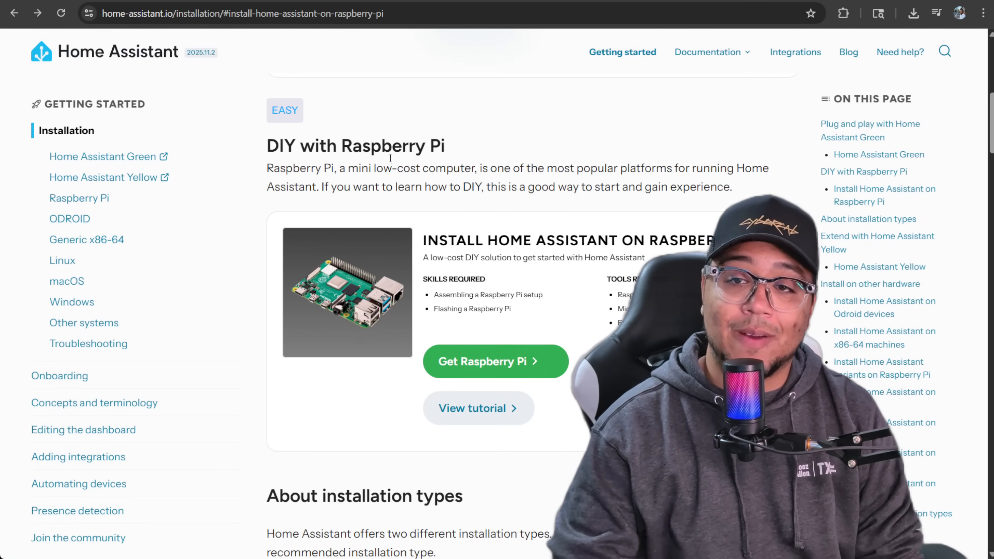
{"action": "double_click", "coordinate": [391, 155]}
{"action": "triple_click", "coordinate": [369, 142]}
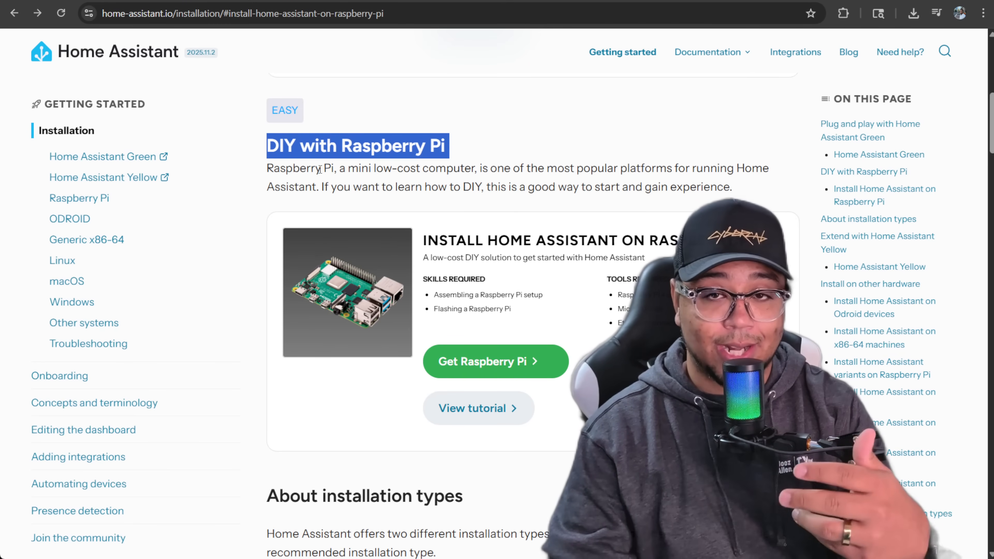
{"action": "scroll", "coordinate": [344, 157], "scroll_direction": "down", "scroll_amount": 12}
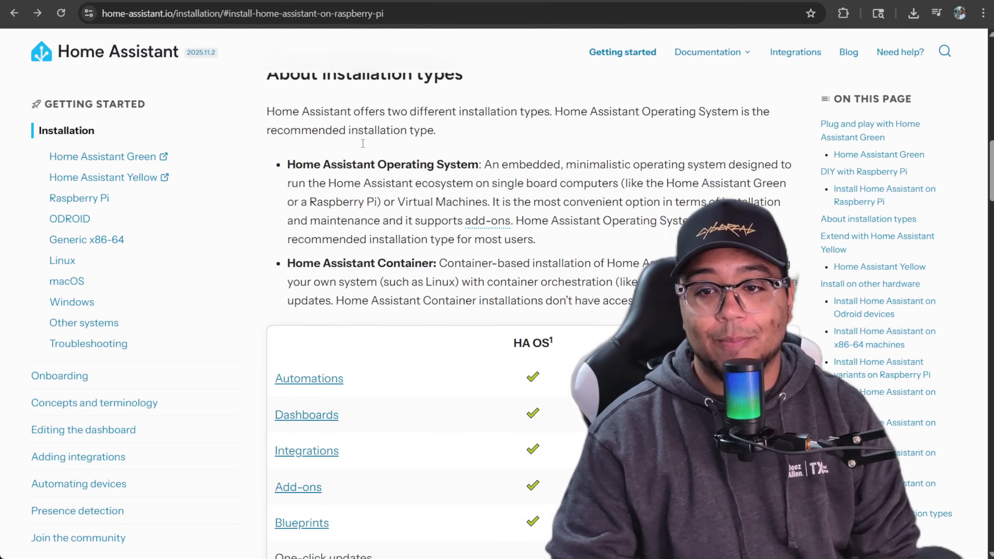
{"action": "scroll", "coordinate": [363, 150], "scroll_direction": "down", "scroll_amount": 15}
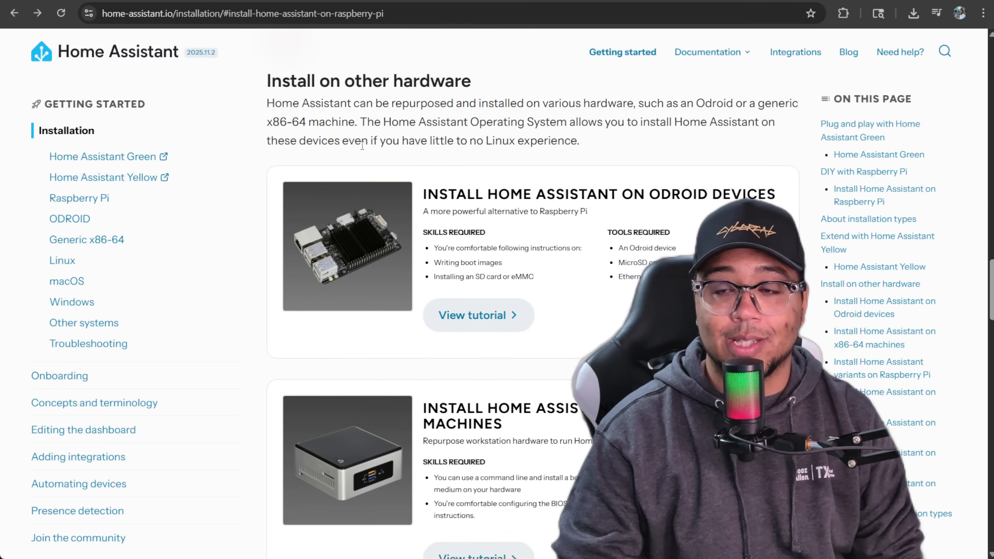
{"action": "scroll", "coordinate": [363, 146], "scroll_direction": "down", "scroll_amount": 15}
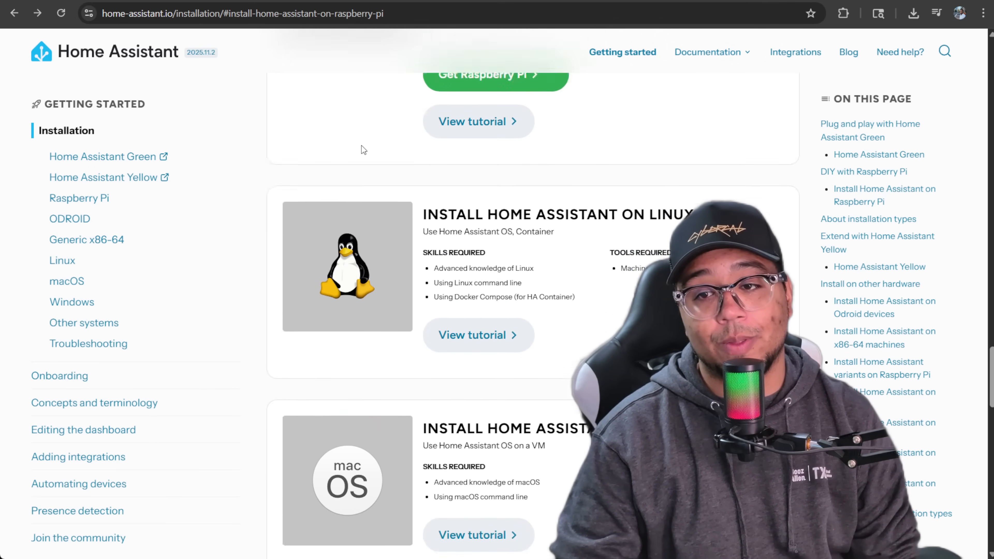
{"action": "scroll", "coordinate": [364, 147], "scroll_direction": "down", "scroll_amount": 5}
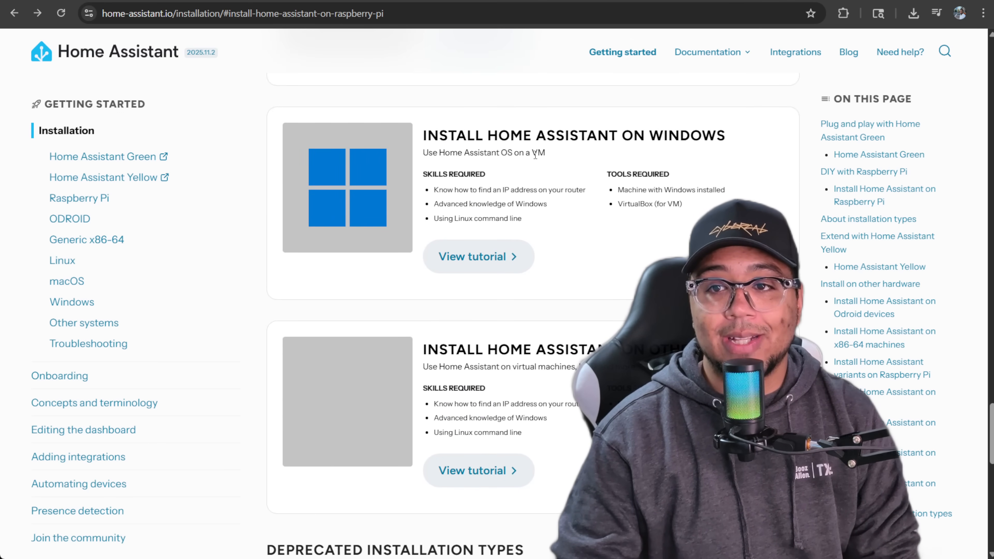
Open the tutorial for installing Home Assistant on Windows and highlight the Install Home Assistant Operating System heading.
{"action": "left_click", "coordinate": [483, 254]}
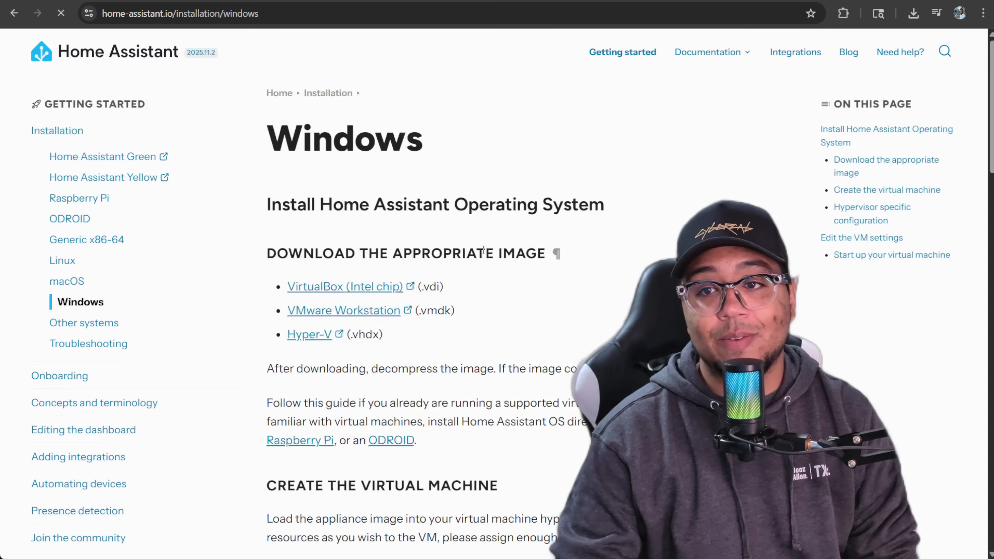
{"action": "scroll", "coordinate": [472, 255], "scroll_direction": "down", "scroll_amount": 6}
{"action": "scroll", "coordinate": [455, 260], "scroll_direction": "up", "scroll_amount": 6}
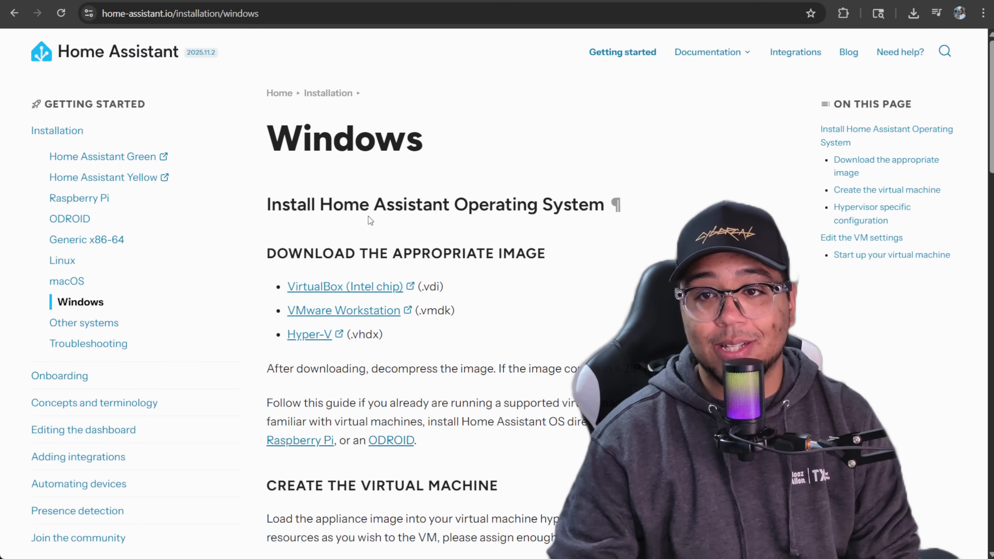
{"action": "triple_click", "coordinate": [355, 208]}
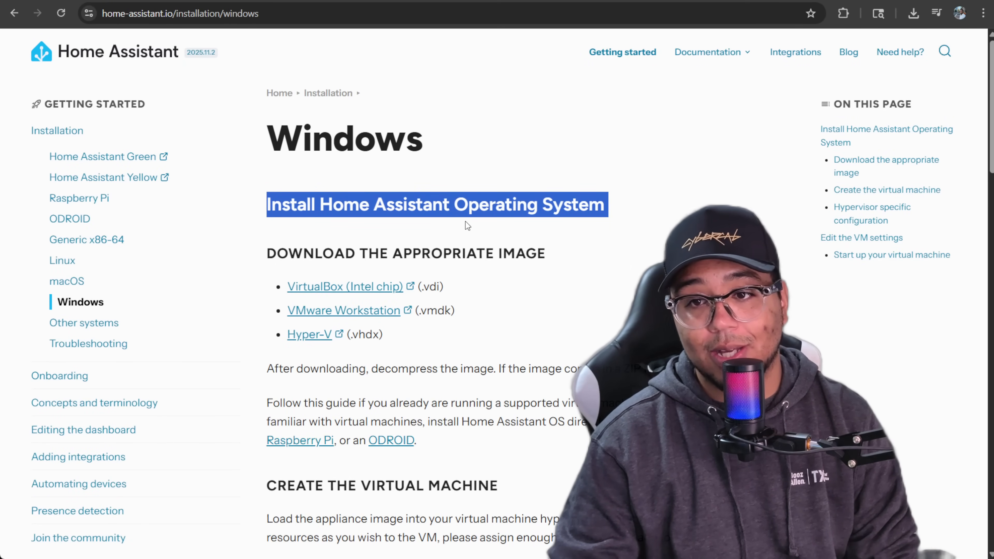
Download the VirtualBox (Intel chip) .vdi image and read the instructions for creating the virtual machine.
{"action": "scroll", "coordinate": [535, 369], "scroll_direction": "down", "scroll_amount": 2}
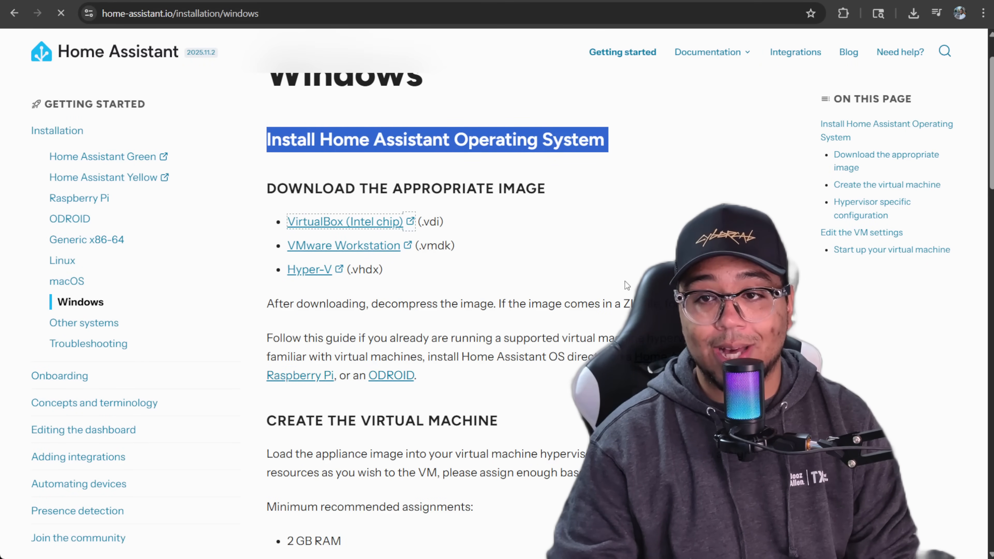
{"action": "scroll", "coordinate": [518, 338], "scroll_direction": "down", "scroll_amount": 4}
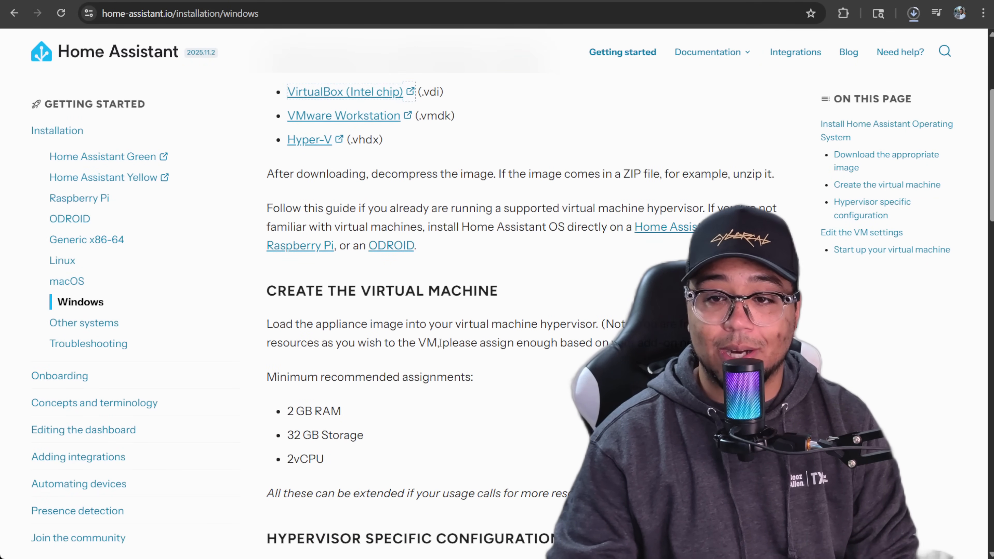
{"action": "scroll", "coordinate": [440, 343], "scroll_direction": "down", "scroll_amount": 2}
{"action": "left_click_drag", "start_coordinate": [352, 232], "coordinate": [382, 344]}
{"action": "left_click", "coordinate": [403, 289]}
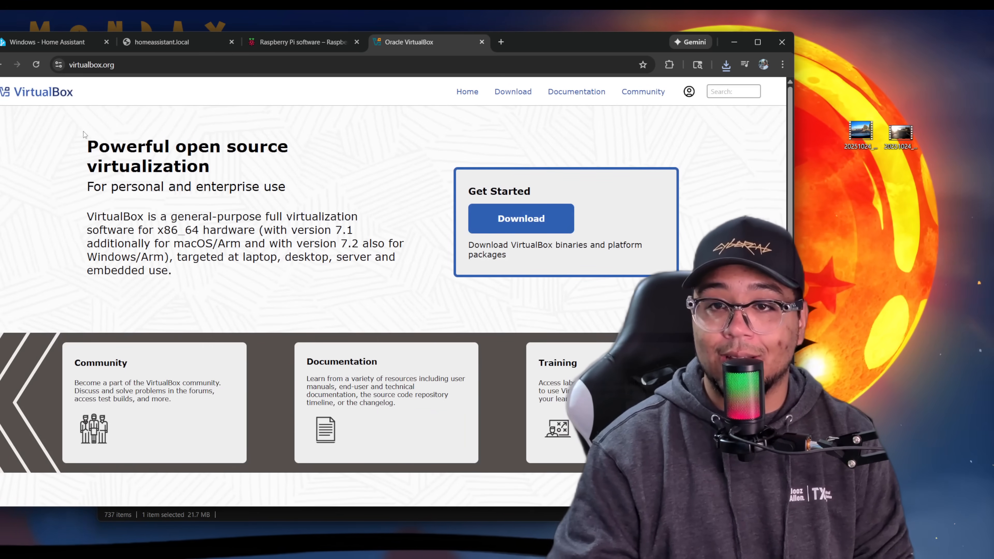
Download the VirtualBox 7.2.4 platform package for Windows hosts and keep the unverified file.
{"action": "left_click", "coordinate": [498, 231]}
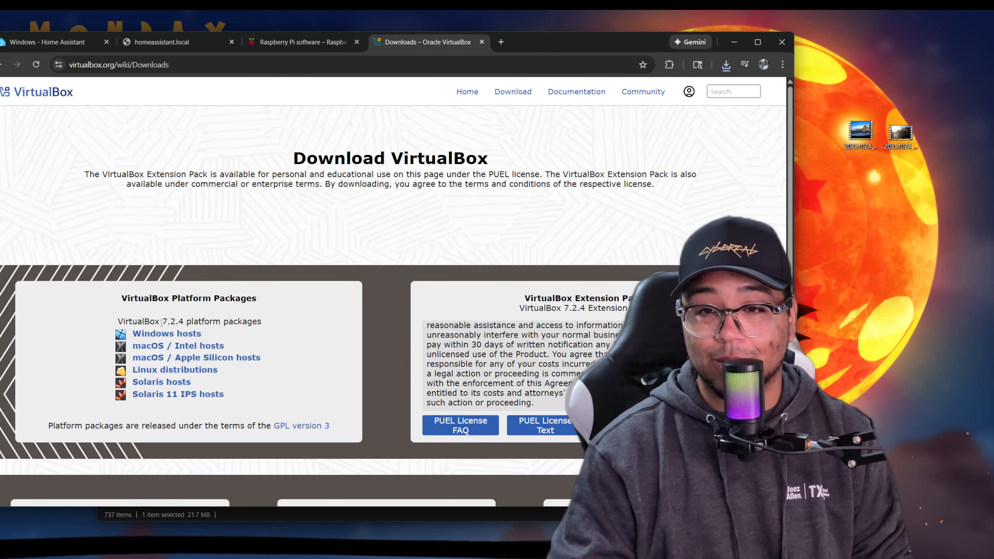
{"action": "left_click", "coordinate": [160, 334]}
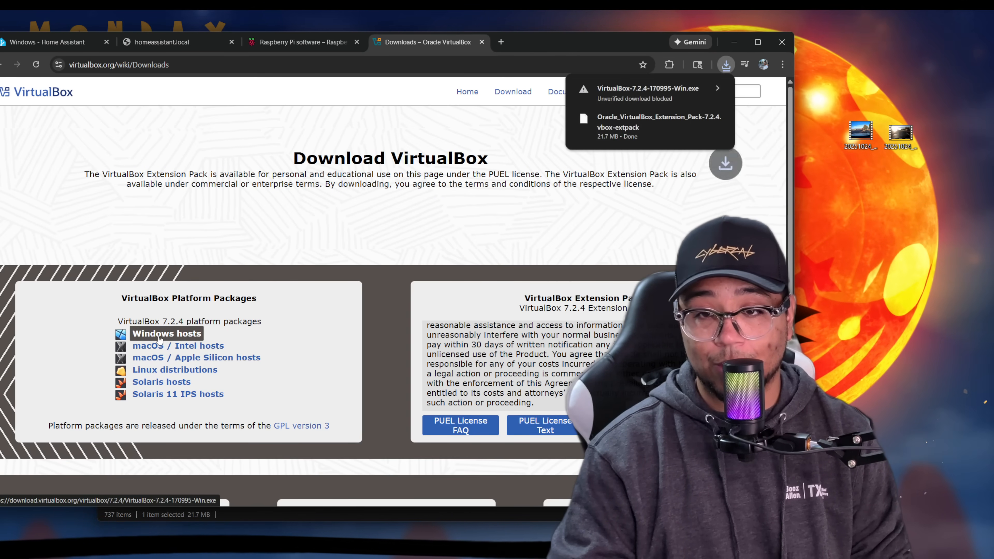
{"action": "left_click", "coordinate": [630, 88]}
{"action": "left_click", "coordinate": [687, 151]}
Run the downloaded VirtualBox 7.2.4 installer, keep the default features and startup options, and accept the network and missing-dependency notices.
{"action": "left_click", "coordinate": [726, 65]}
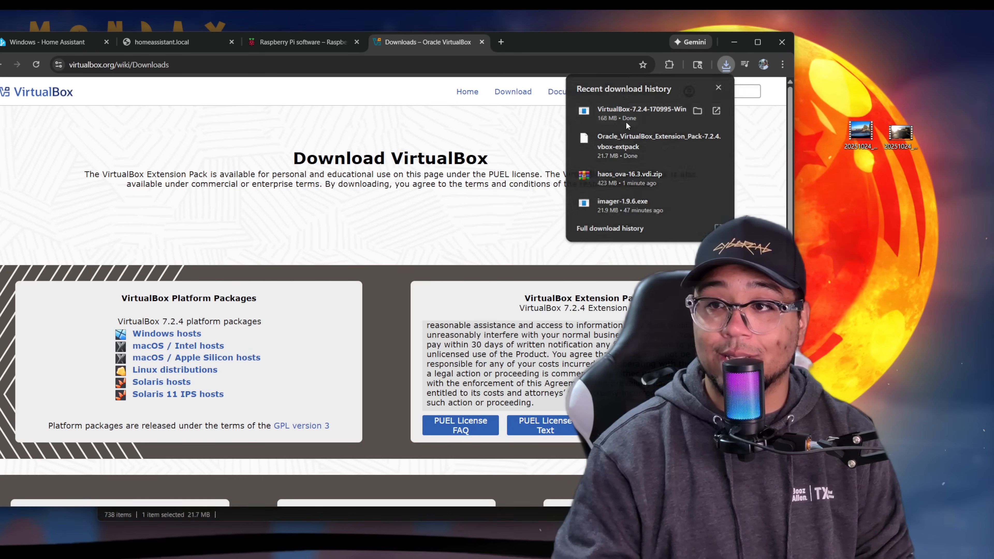
{"action": "left_click", "coordinate": [625, 122]}
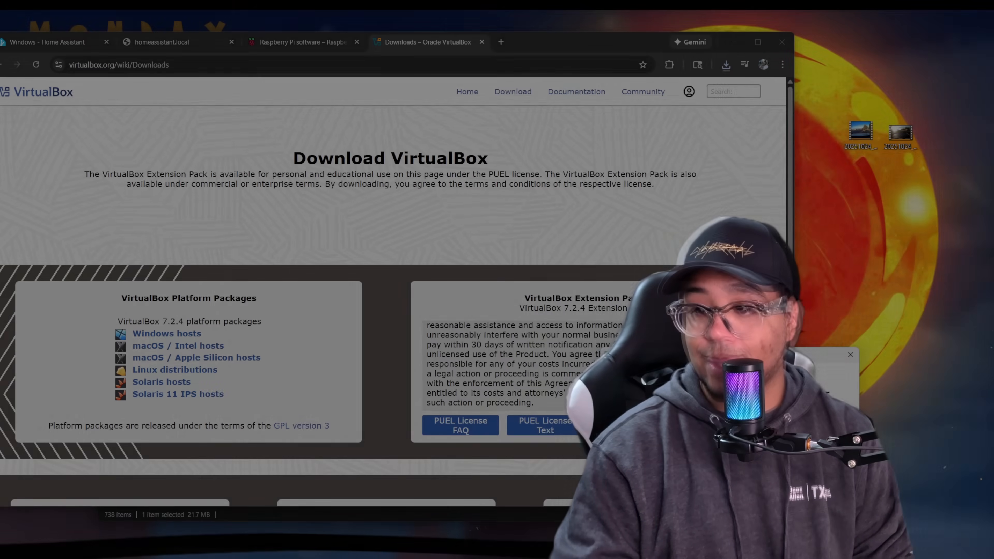
{"action": "left_click", "coordinate": [681, 508]}
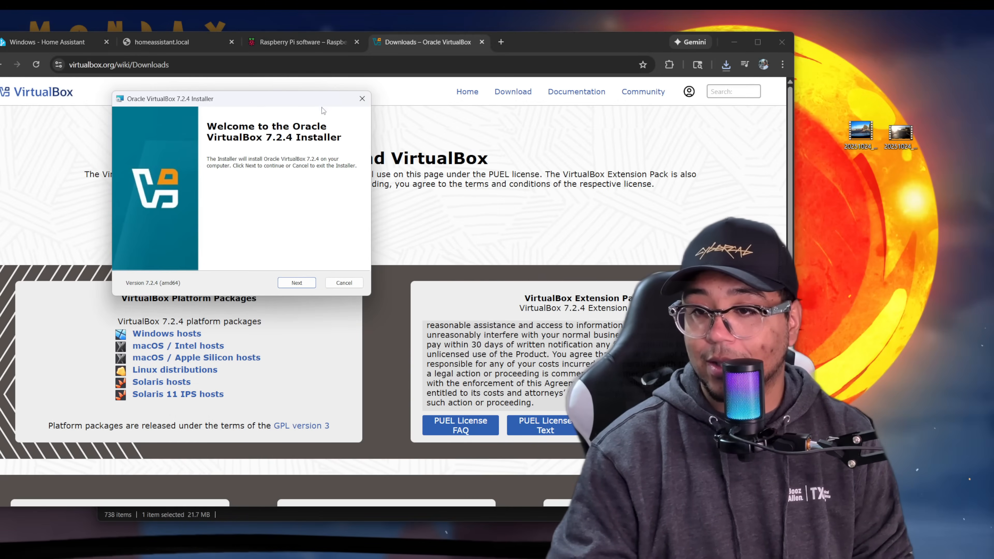
{"action": "left_click", "coordinate": [282, 283]}
{"action": "left_click", "coordinate": [301, 284]}
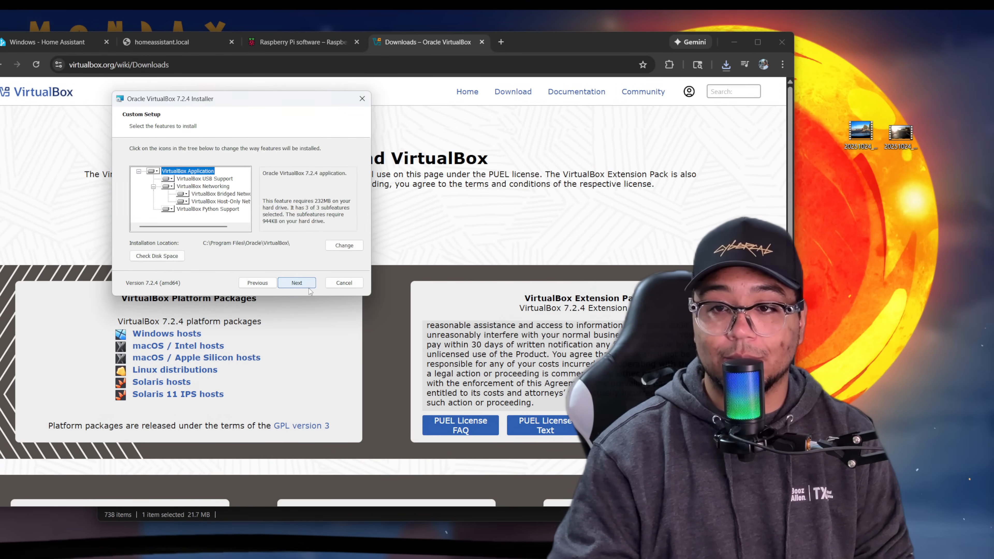
{"action": "left_click", "coordinate": [305, 283]}
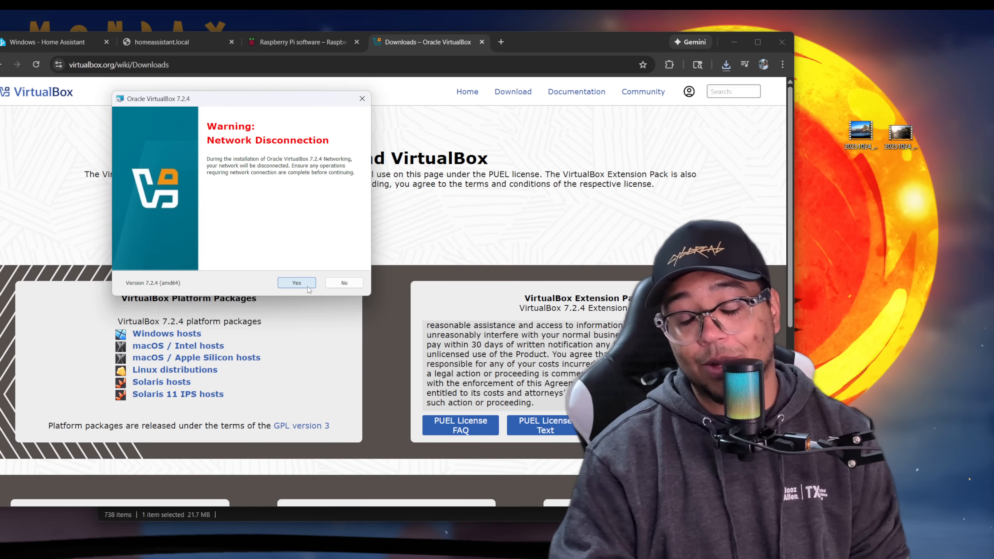
{"action": "left_click", "coordinate": [307, 288]}
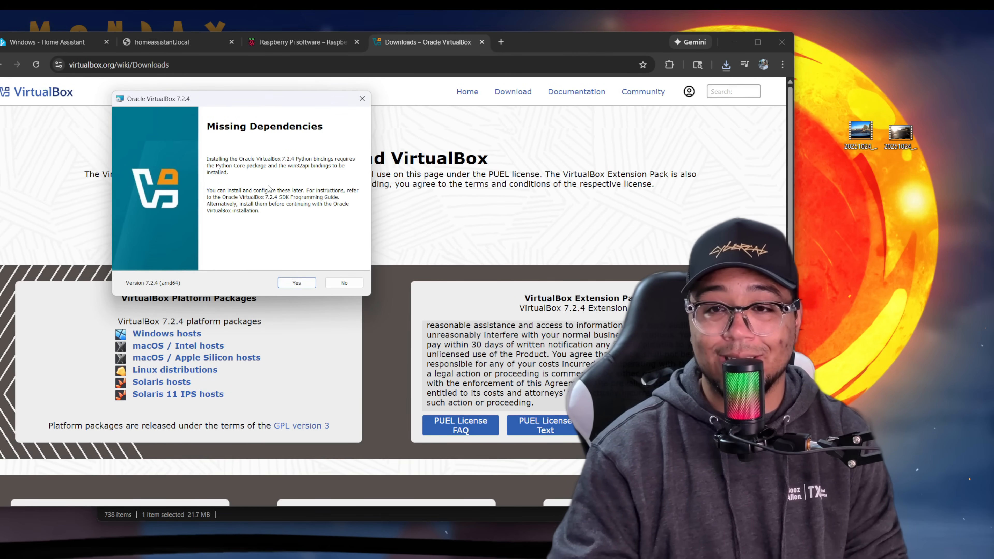
{"action": "left_click", "coordinate": [289, 283]}
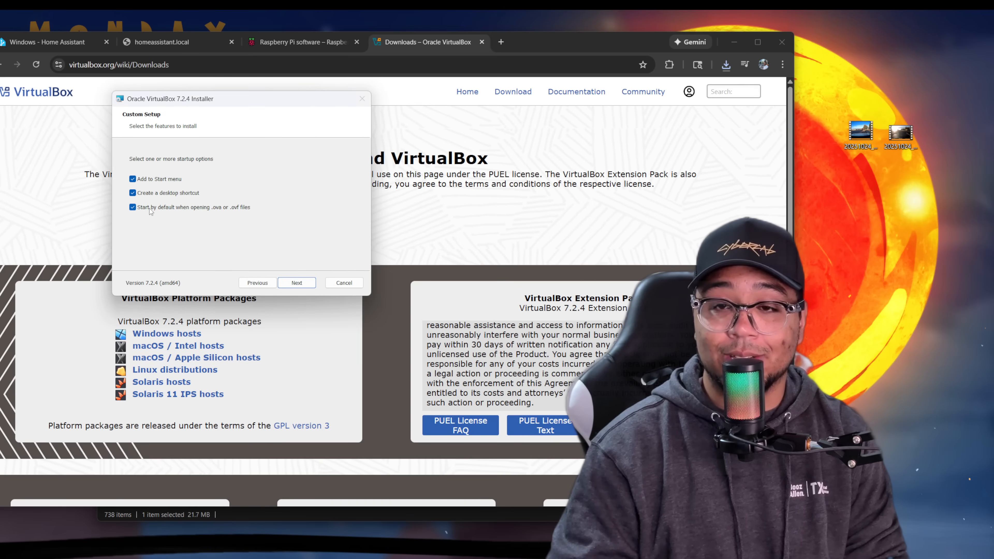
{"action": "left_click", "coordinate": [297, 282]}
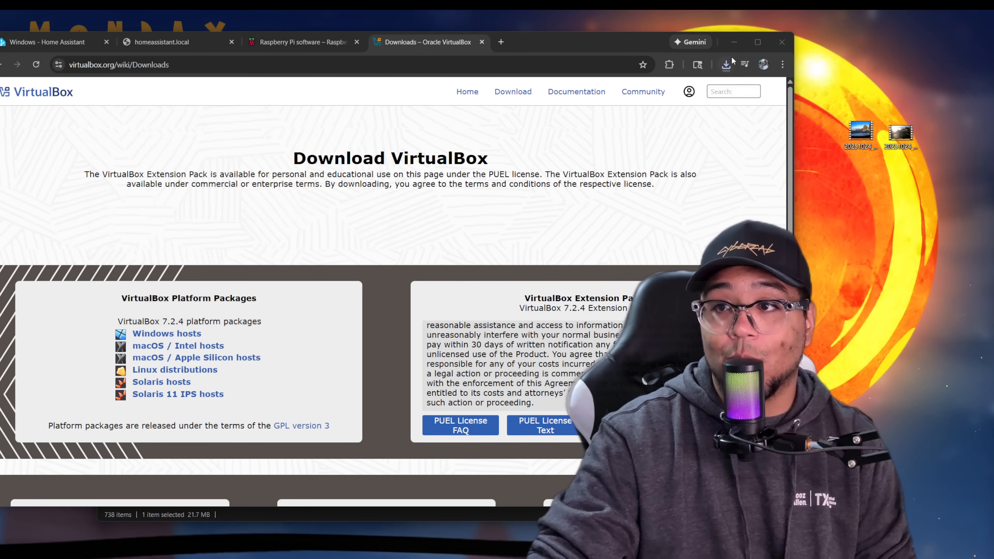
Check the recent downloads for haos_ova-16.3.vdi.zip and cancel the virtual appliance import in VirtualBox Manager.
{"action": "left_click", "coordinate": [725, 64]}
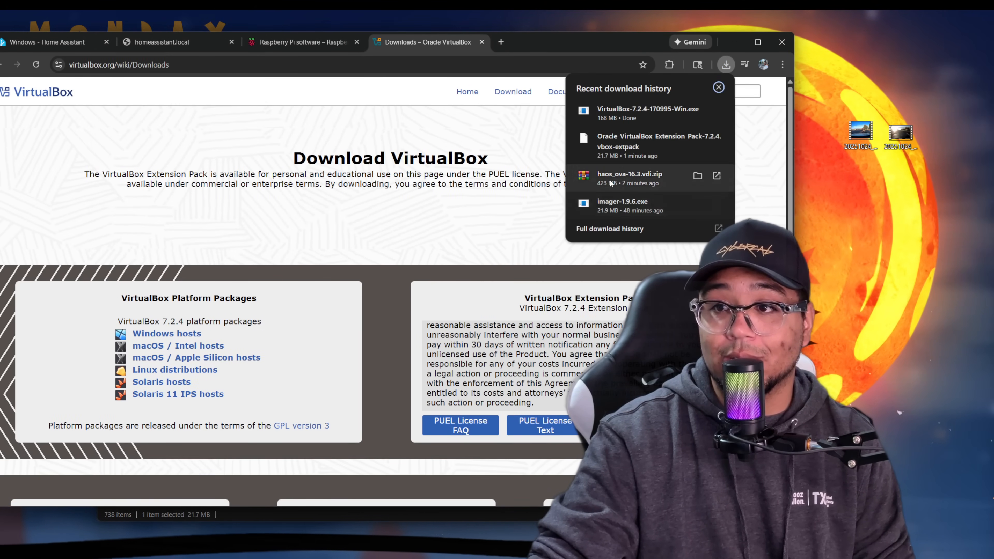
{"action": "left_click", "coordinate": [486, 226]}
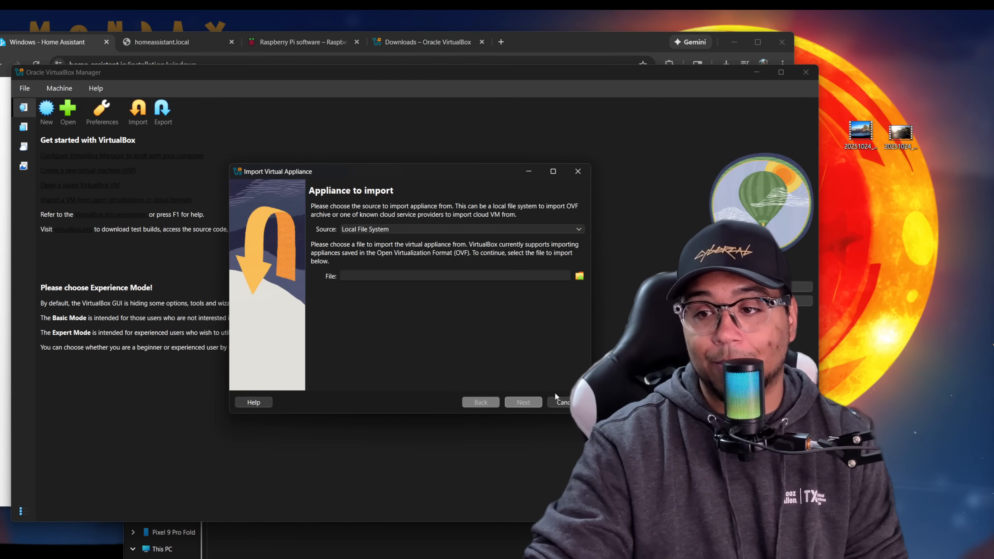
{"action": "left_click", "coordinate": [563, 403]}
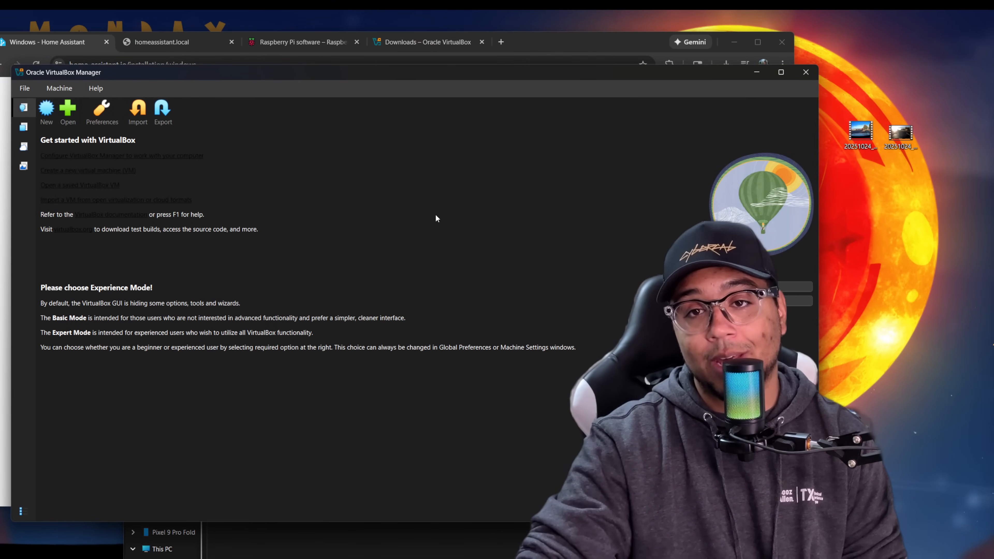
Start a new virtual machine named "Home assistant" with OS Linux and version Oracle Linux (64-bit), and proceed to the virtual hardware settings.
{"action": "left_click", "coordinate": [46, 109]}
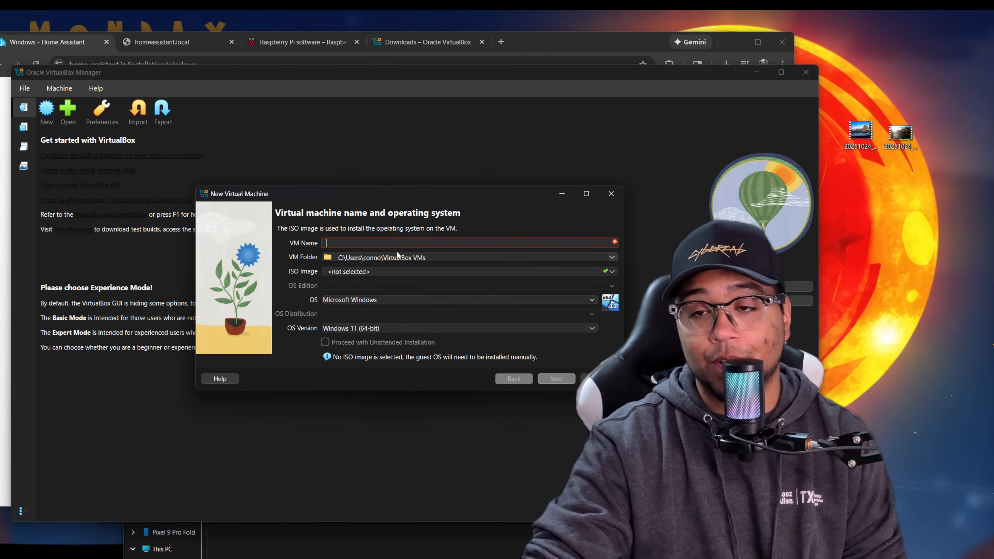
{"action": "type", "text": "Home assistant"}
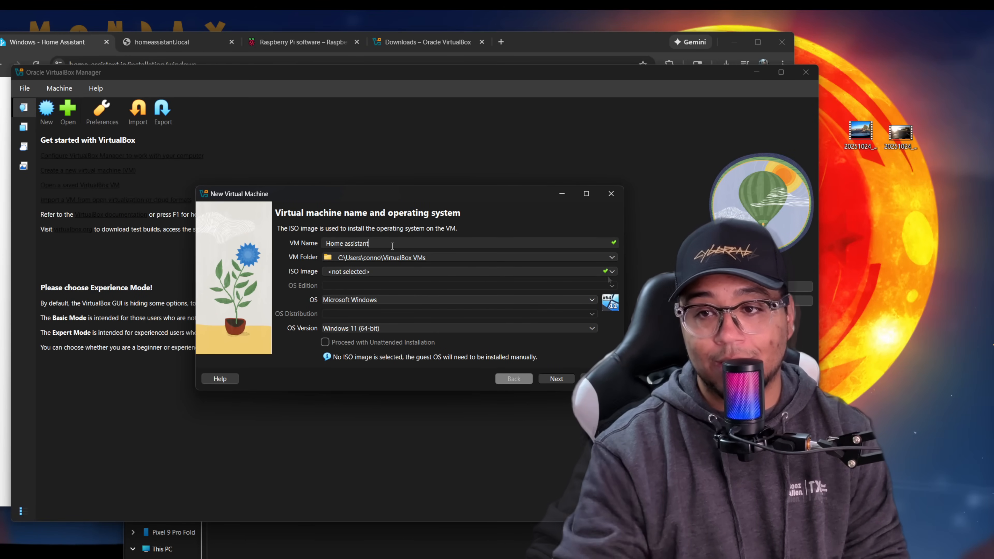
{"action": "left_click", "coordinate": [558, 300]}
{"action": "left_click", "coordinate": [378, 322]}
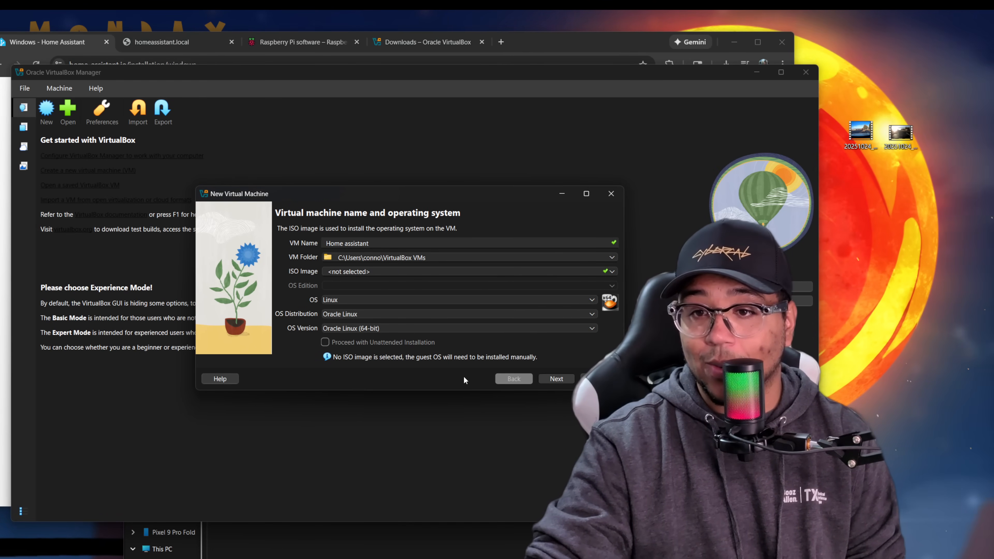
{"action": "left_click", "coordinate": [548, 378]}
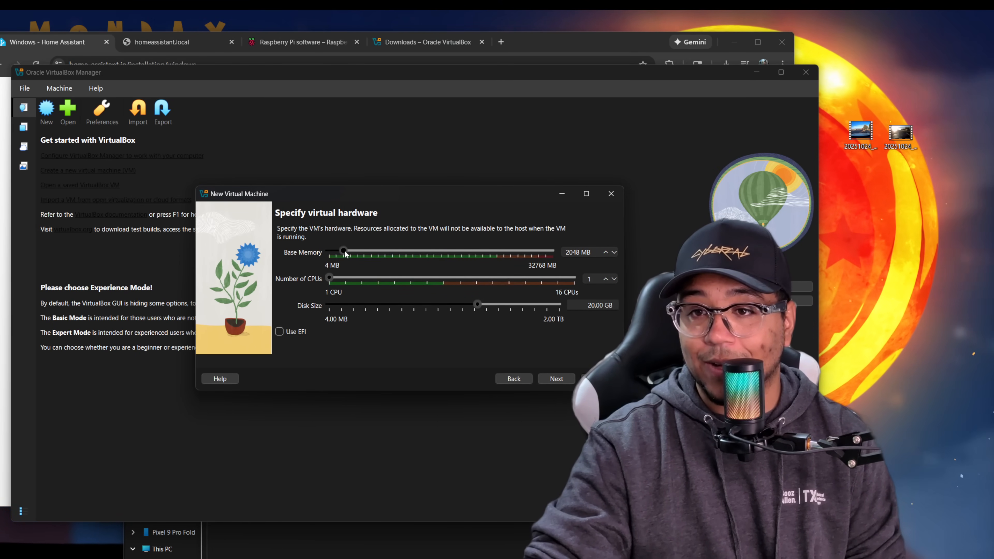
Check the minimum recommended RAM and storage in the Home Assistant Windows guide in the browser, and return to the virtual machine setup.
{"action": "key", "text": "alt+Tab"}
{"action": "scroll", "coordinate": [387, 281], "scroll_direction": "up", "scroll_amount": 4}
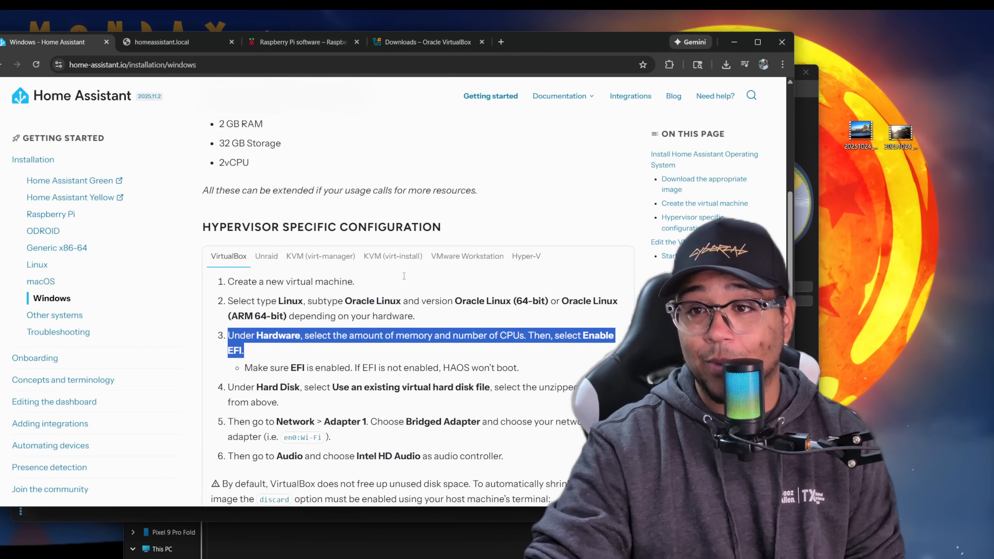
{"action": "triple_click", "coordinate": [246, 232]}
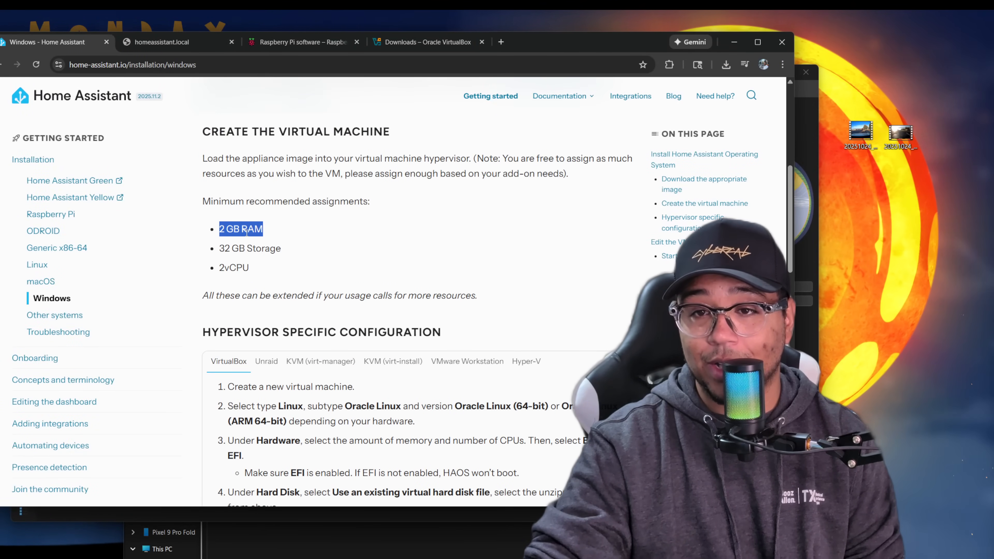
{"action": "triple_click", "coordinate": [248, 249]}
{"action": "key", "text": "alt+Tab"}
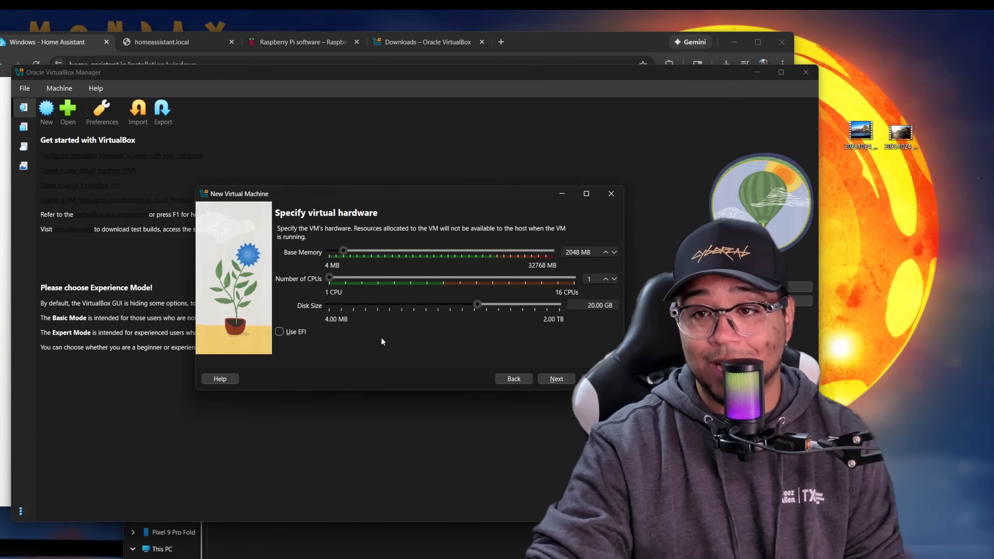
Set the virtual machine's base memory to 2933 MB and its number of CPUs to 2, and recheck the installation guide.
{"action": "left_click_drag", "start_coordinate": [330, 277], "coordinate": [405, 251]}
{"action": "key", "text": "alt+Tab"}
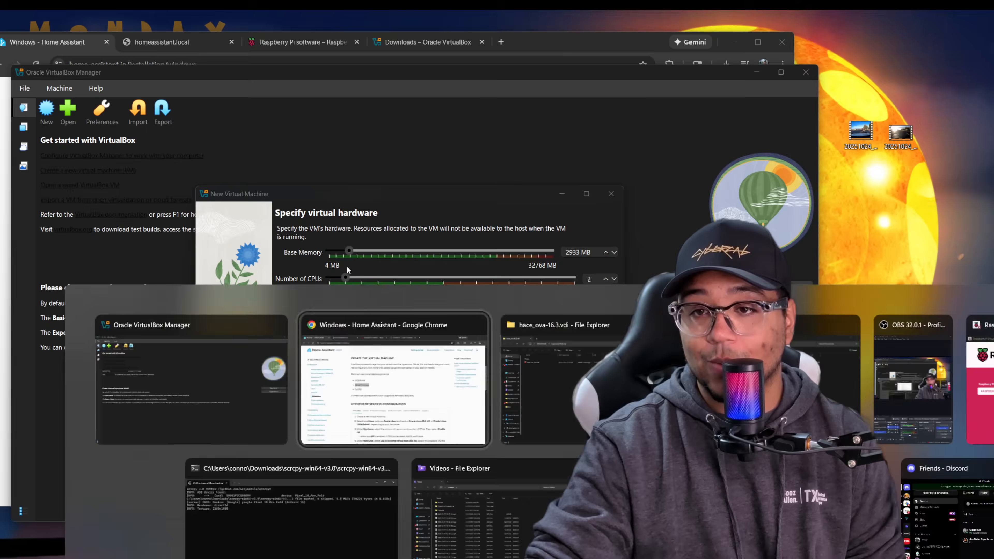
{"action": "key", "text": "alt+Tab"}
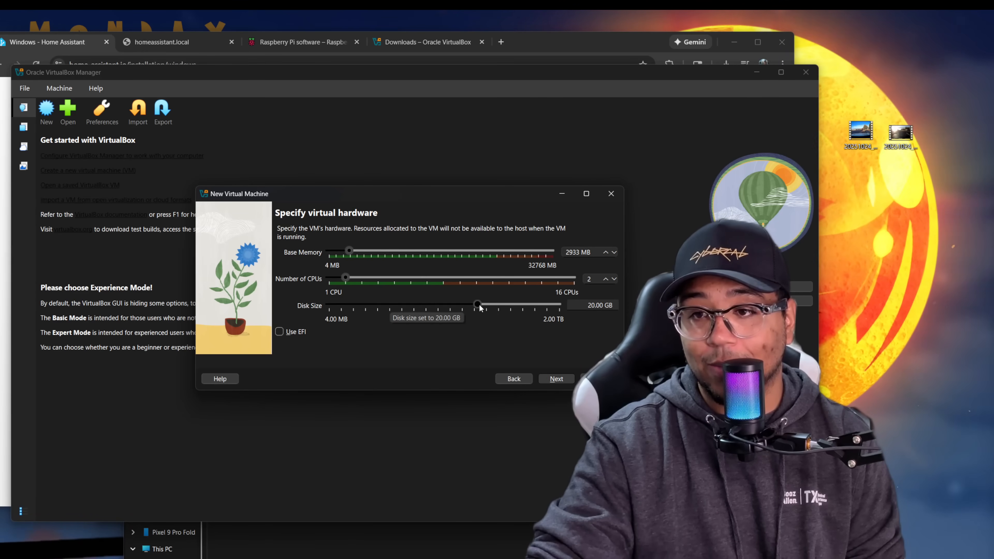
Set the virtual machine's disk size to 32.44 GB and check the EFI requirement in the Home Assistant installation guide.
{"action": "left_click_drag", "start_coordinate": [478, 305], "coordinate": [485, 307]}
{"action": "key", "text": "alt+Tab"}
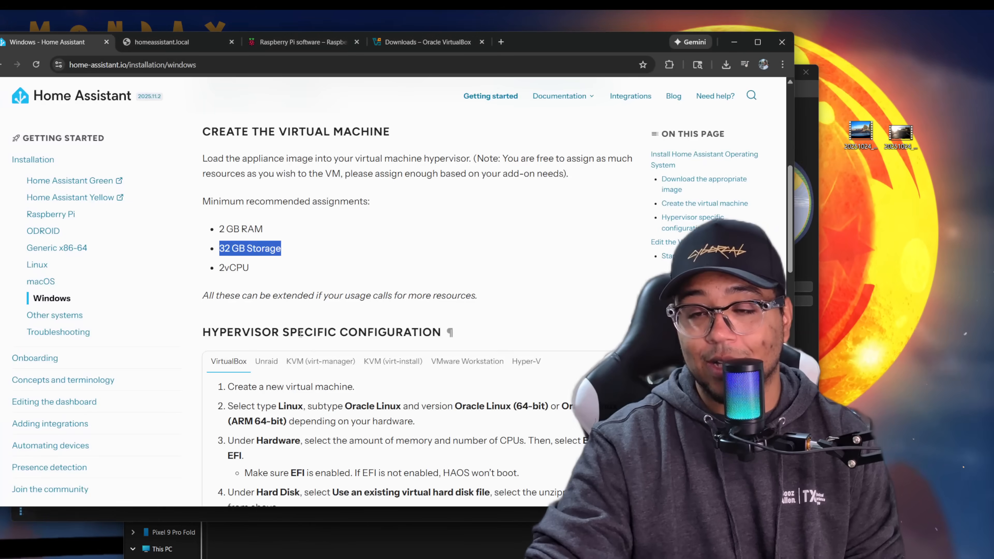
{"action": "scroll", "coordinate": [318, 355], "scroll_direction": "down", "scroll_amount": 3}
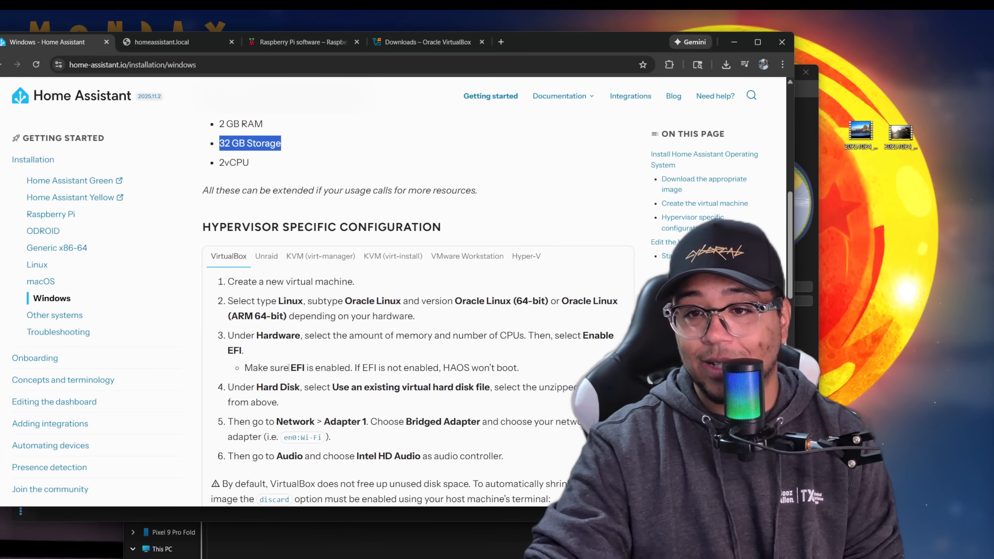
{"action": "triple_click", "coordinate": [287, 367]}
Enable EFI for the new virtual machine in VirtualBox and finish creating it.
{"action": "key", "text": "alt+Tab"}
{"action": "left_click", "coordinate": [555, 378]}
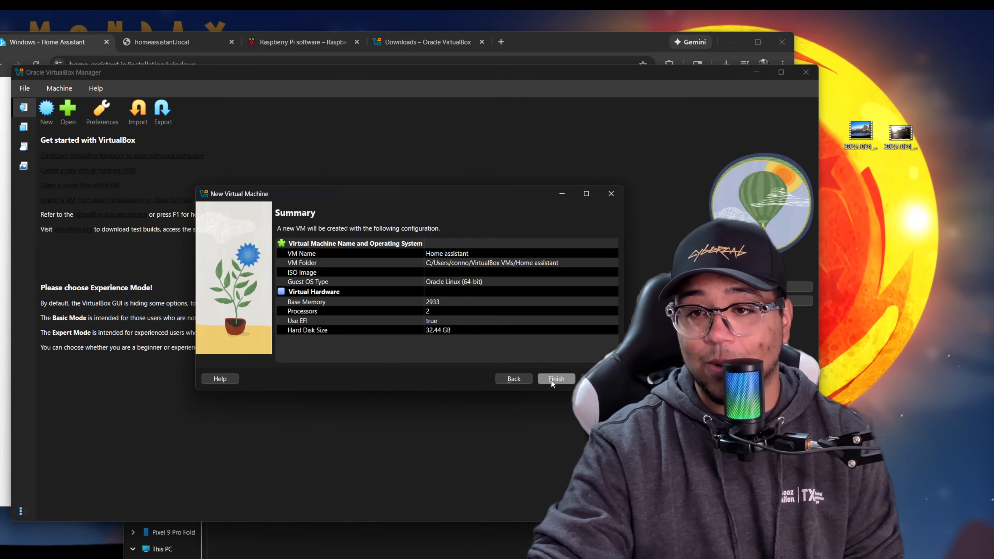
{"action": "left_click", "coordinate": [550, 380]}
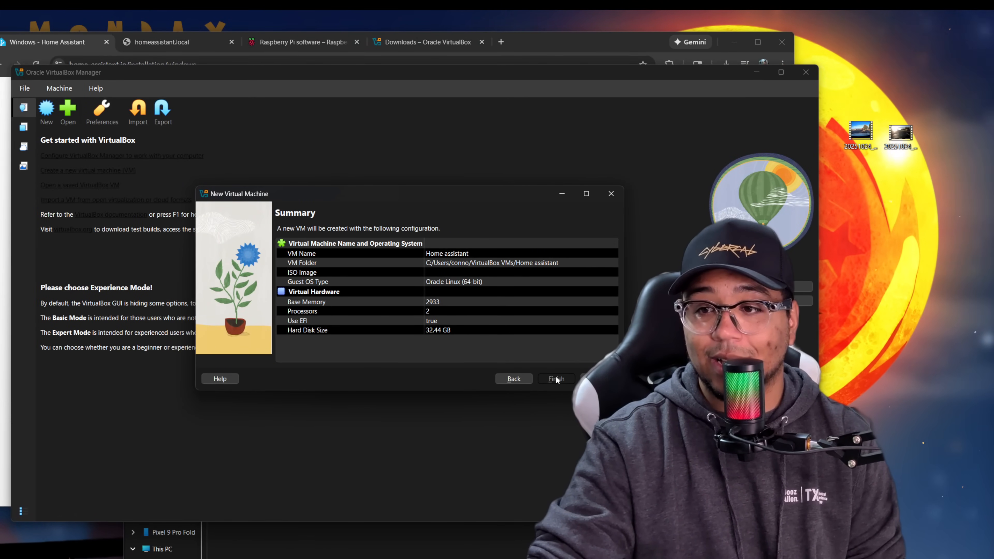
Check the guide's hard disk instruction and inspect the Home assistant.vdi disk in the virtual machine's storage settings.
{"action": "key", "text": "alt+Tab"}
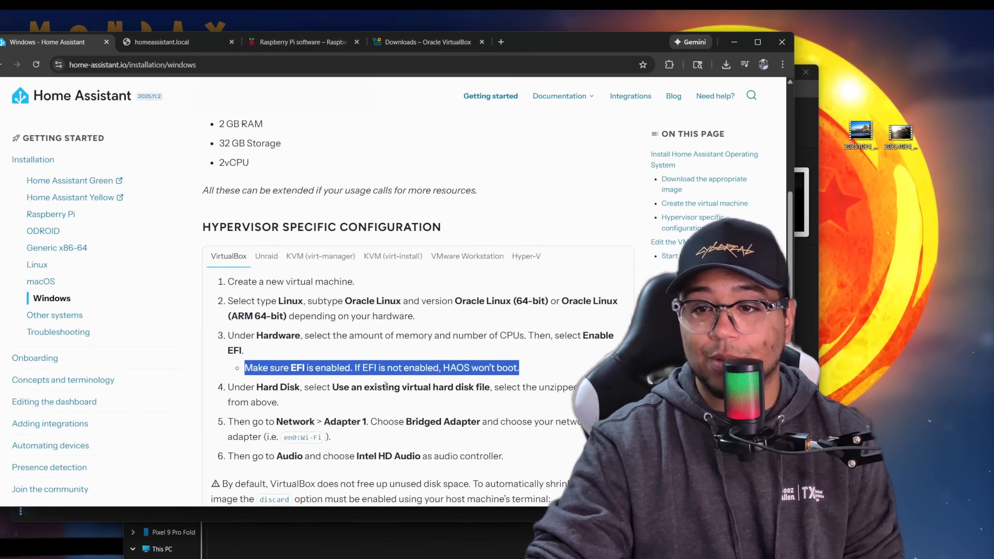
{"action": "key", "text": "alt+Tab"}
{"action": "left_click", "coordinate": [98, 112]}
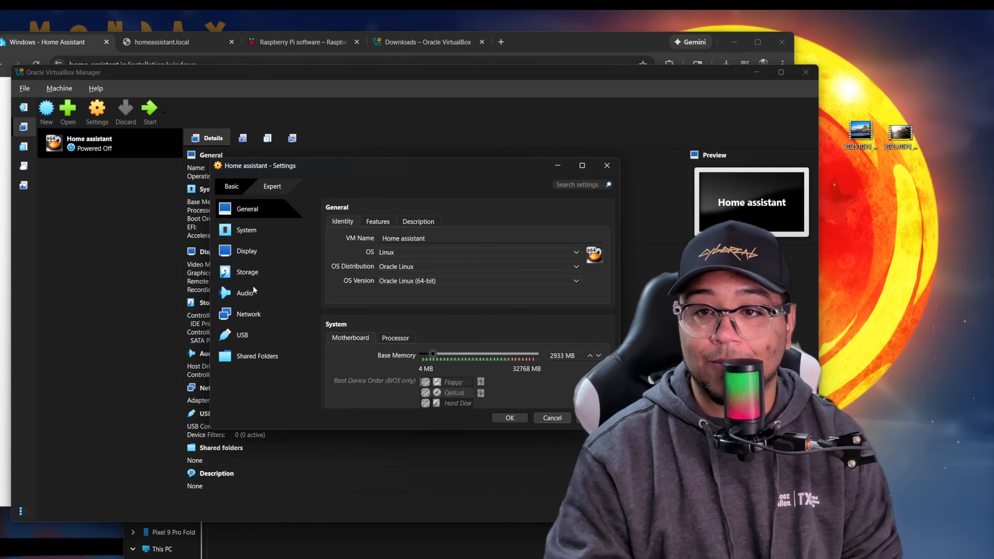
{"action": "left_click", "coordinate": [246, 272]}
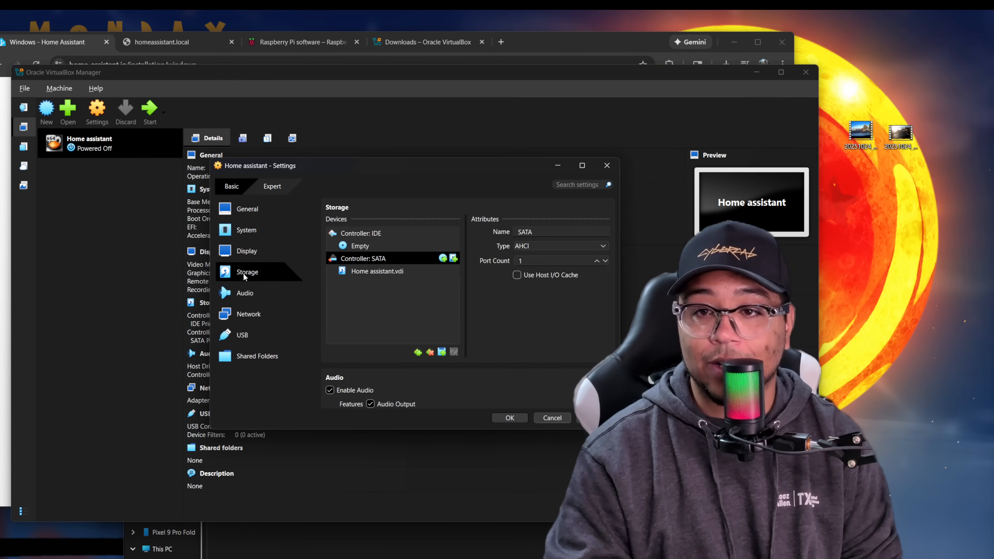
{"action": "left_click", "coordinate": [349, 272]}
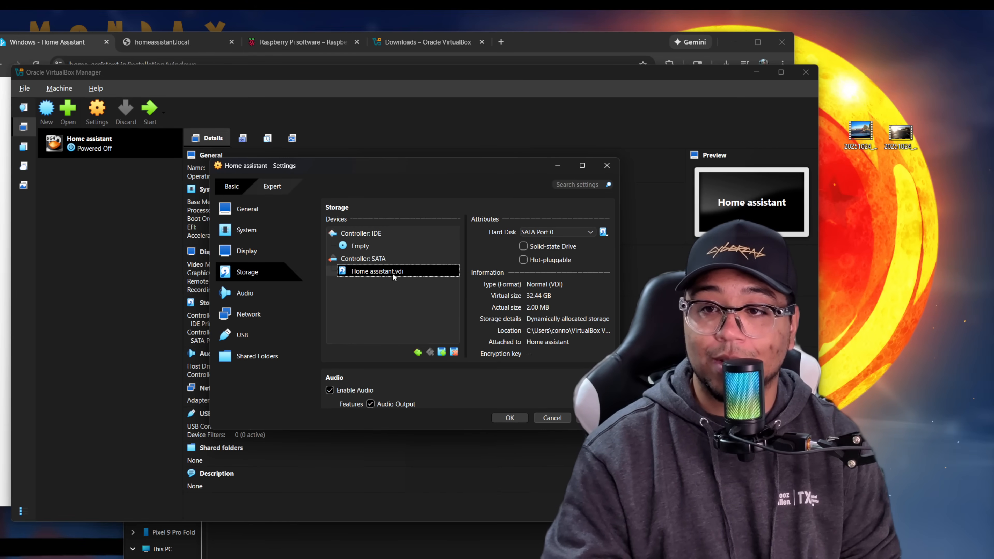
{"action": "scroll", "coordinate": [544, 321], "scroll_direction": "down", "scroll_amount": 2}
{"action": "scroll", "coordinate": [544, 322], "scroll_direction": "up", "scroll_amount": 2}
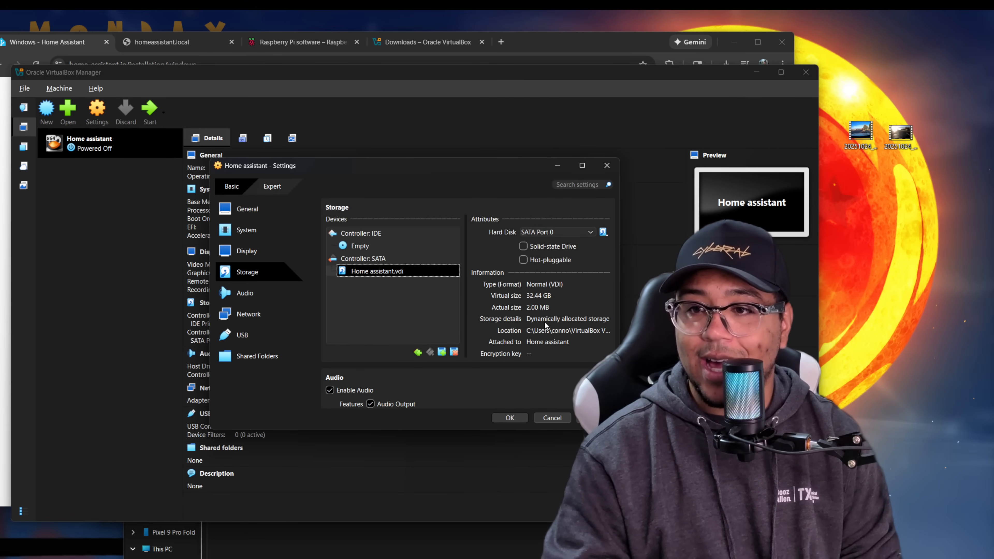
Replace the hard disk on SATA Port 0 with haos_ova-16.3.vdi from the Downloads folder and save the settings.
{"action": "left_click", "coordinate": [603, 231]}
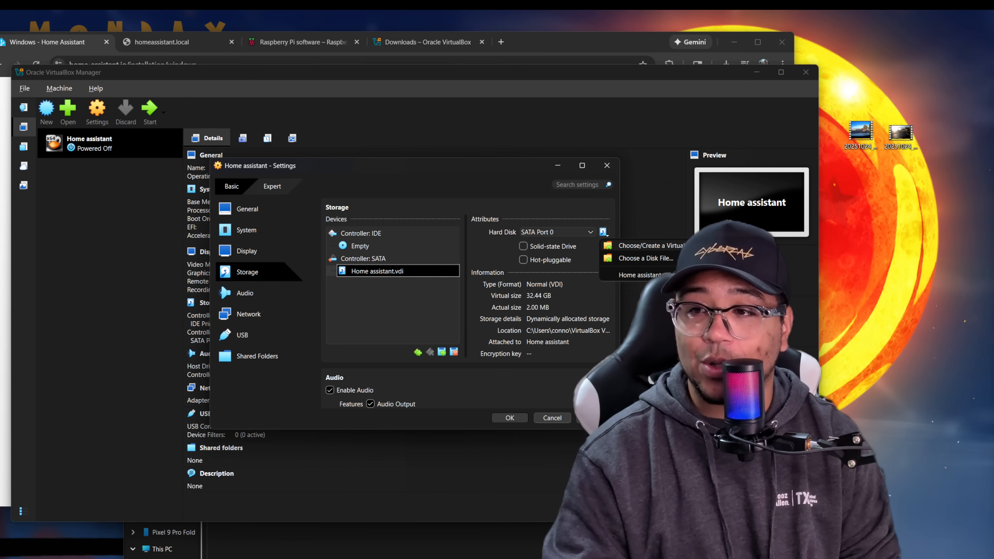
{"action": "left_click", "coordinate": [696, 245]}
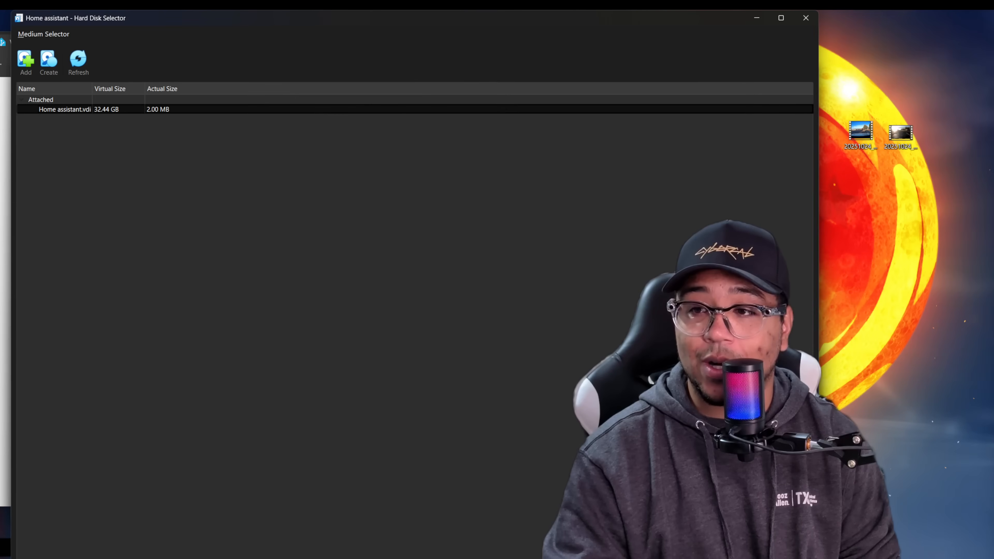
{"action": "left_click", "coordinate": [34, 63]}
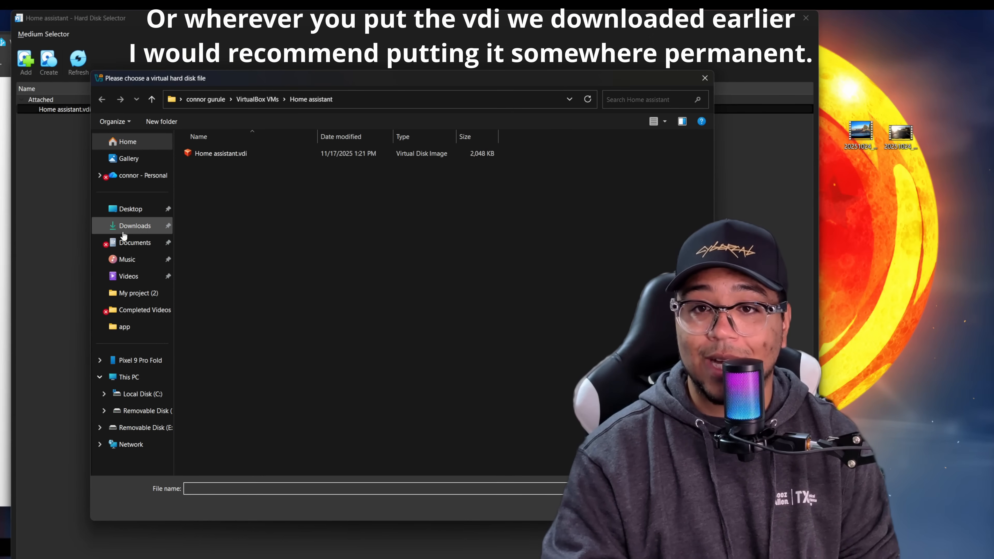
{"action": "left_click", "coordinate": [124, 233]}
{"action": "double_click", "coordinate": [239, 196]}
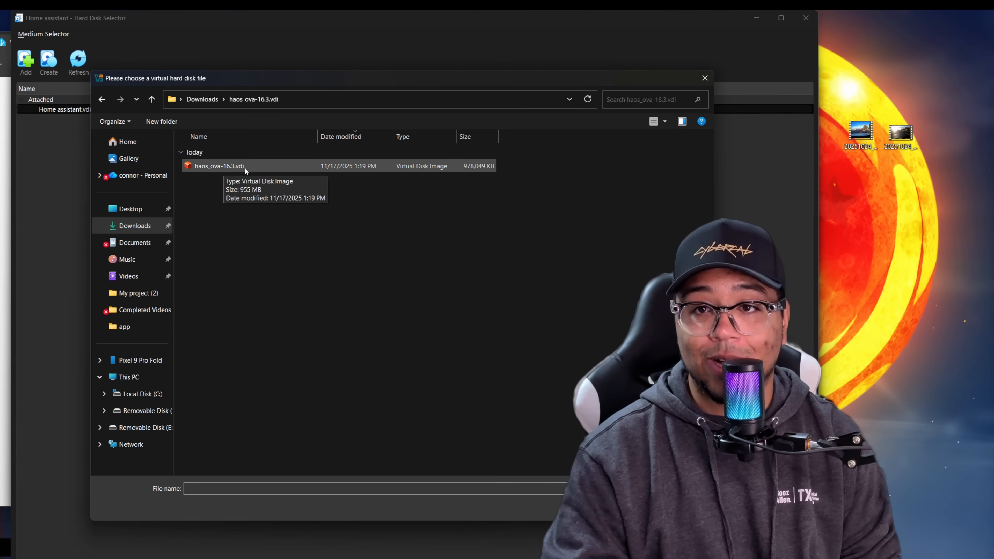
{"action": "double_click", "coordinate": [219, 166]}
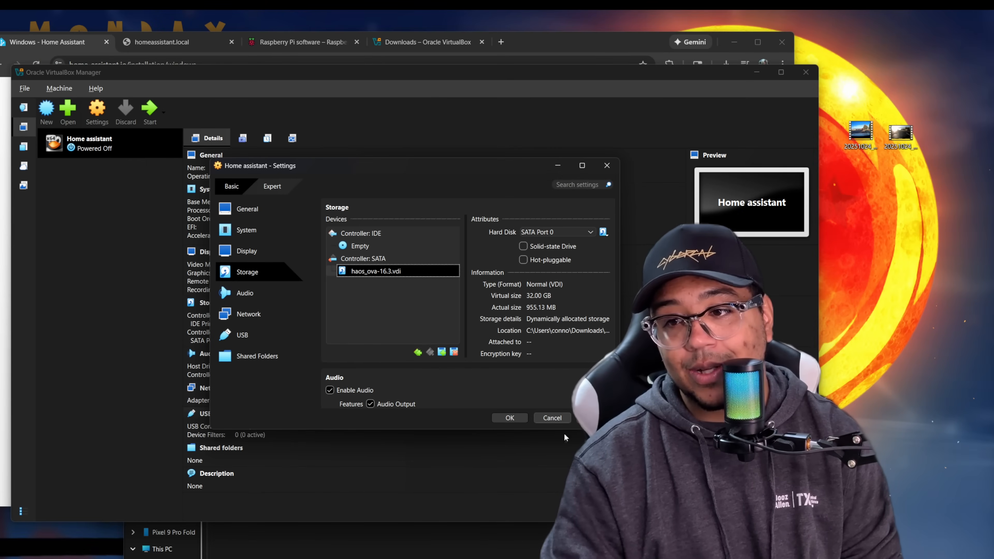
{"action": "left_click", "coordinate": [513, 417]}
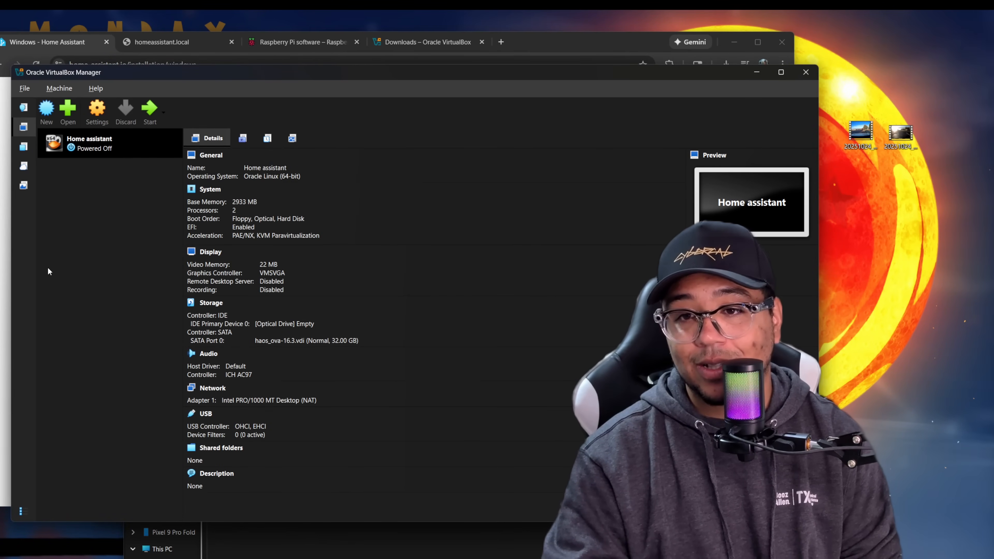
Check the guide's network instruction and attach the virtual machine's Adapter 1 to Bridged Adapter.
{"action": "left_click", "coordinate": [6, 250]}
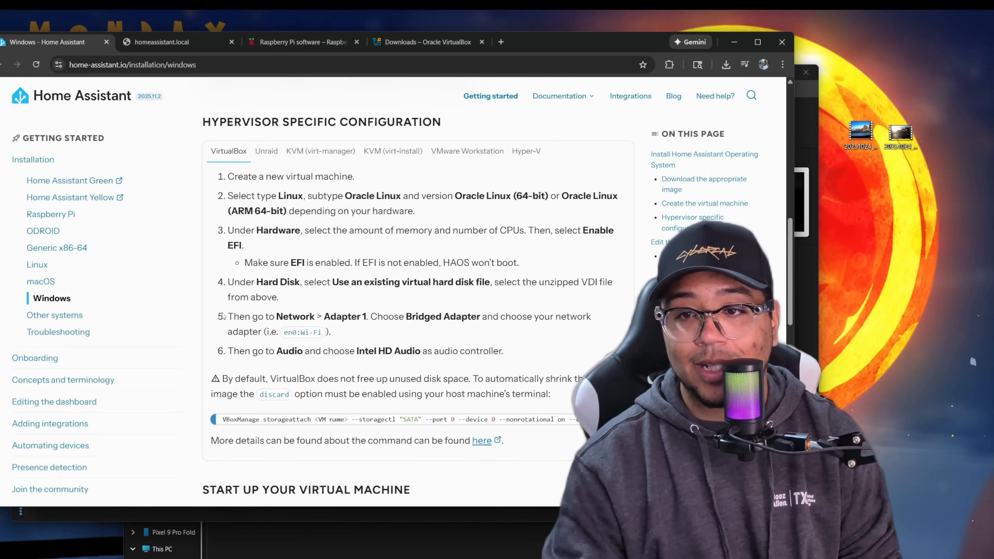
{"action": "triple_click", "coordinate": [271, 317]}
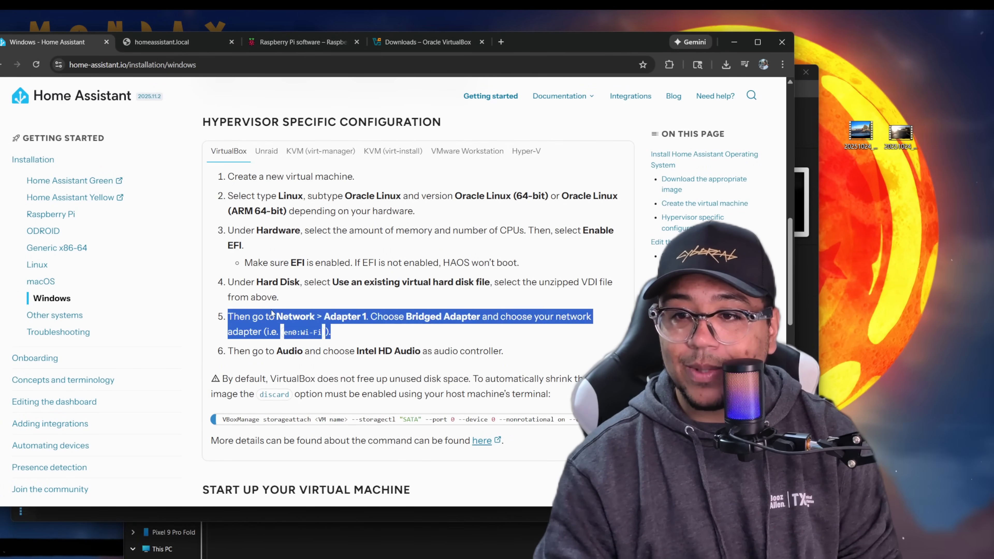
{"action": "key", "text": "alt+Tab"}
{"action": "left_click", "coordinate": [98, 118]}
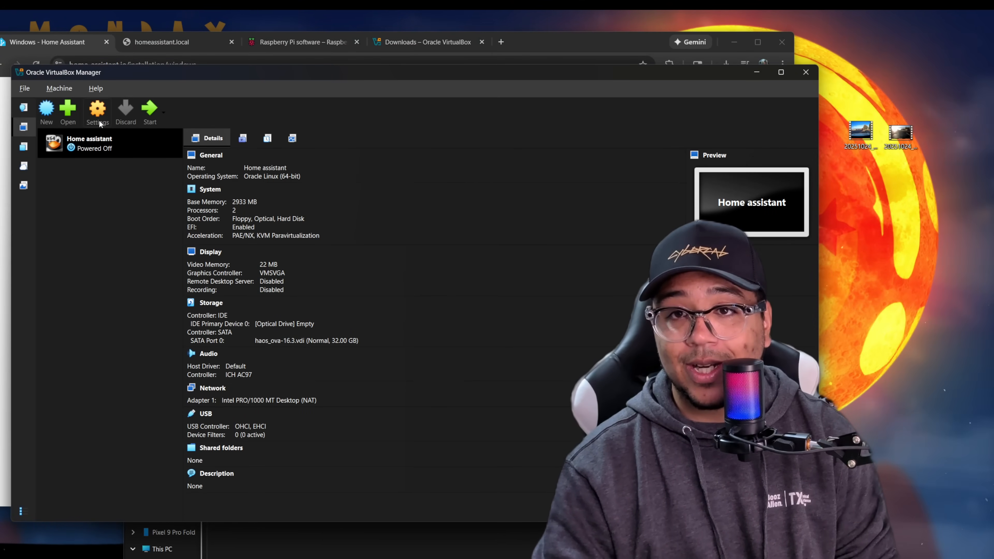
{"action": "scroll", "coordinate": [341, 326], "scroll_direction": "down", "scroll_amount": 10}
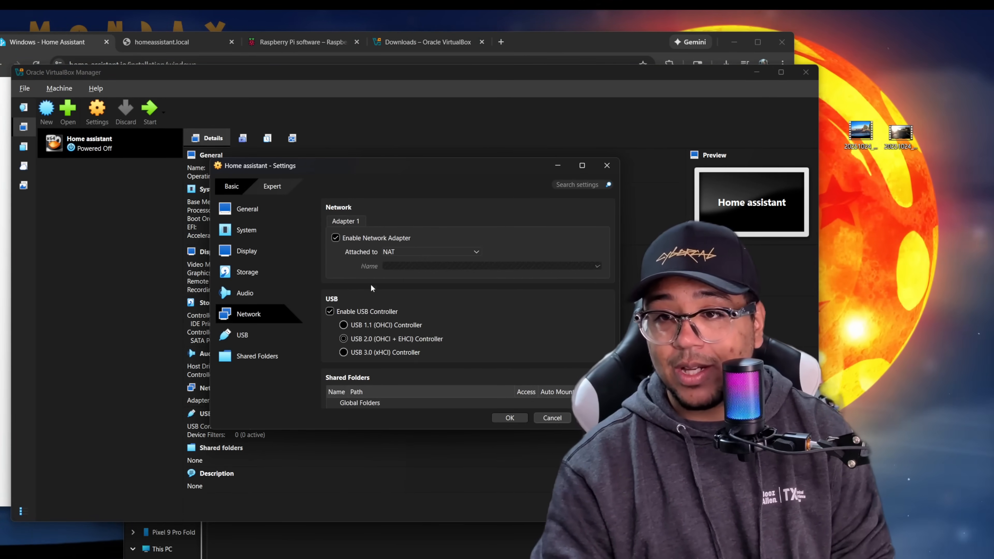
{"action": "left_click", "coordinate": [408, 253]}
{"action": "left_click", "coordinate": [409, 260]}
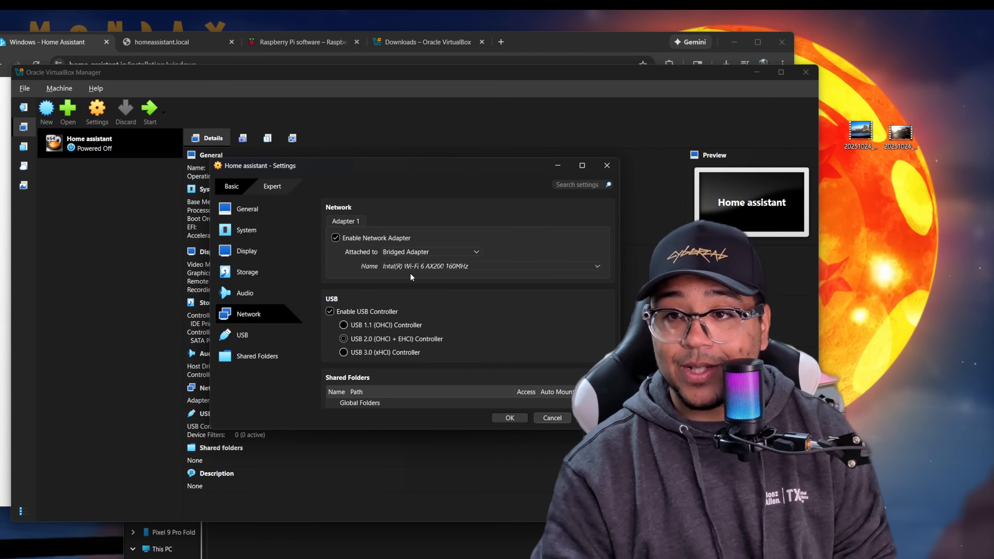
Check which audio controller the Home Assistant installation guide requires for the virtual machine.
{"action": "key", "text": "alt+Tab"}
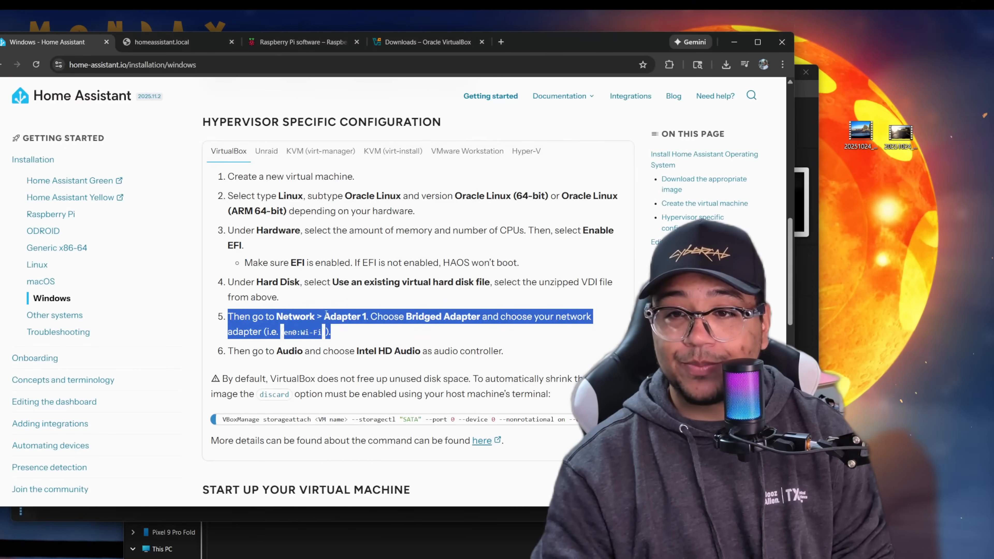
{"action": "scroll", "coordinate": [296, 299], "scroll_direction": "down", "scroll_amount": 1}
{"action": "triple_click", "coordinate": [288, 299]}
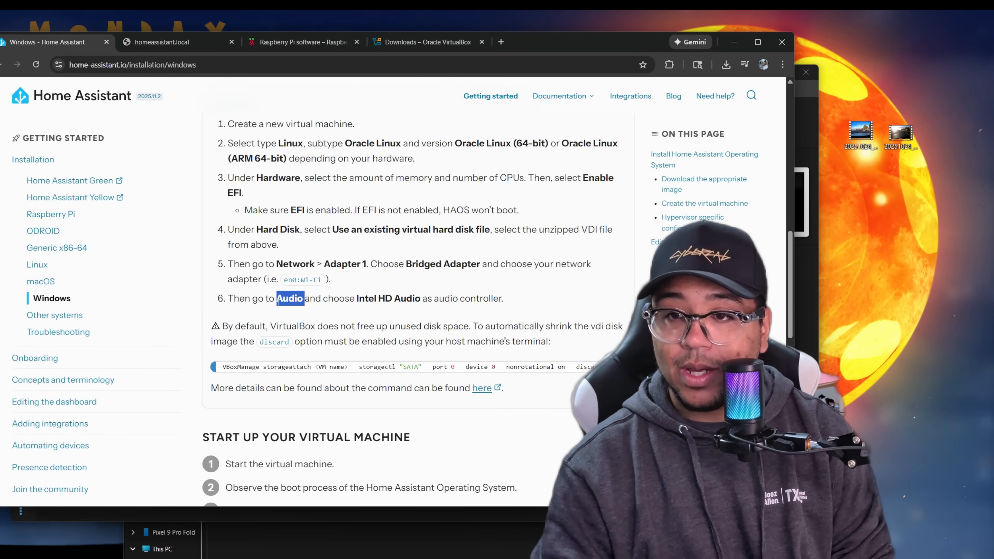
{"action": "key", "text": "alt+Tab"}
{"action": "key", "text": "alt+Tab"}
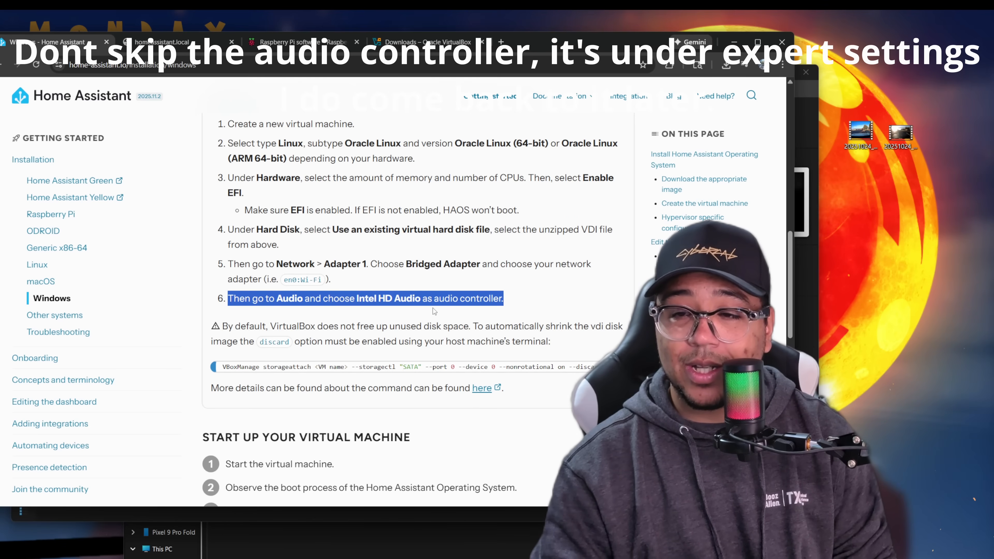
Look through the virtual machine's basic settings in VirtualBox for an audio controller option.
{"action": "key", "text": "alt+Tab"}
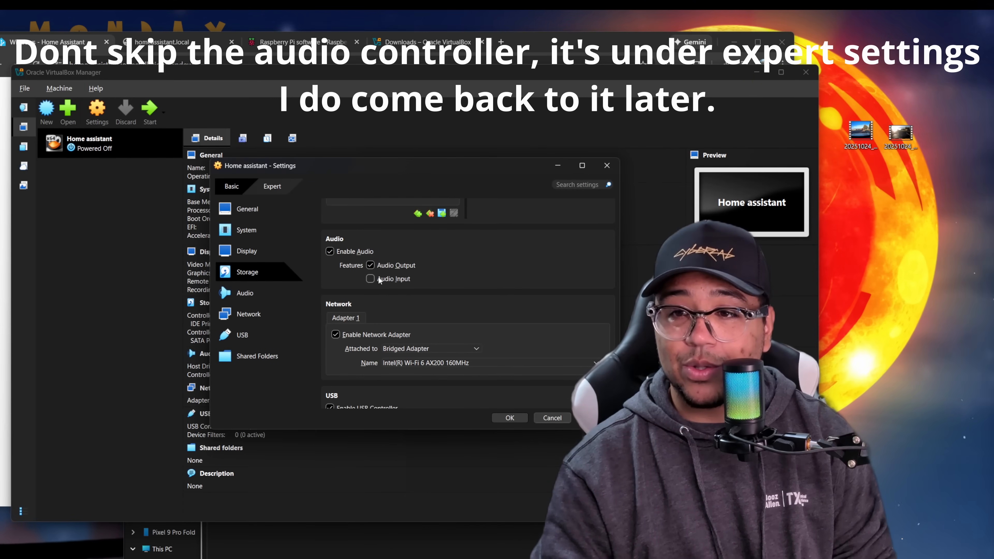
{"action": "scroll", "coordinate": [378, 276], "scroll_direction": "up", "scroll_amount": 2}
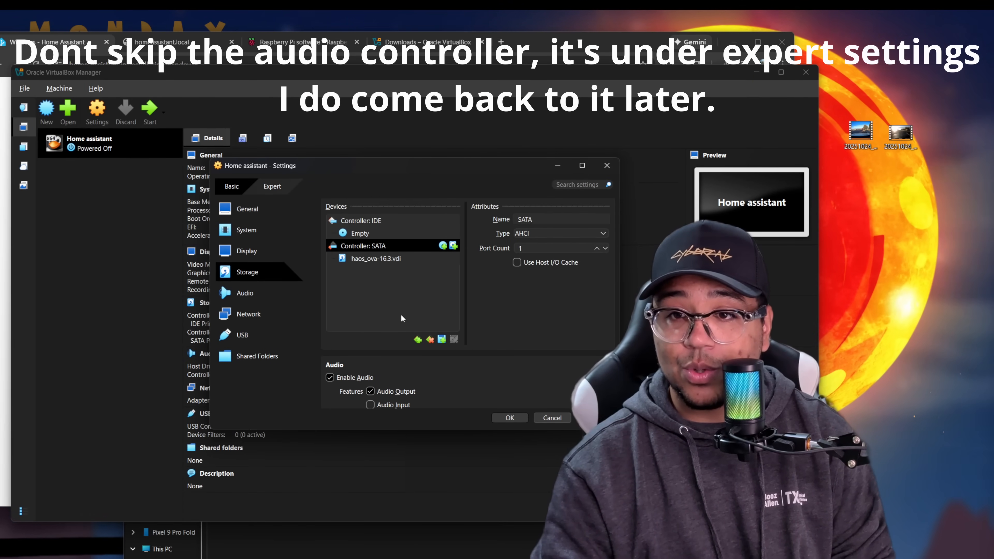
{"action": "left_click", "coordinate": [253, 300]}
{"action": "scroll", "coordinate": [385, 367], "scroll_direction": "down", "scroll_amount": 2}
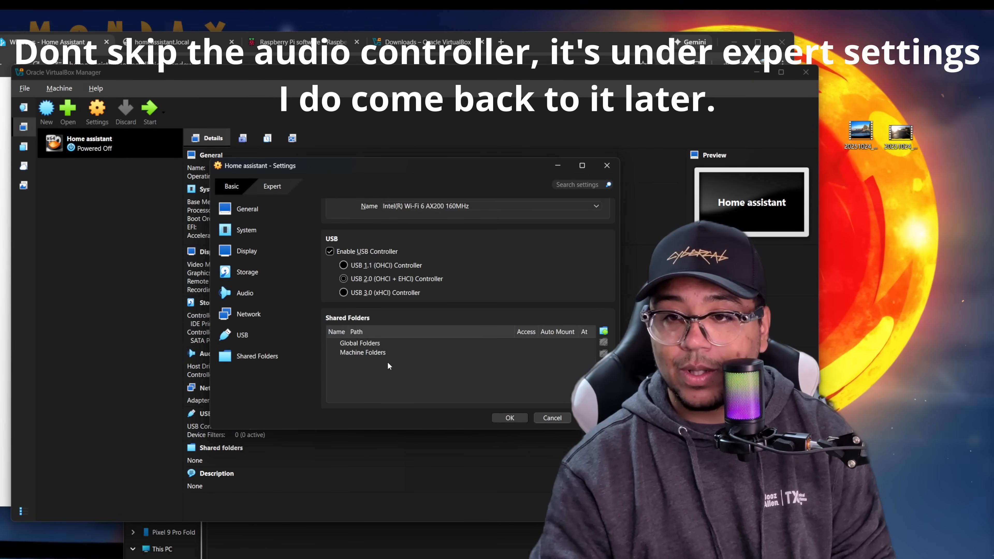
{"action": "scroll", "coordinate": [388, 358], "scroll_direction": "up", "scroll_amount": 3}
{"action": "scroll", "coordinate": [388, 355], "scroll_direction": "up", "scroll_amount": 3}
{"action": "left_click", "coordinate": [366, 294]}
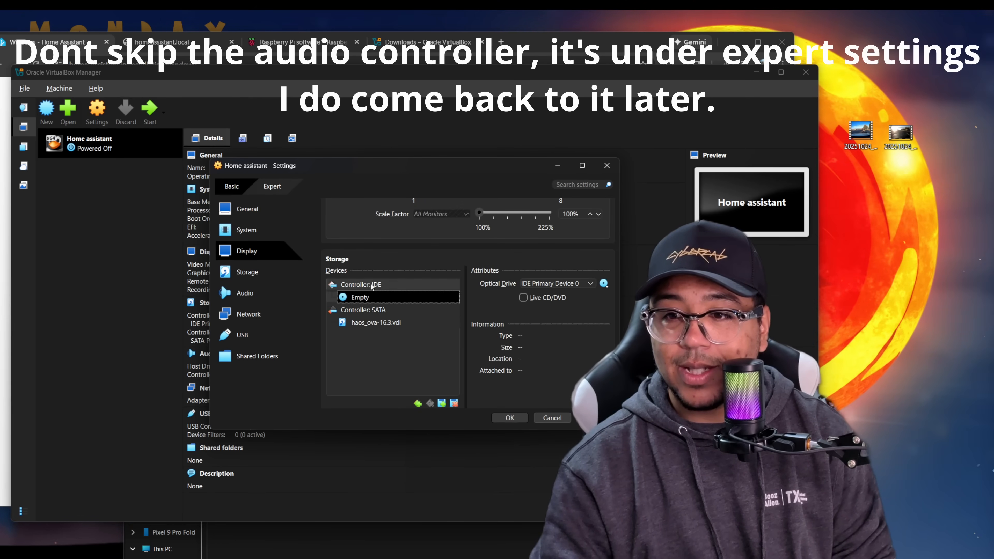
{"action": "scroll", "coordinate": [429, 409], "scroll_direction": "down", "scroll_amount": 3}
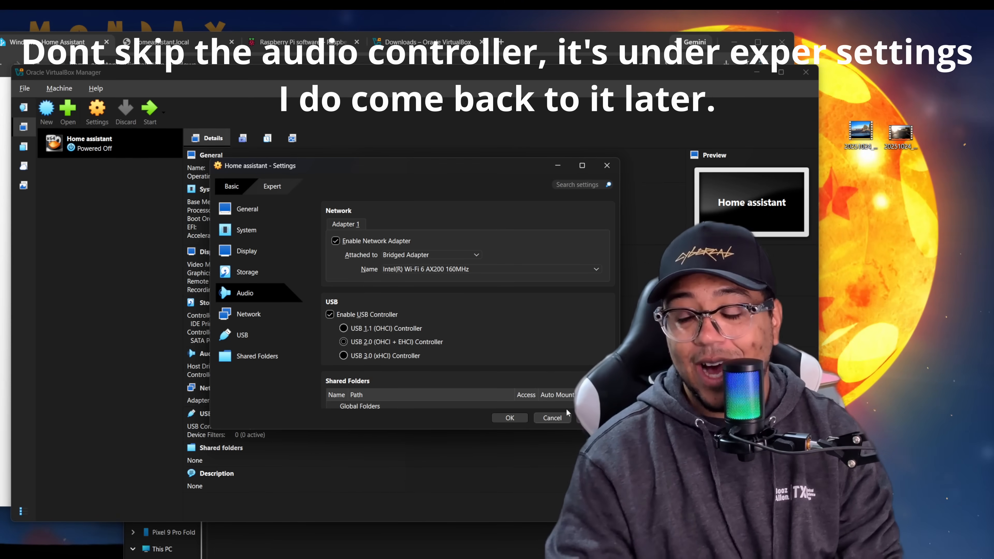
{"action": "scroll", "coordinate": [469, 373], "scroll_direction": "up", "scroll_amount": 3}
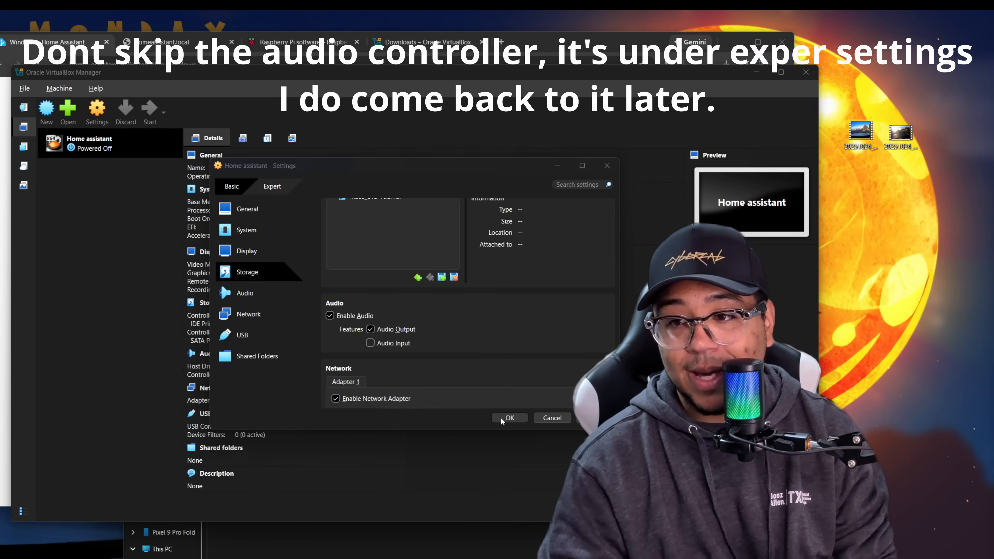
Save the virtual machine's settings and return to the installation guide to read its further instructions.
{"action": "left_click", "coordinate": [500, 417]}
{"action": "key", "text": "alt+Tab"}
{"action": "scroll", "coordinate": [294, 398], "scroll_direction": "down", "scroll_amount": 4}
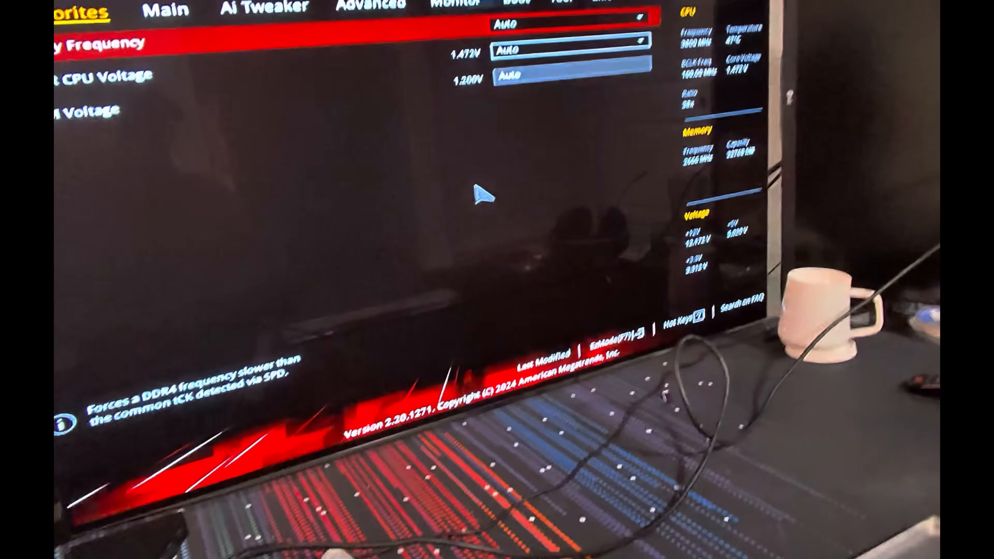
Enable SVM Mode in the advanced CPU configuration of the computer's UEFI BIOS.
{"action": "key", "text": "Right"}
{"action": "key", "text": "Right"}
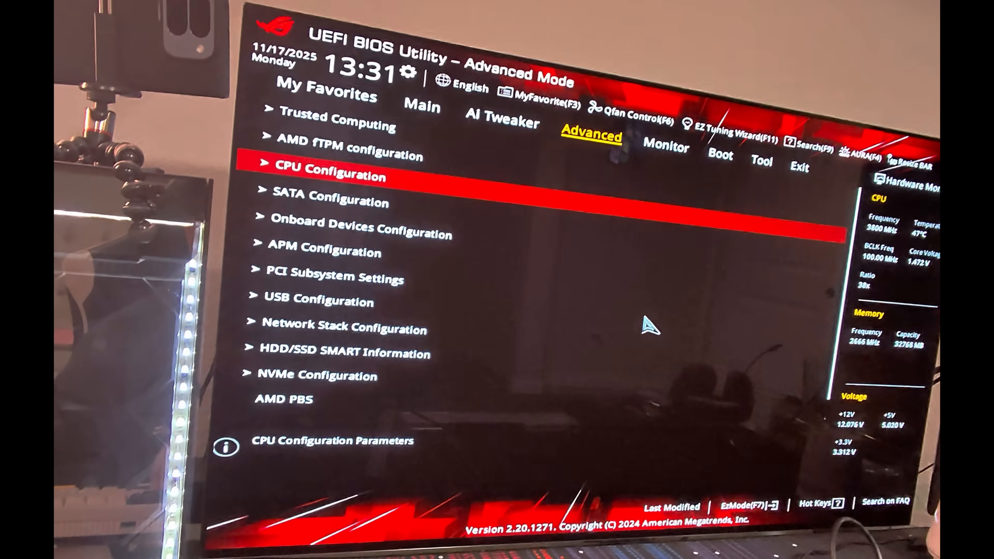
{"action": "key", "text": "Return"}
{"action": "key", "text": "Down"}
{"action": "key", "text": "Down"}
{"action": "key", "text": "Down"}
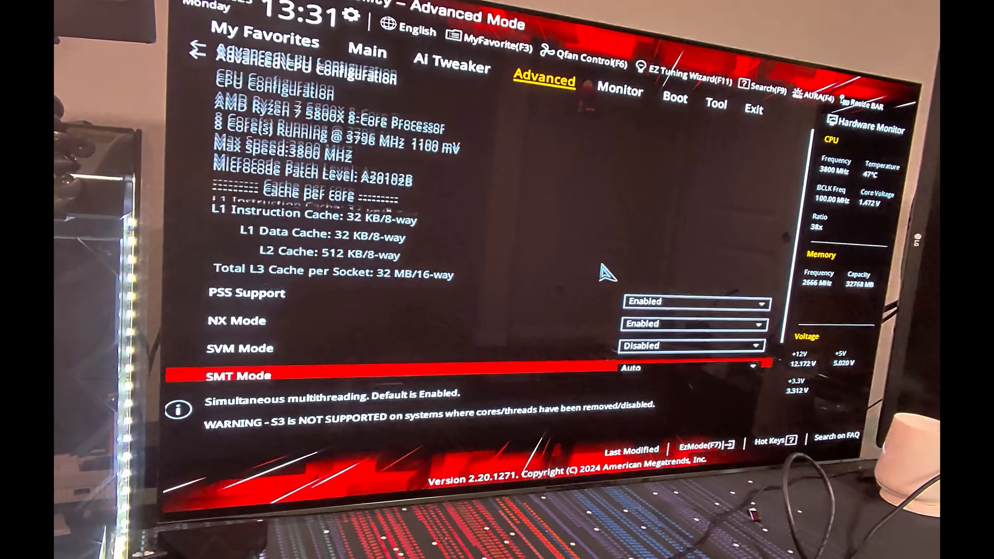
{"action": "key", "text": "Up"}
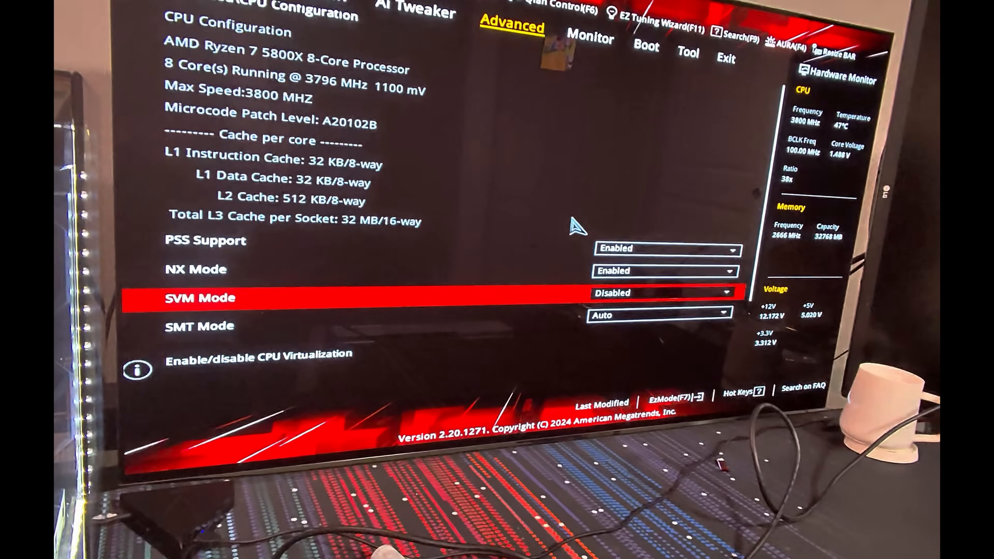
{"action": "key", "text": "Return"}
{"action": "key", "text": "Down"}
{"action": "key", "text": "Return"}
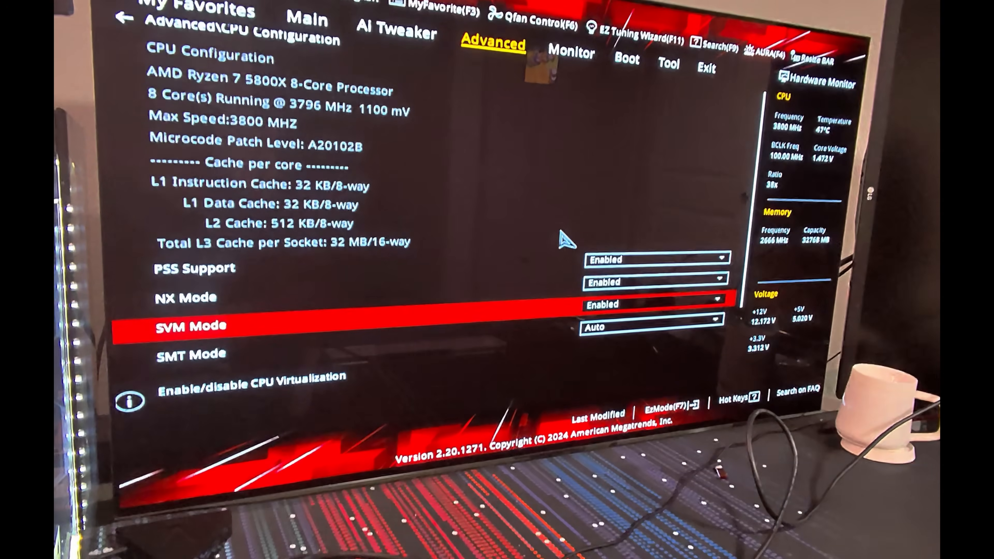
Save the changed BIOS configuration with SVM Mode enabled and reset the computer.
{"action": "key", "text": "Right"}
{"action": "key", "text": "Right"}
{"action": "key", "text": "Right"}
{"action": "key", "text": "Up"}
{"action": "key", "text": "Right"}
{"action": "key", "text": "Down"}
{"action": "key", "text": "Down"}
{"action": "key", "text": "Up"}
{"action": "key", "text": "Return"}
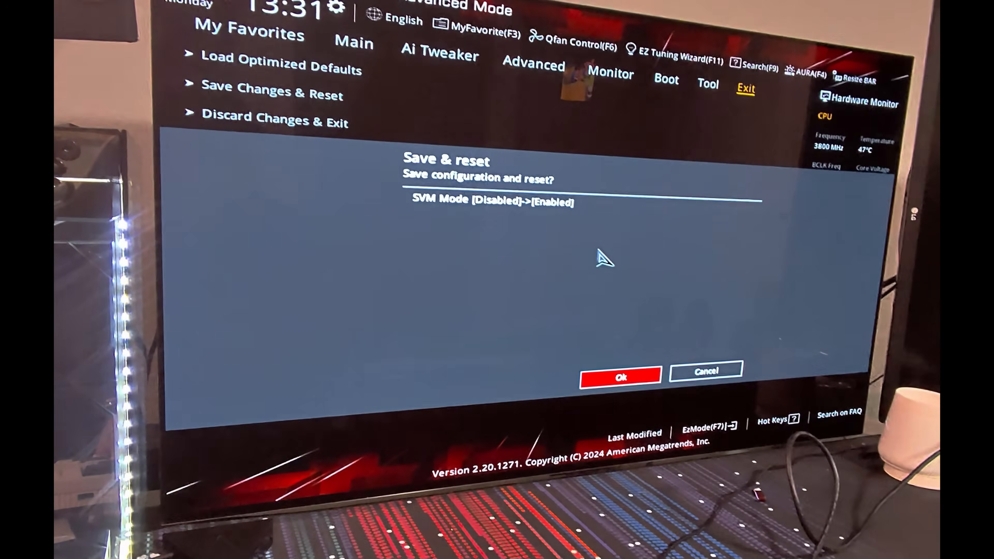
{"action": "key", "text": "Return"}
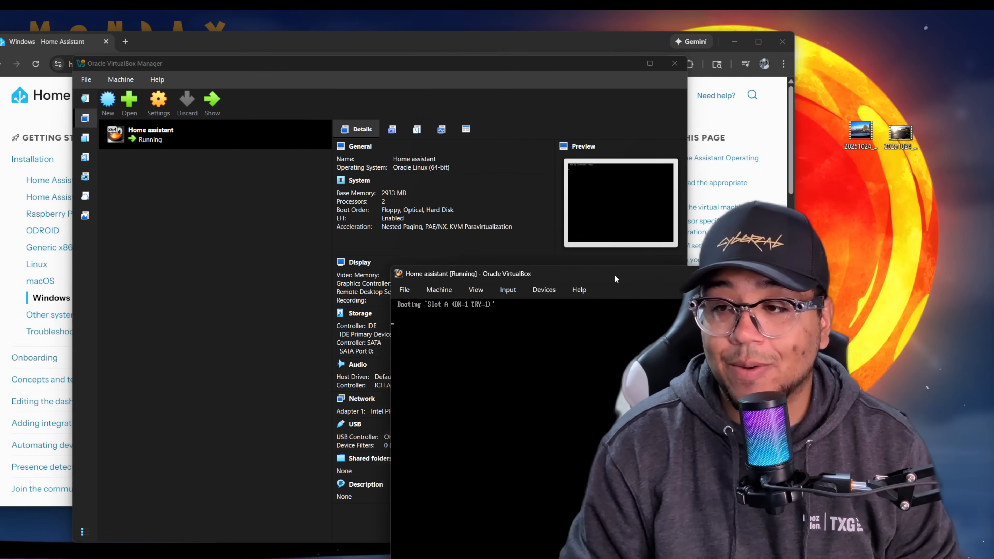
{"action": "left_click_drag", "start_coordinate": [610, 262], "coordinate": [417, 190]}
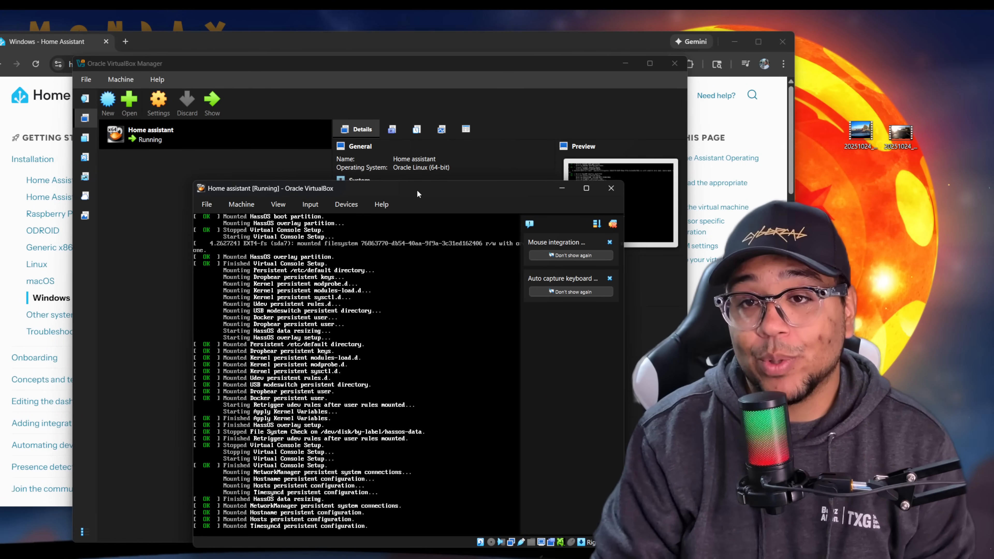
{"action": "left_click_drag", "start_coordinate": [417, 189], "coordinate": [322, 184]}
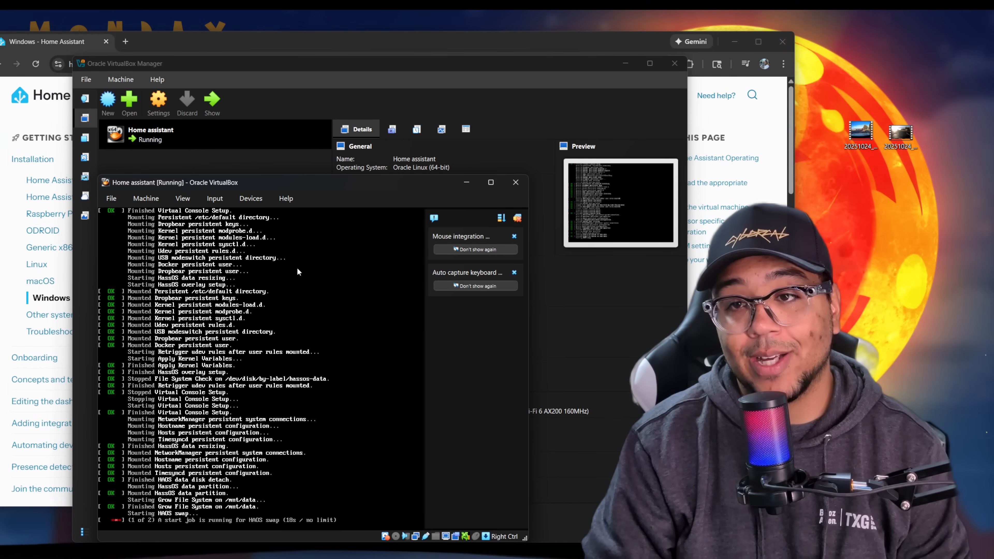
{"action": "left_click_drag", "start_coordinate": [326, 177], "coordinate": [326, 150]}
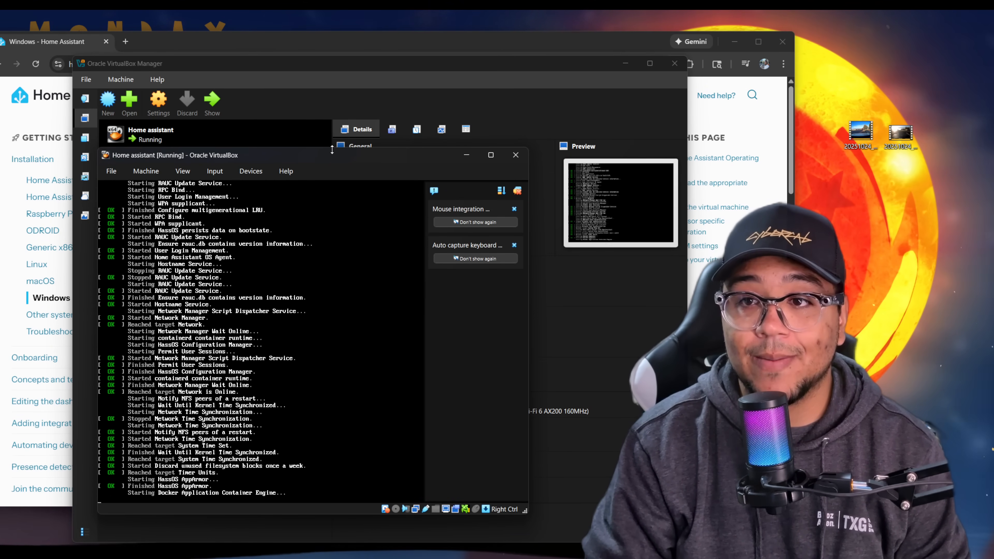
{"action": "mouse_move", "coordinate": [332, 155]}
{"action": "left_mouse_down"}
{"action": "mouse_move", "coordinate": [505, 182]}
{"action": "mouse_move", "coordinate": [387, 135]}
{"action": "mouse_move", "coordinate": [351, 153]}
{"action": "left_mouse_up"}
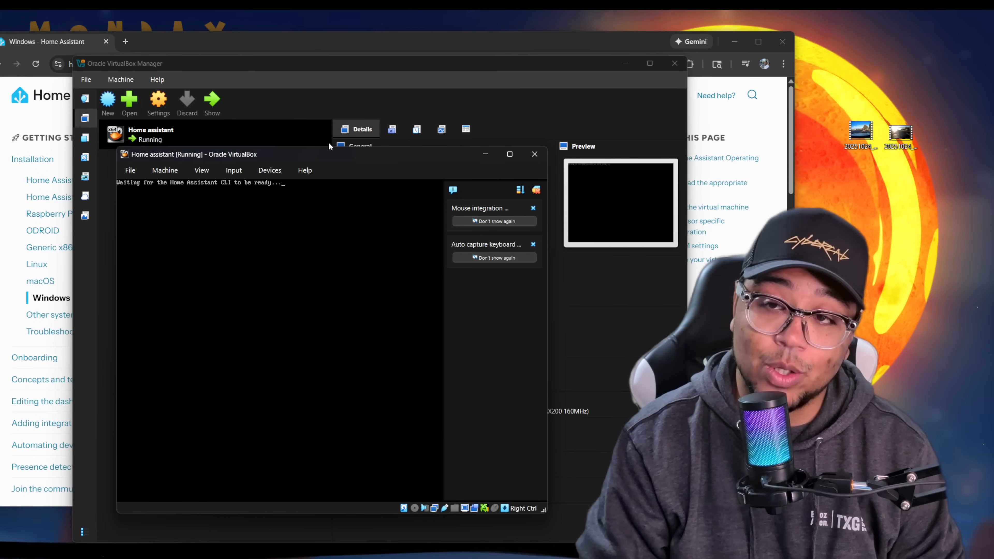
{"action": "left_click_drag", "start_coordinate": [354, 152], "coordinate": [441, 168]}
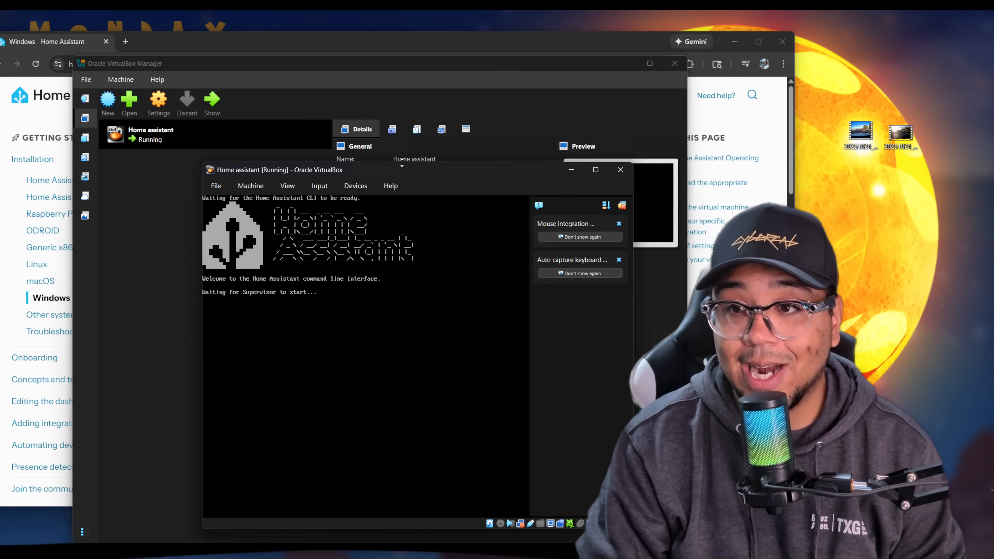
{"action": "left_click_drag", "start_coordinate": [403, 172], "coordinate": [537, 137]}
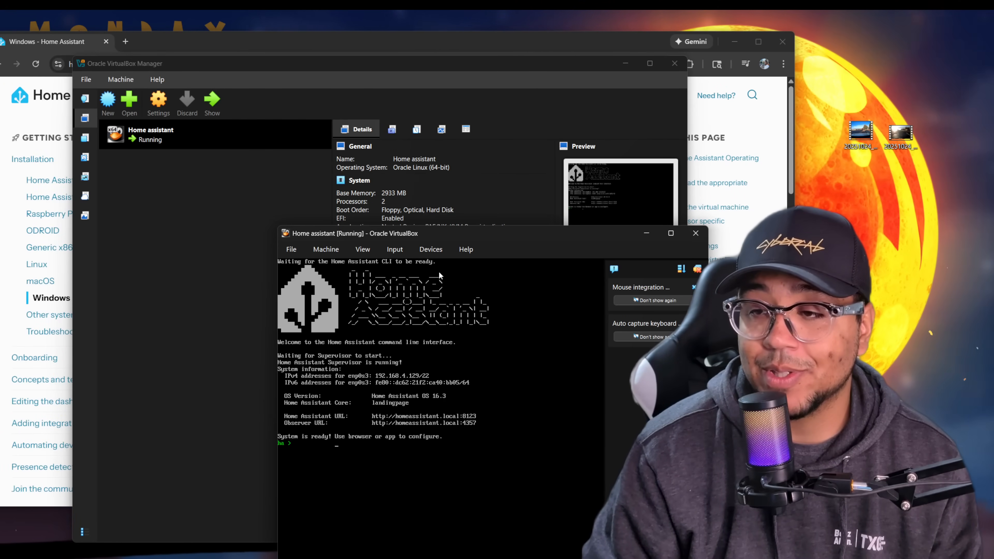
{"action": "left_click_drag", "start_coordinate": [471, 240], "coordinate": [389, 266]}
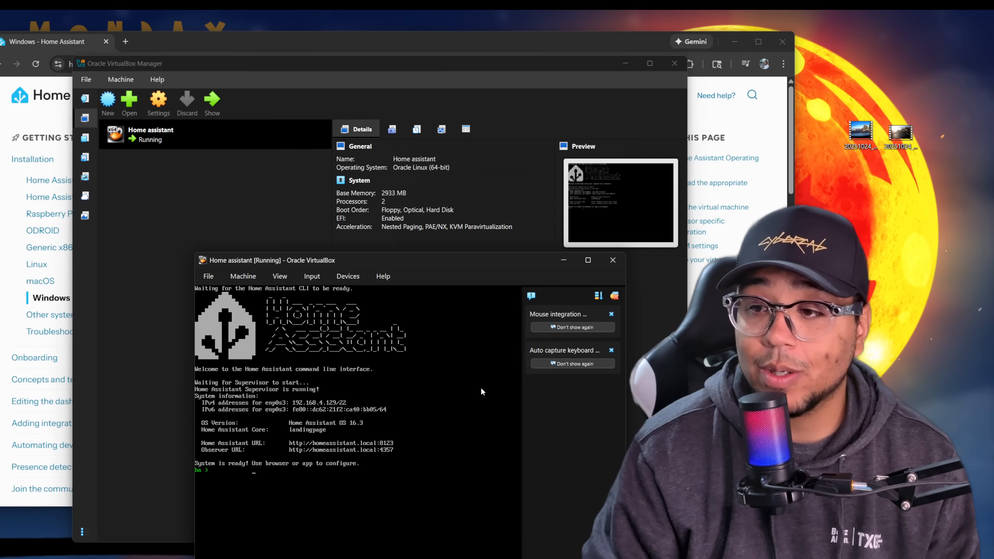
Minimize the running virtual machine and load homeassistant.local:8123 in a new browser tab.
{"action": "left_click", "coordinate": [564, 260]}
{"action": "left_click", "coordinate": [112, 39]}
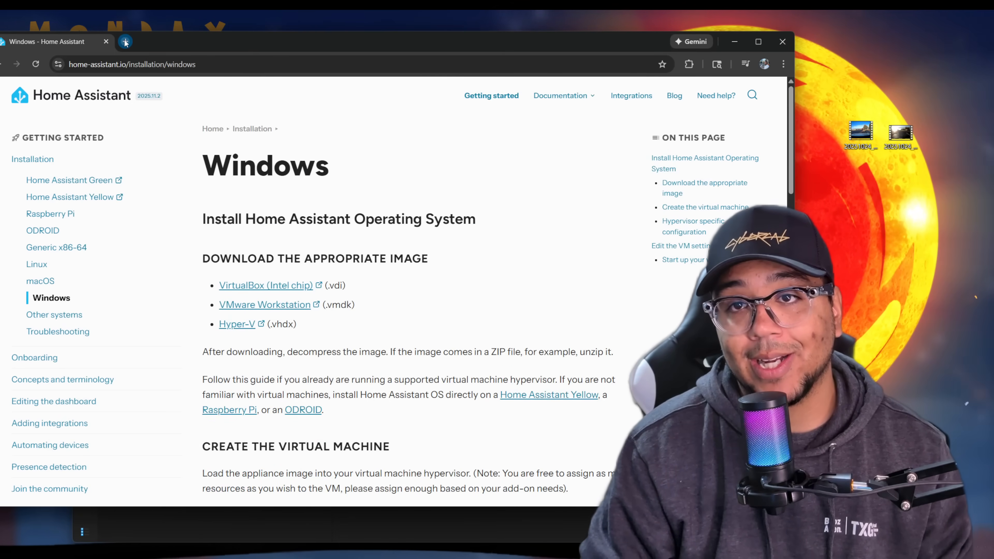
{"action": "left_click", "coordinate": [125, 41]}
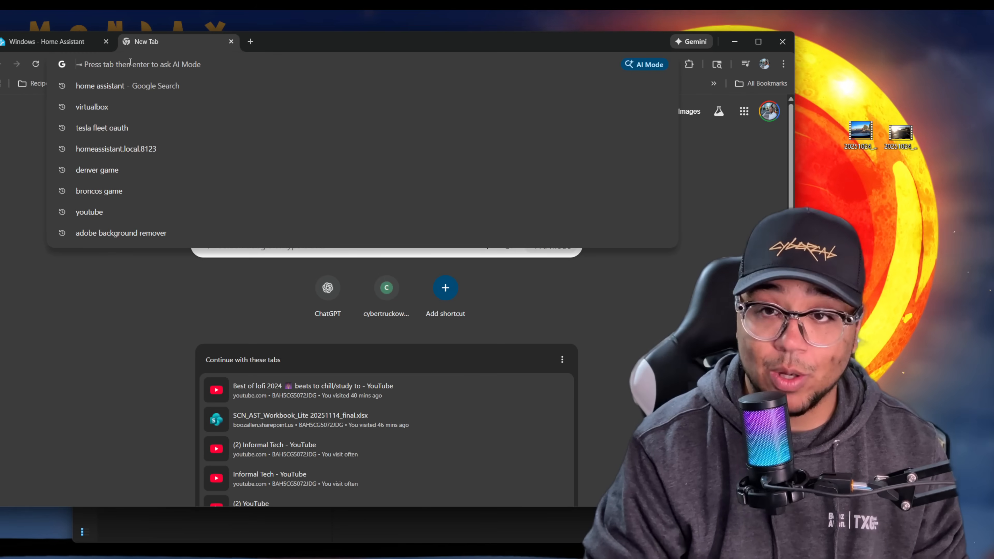
{"action": "type", "text": "homeass"}
{"action": "key", "text": "Return"}
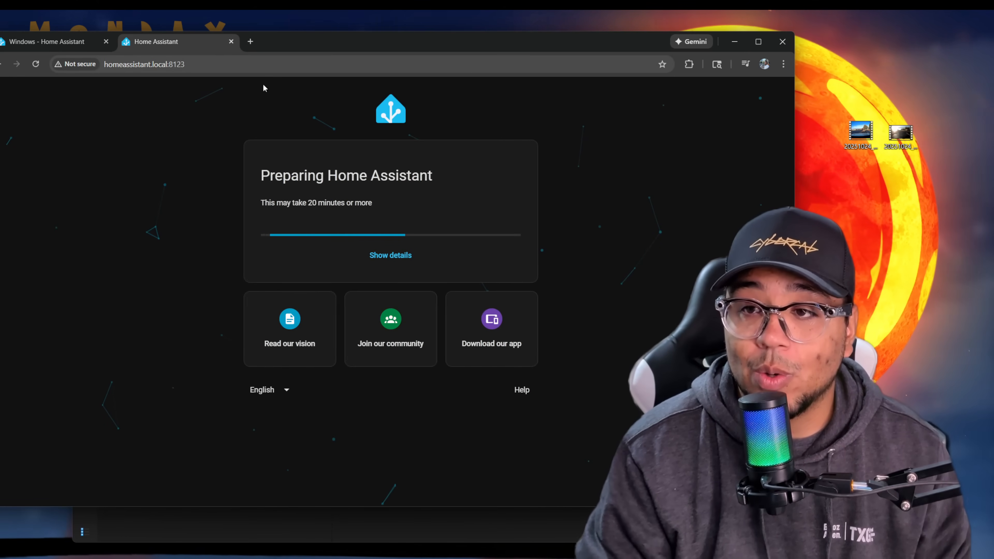
{"action": "left_click_drag", "start_coordinate": [377, 31], "coordinate": [378, 26]}
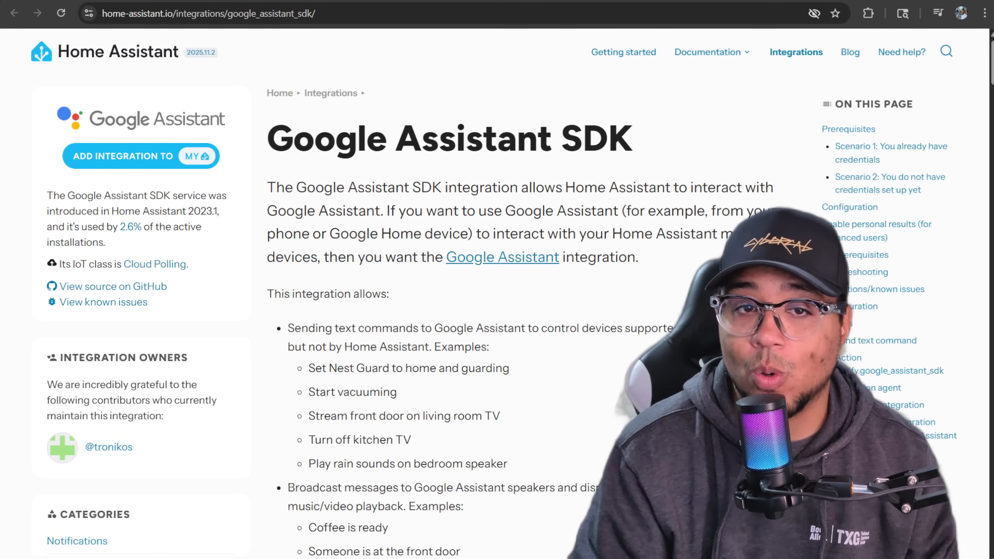
Read the Google Assistant SDK integration page through its prerequisites and expand the section on generating a client ID and client secret.
{"action": "scroll", "coordinate": [524, 313], "scroll_direction": "down", "scroll_amount": 2}
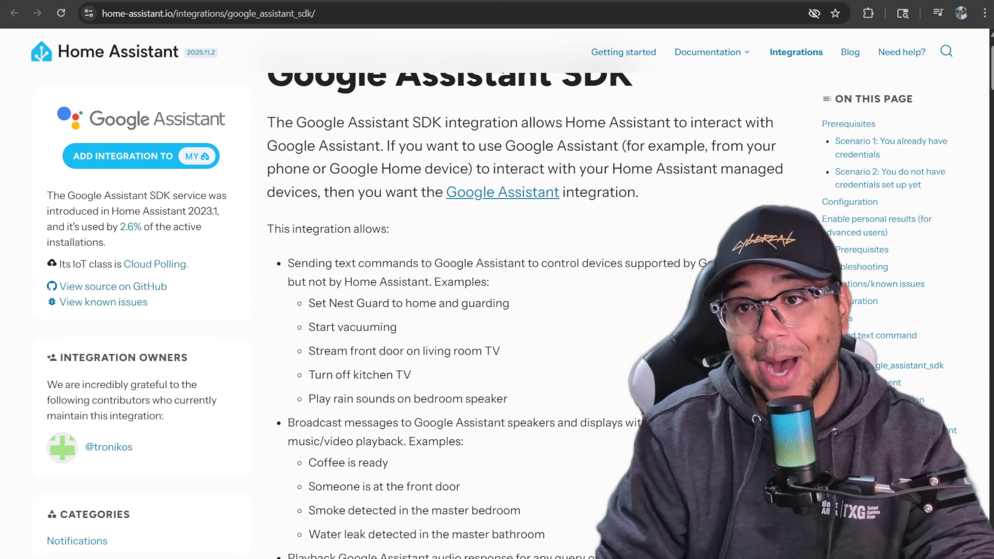
{"action": "scroll", "coordinate": [525, 294], "scroll_direction": "down", "scroll_amount": 1}
{"action": "scroll", "coordinate": [525, 293], "scroll_direction": "up", "scroll_amount": 2}
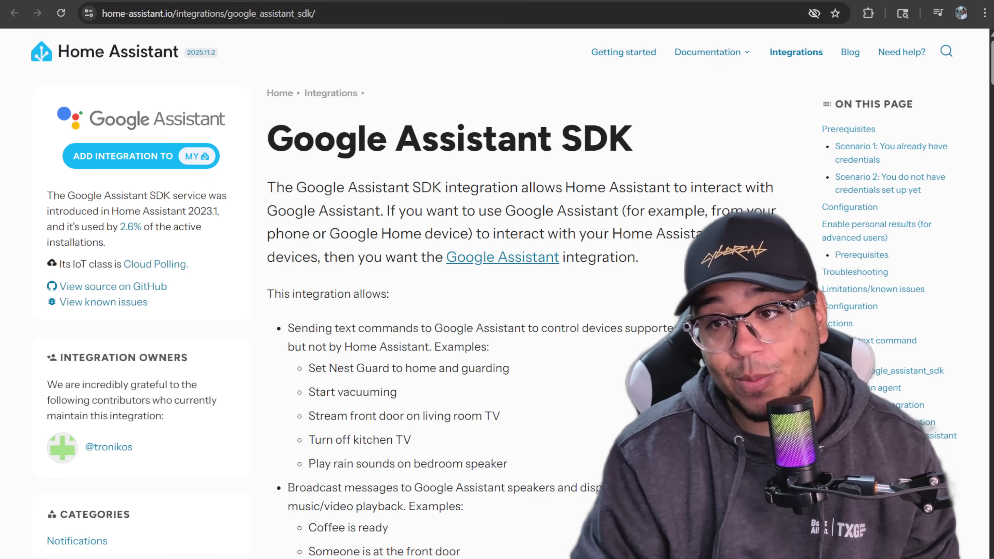
{"action": "scroll", "coordinate": [524, 294], "scroll_direction": "down", "scroll_amount": 10}
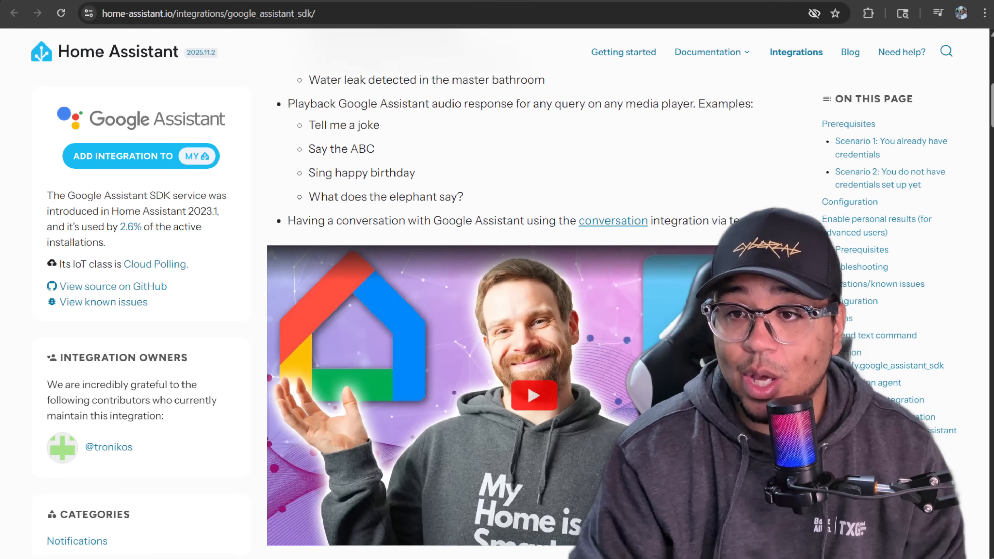
{"action": "scroll", "coordinate": [524, 293], "scroll_direction": "down", "scroll_amount": 10}
{"action": "scroll", "coordinate": [524, 293], "scroll_direction": "down", "scroll_amount": 2}
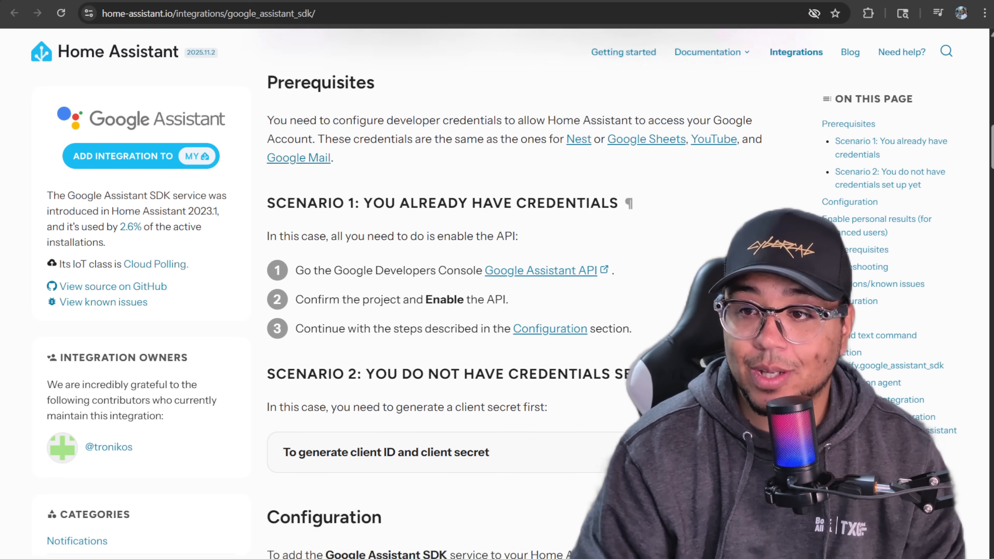
{"action": "scroll", "coordinate": [396, 274], "scroll_direction": "down", "scroll_amount": 5}
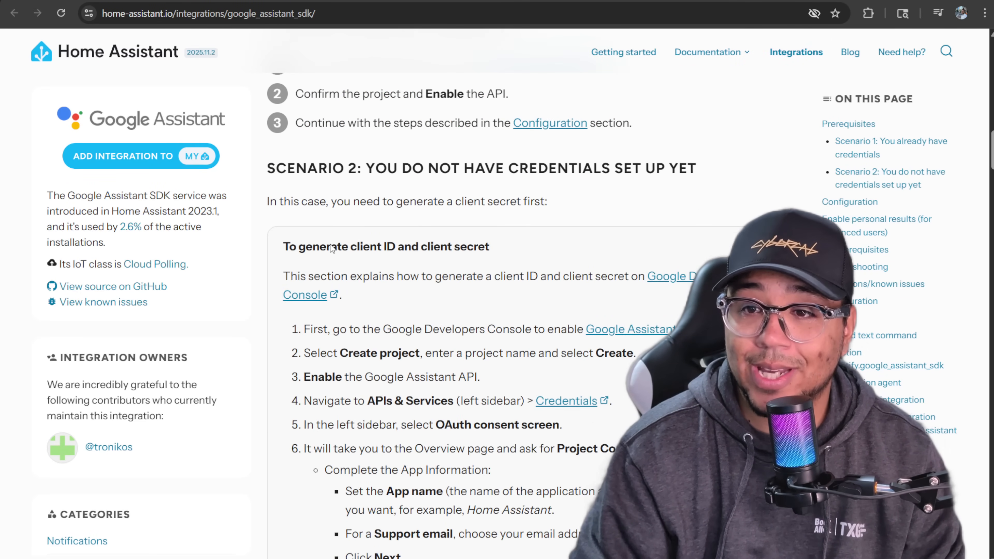
Examine the Scenario 2 instructions for generating a client ID and client secret in the Google Developers Console.
{"action": "triple_click", "coordinate": [396, 167]}
{"action": "scroll", "coordinate": [403, 192], "scroll_direction": "down", "scroll_amount": 2}
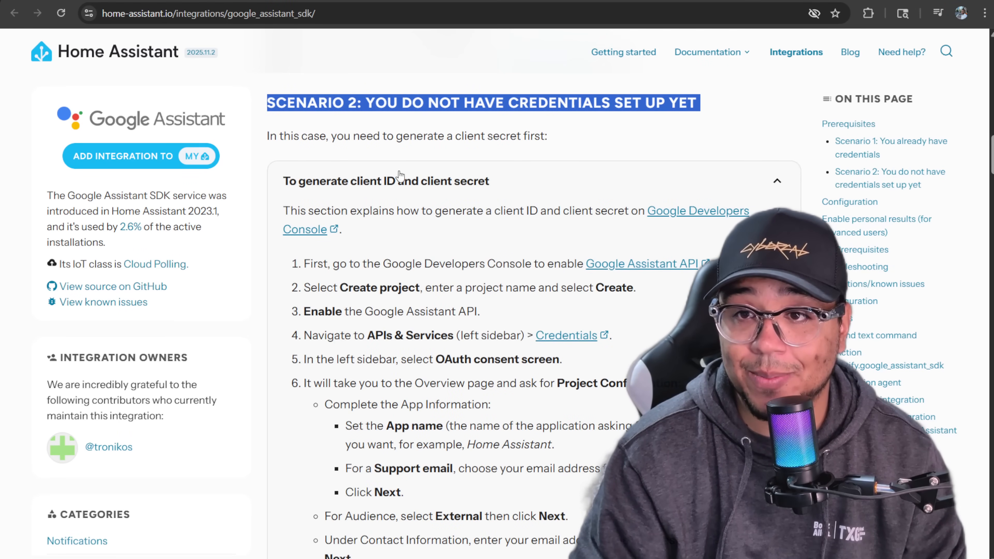
{"action": "scroll", "coordinate": [364, 203], "scroll_direction": "down", "scroll_amount": 2}
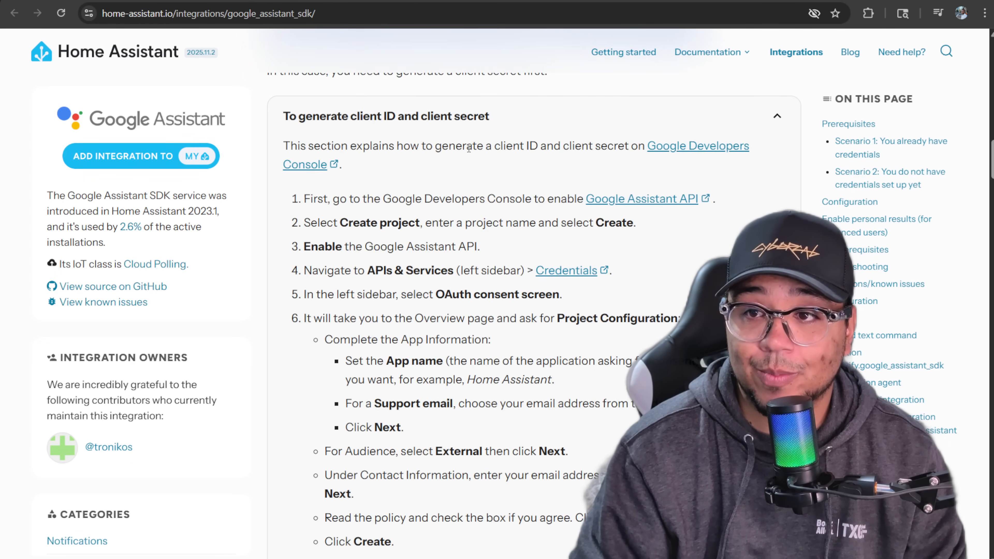
{"action": "left_click_drag", "start_coordinate": [469, 148], "coordinate": [604, 146]}
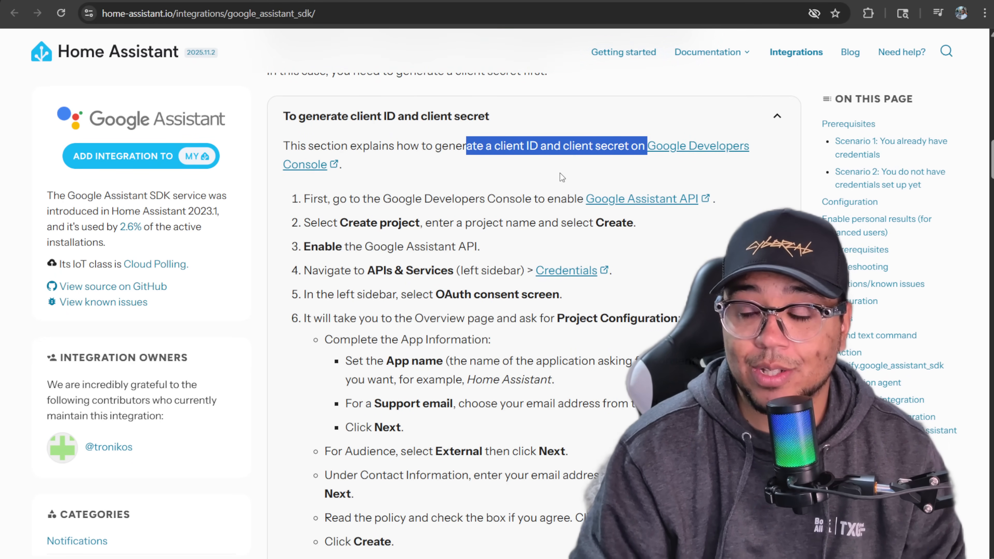
{"action": "left_click", "coordinate": [563, 179]}
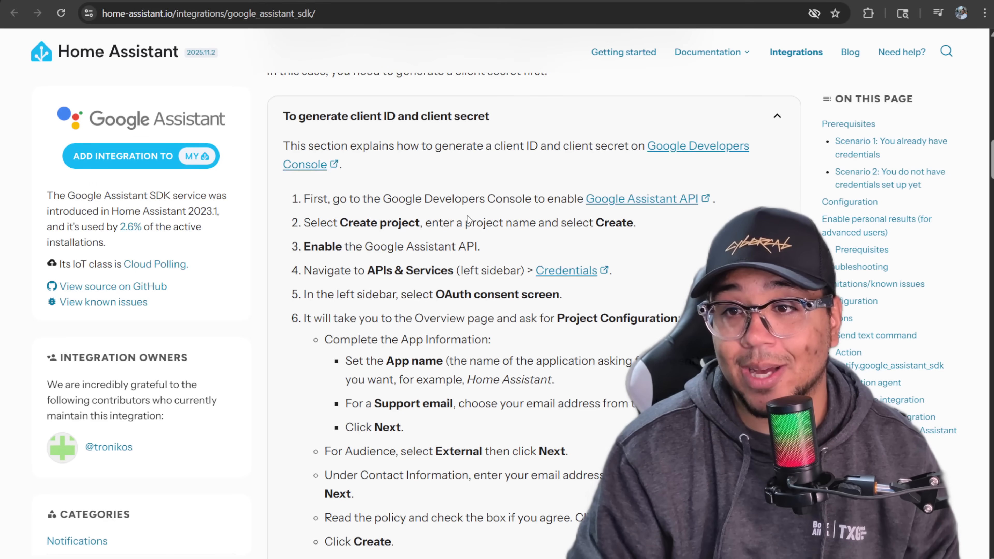
{"action": "scroll", "coordinate": [473, 218], "scroll_direction": "down", "scroll_amount": 2}
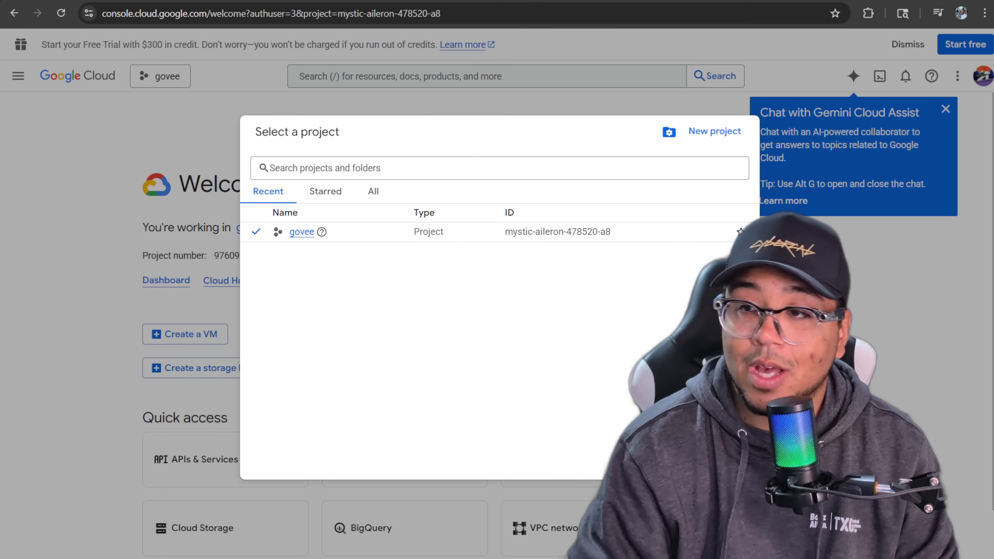
Create a Google Cloud project named "govee things" and switch to it.
{"action": "left_click", "coordinate": [716, 132]}
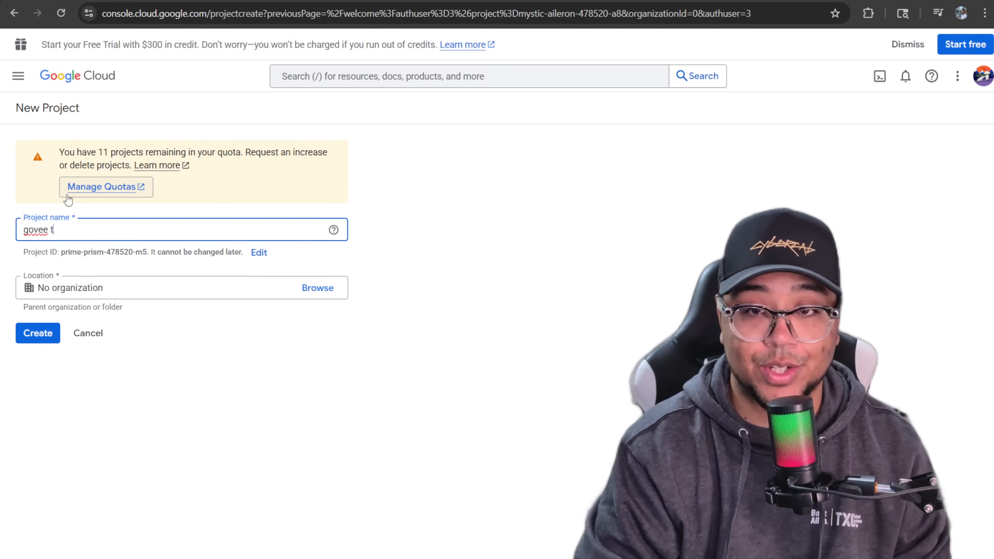
{"action": "left_click", "coordinate": [29, 339]}
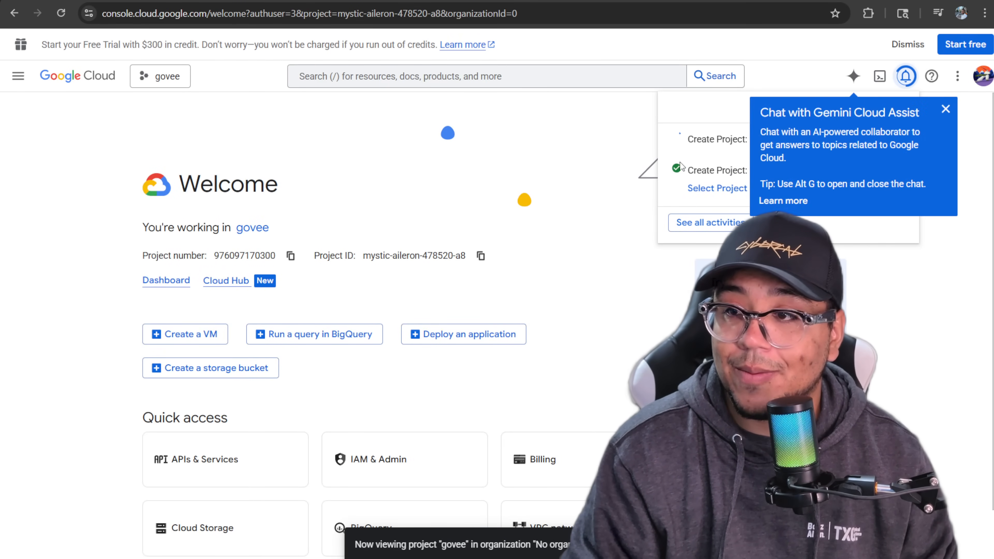
{"action": "left_click", "coordinate": [946, 109]}
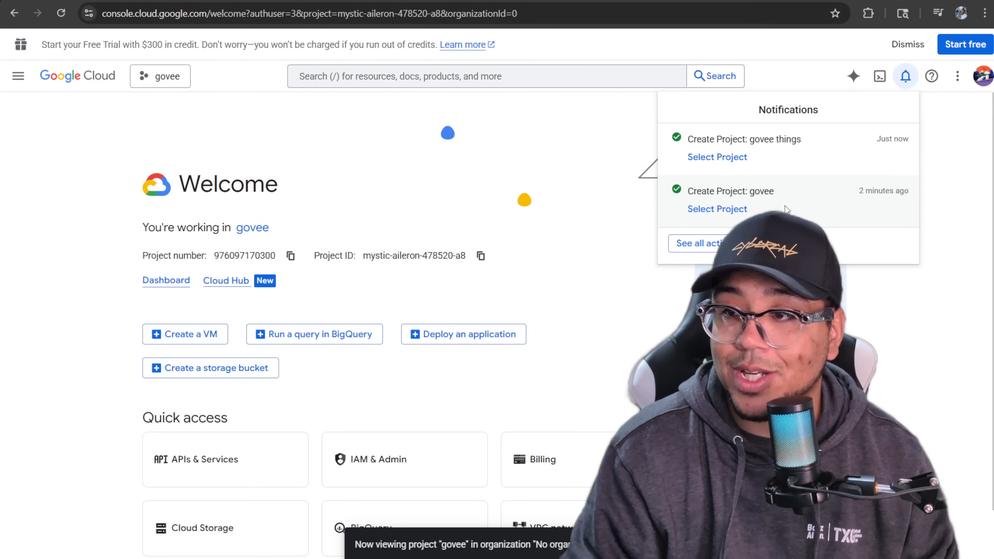
{"action": "left_click", "coordinate": [719, 158]}
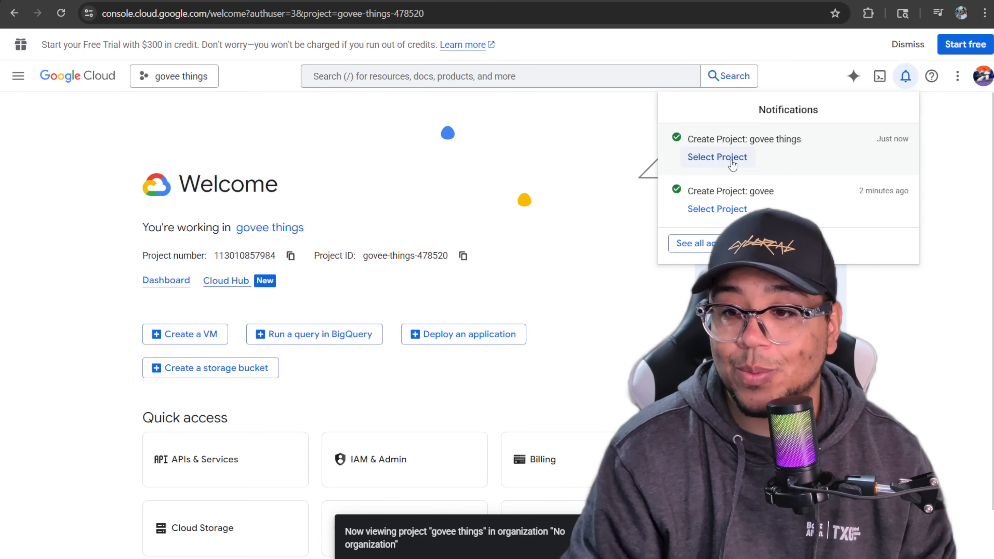
{"action": "left_click", "coordinate": [110, 259]}
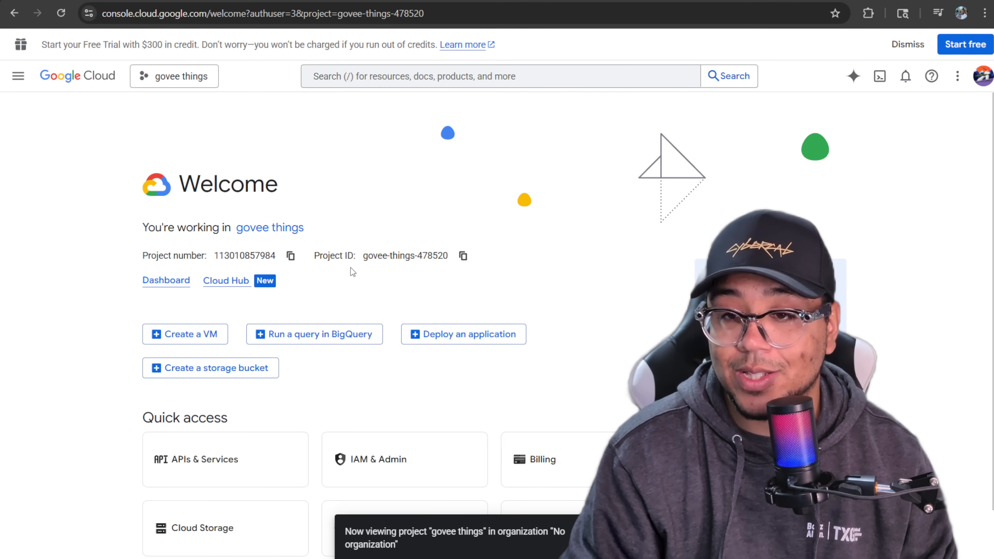
Search the project's API library for "assistant", enable the Google Assistant API and return to the integration guide.
{"action": "scroll", "coordinate": [356, 442], "scroll_direction": "down", "scroll_amount": 2}
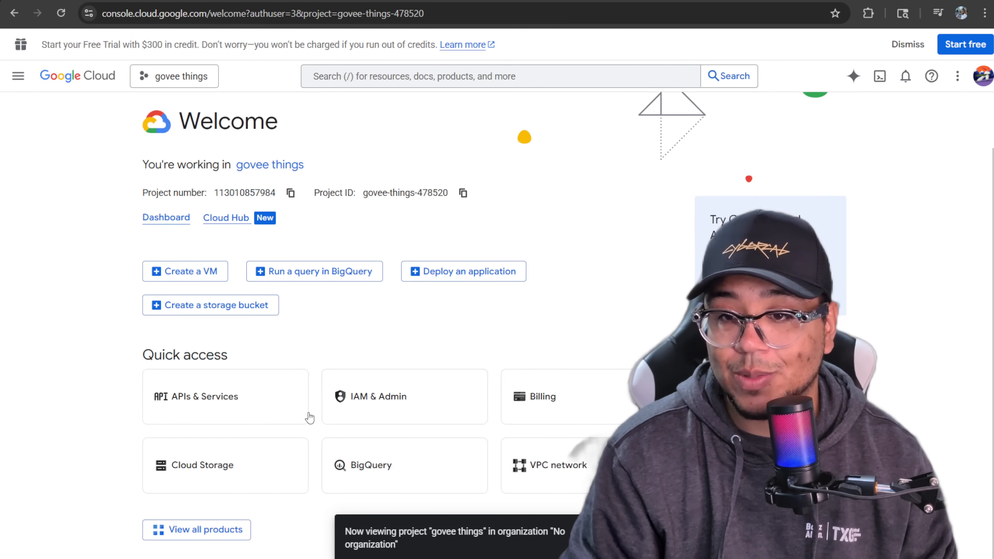
{"action": "left_click", "coordinate": [237, 396]}
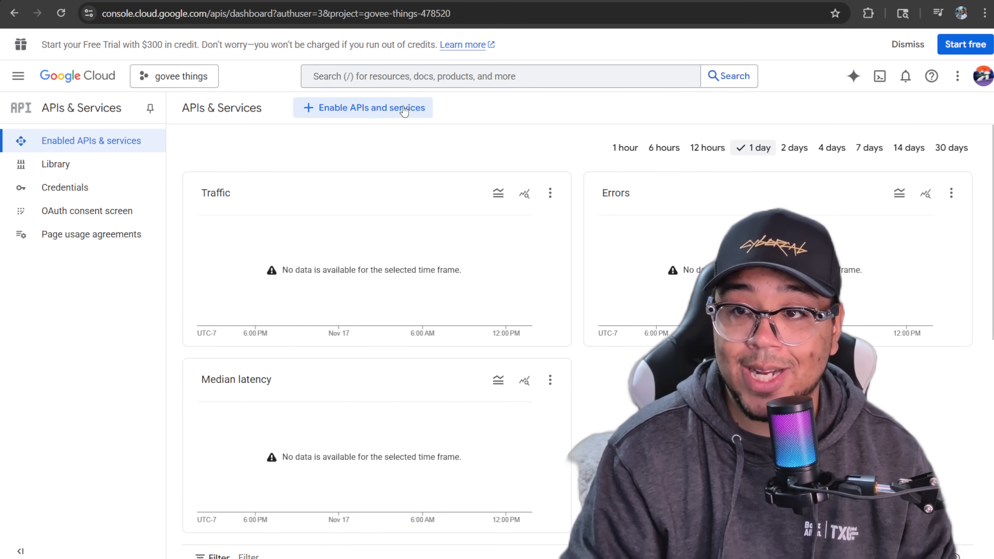
{"action": "left_click", "coordinate": [422, 109]}
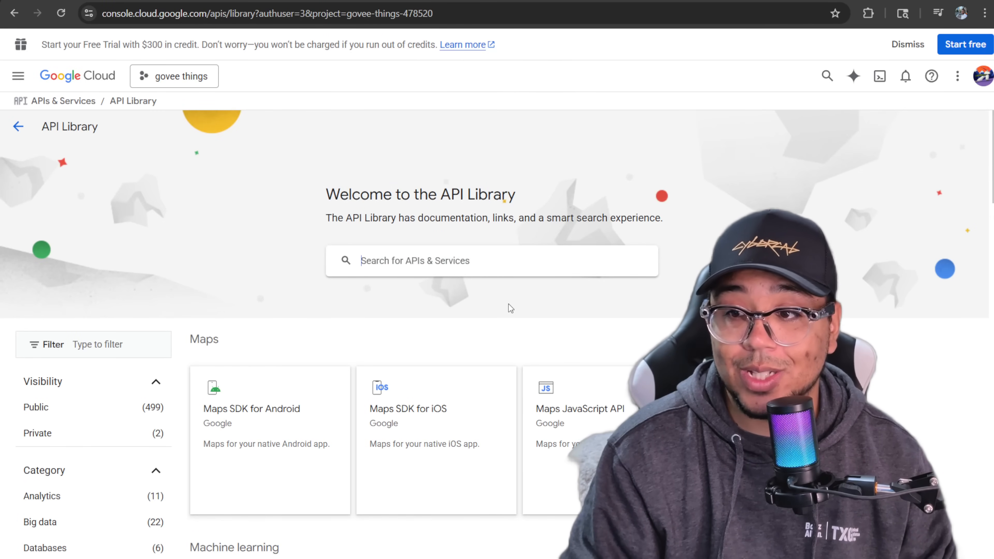
{"action": "type", "text": "assist"}
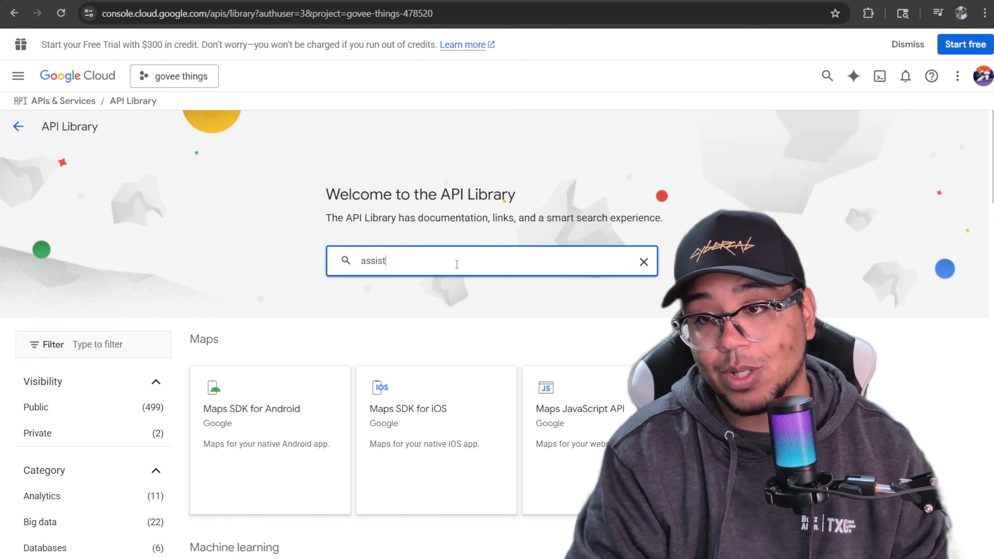
{"action": "key", "text": "Return"}
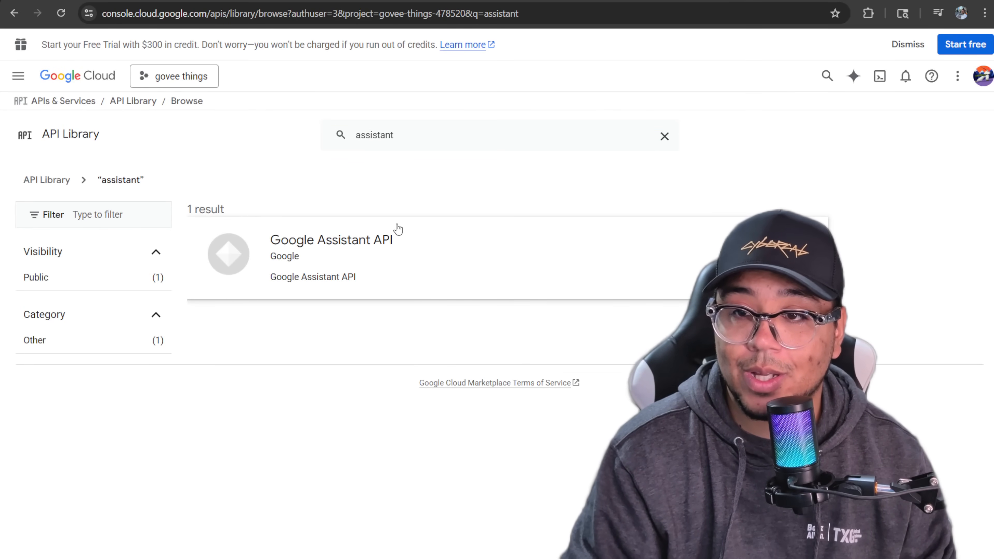
{"action": "left_click", "coordinate": [396, 261]}
{"action": "left_click", "coordinate": [142, 244]}
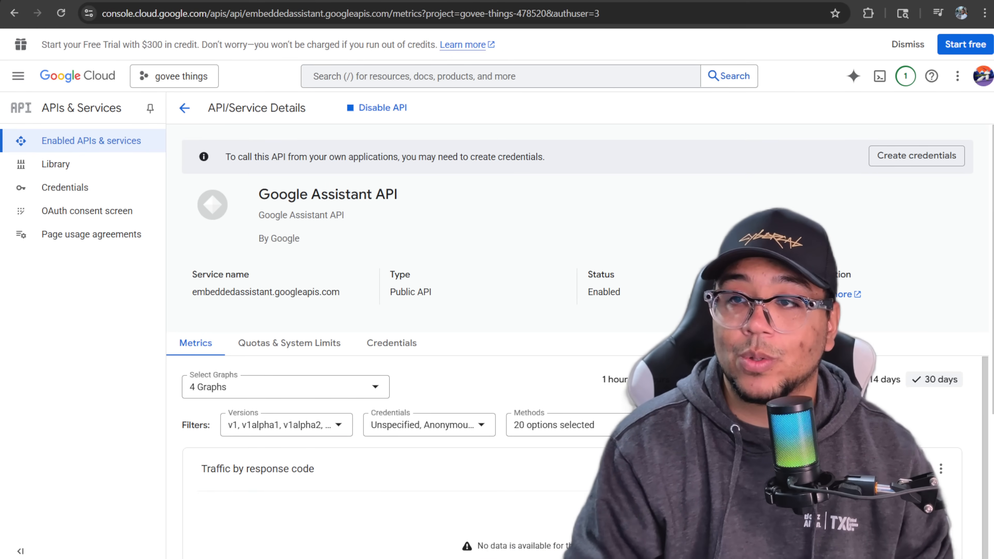
{"action": "left_click", "coordinate": [409, 0]}
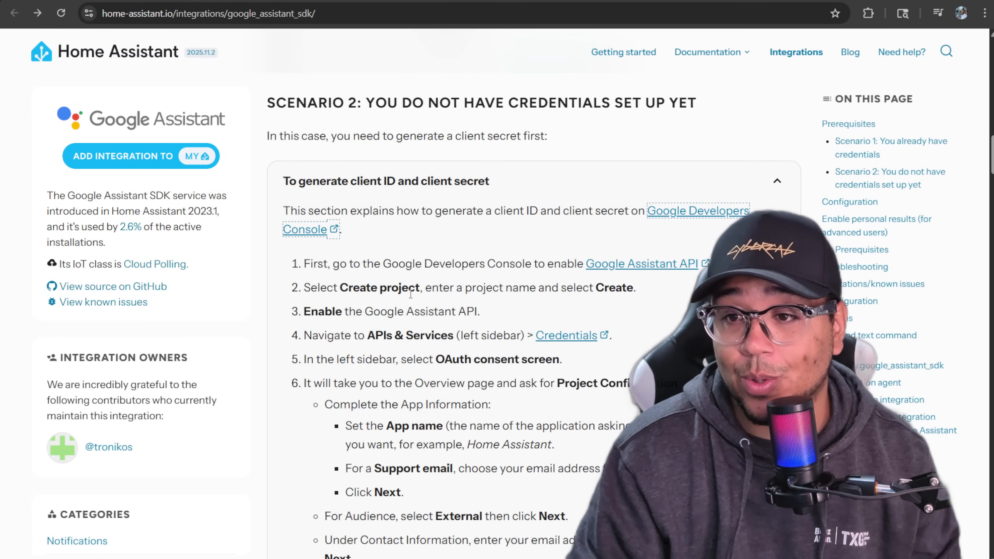
Start the OAuth consent screen configuration for the govee things project and set the app name to "HAgovee".
{"action": "triple_click", "coordinate": [374, 287]}
{"action": "triple_click", "coordinate": [370, 312]}
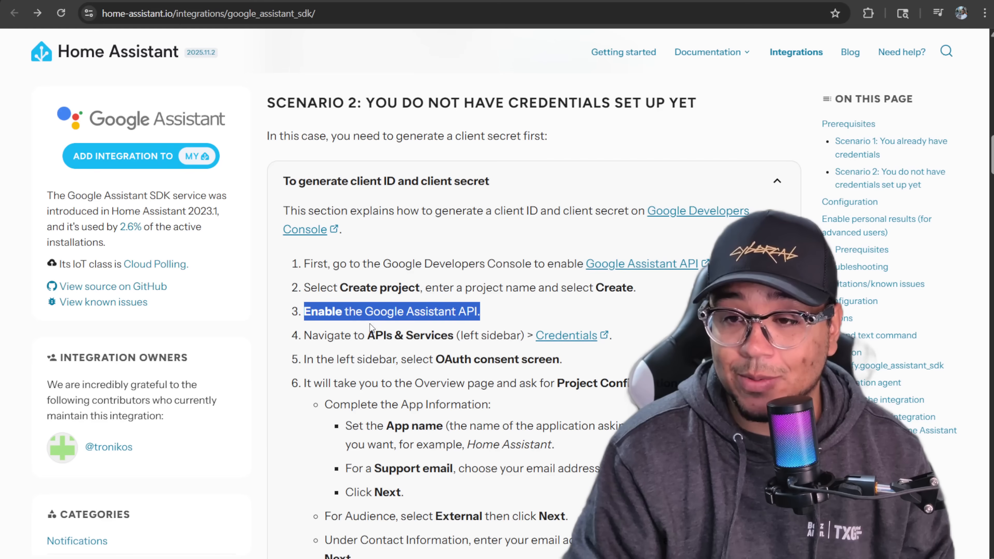
{"action": "triple_click", "coordinate": [370, 326]}
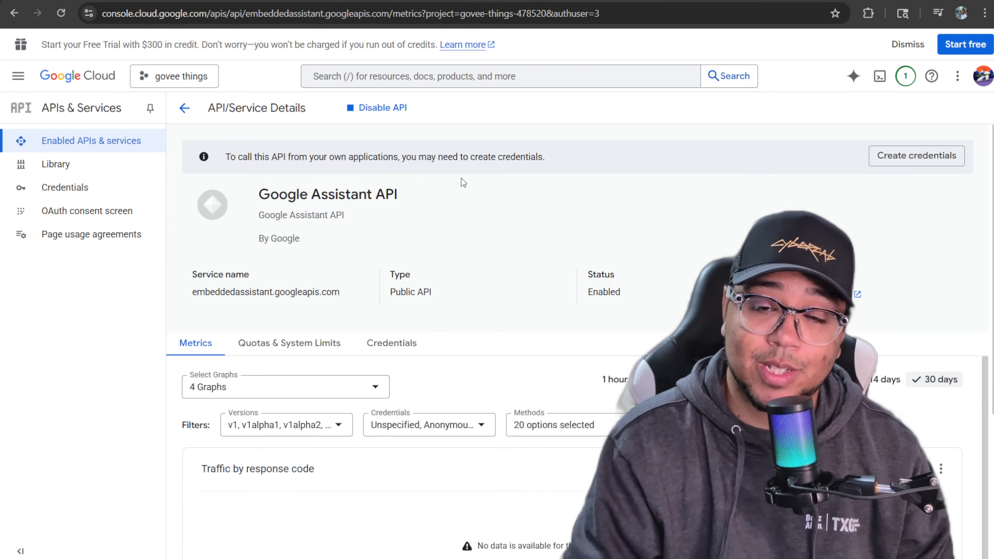
{"action": "left_click", "coordinate": [98, 211]}
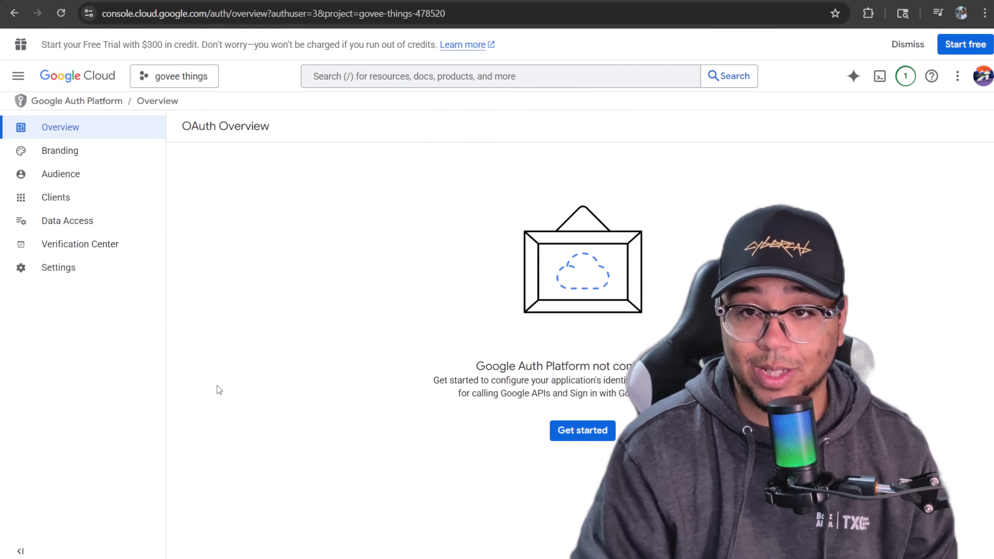
{"action": "left_click", "coordinate": [589, 430]}
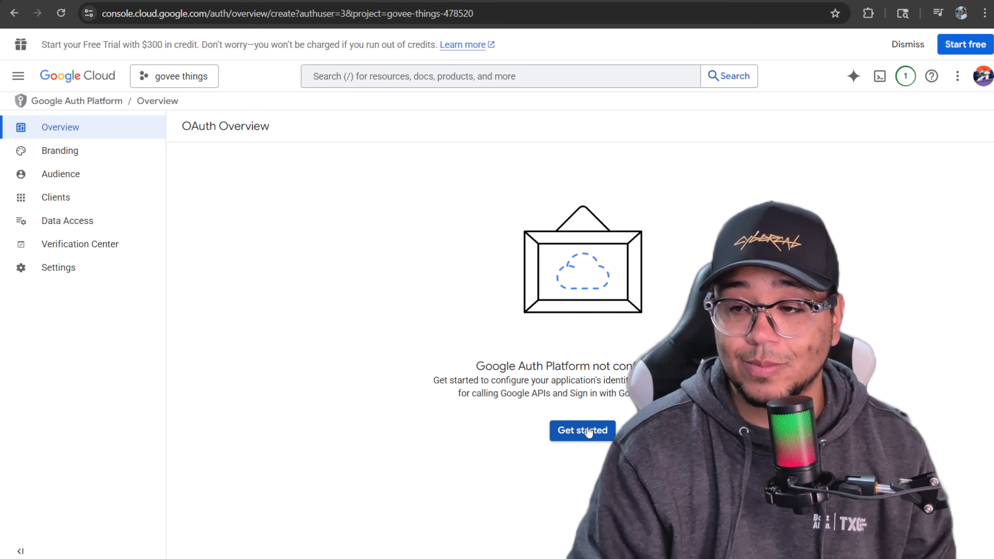
{"action": "left_click", "coordinate": [292, 209]}
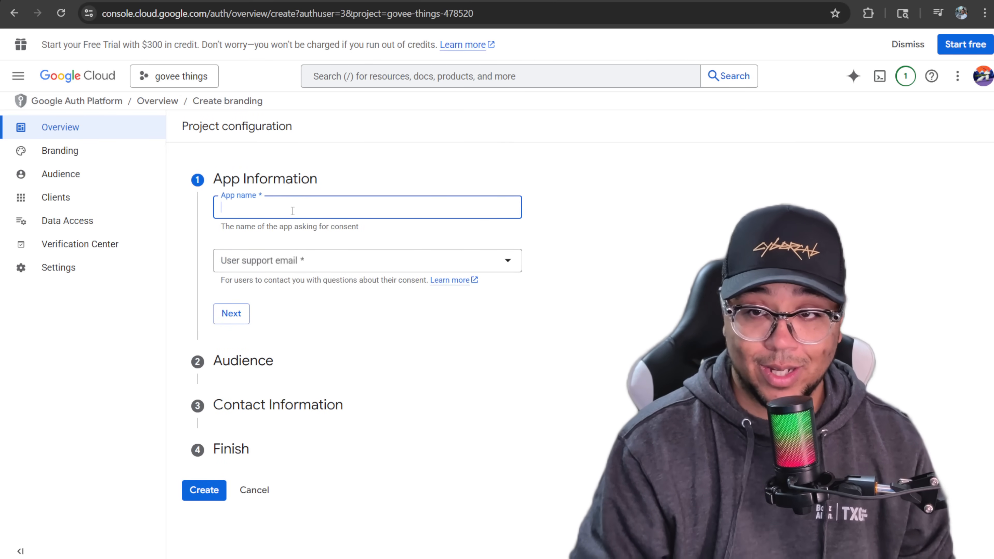
{"action": "type", "text": "HAgove"}
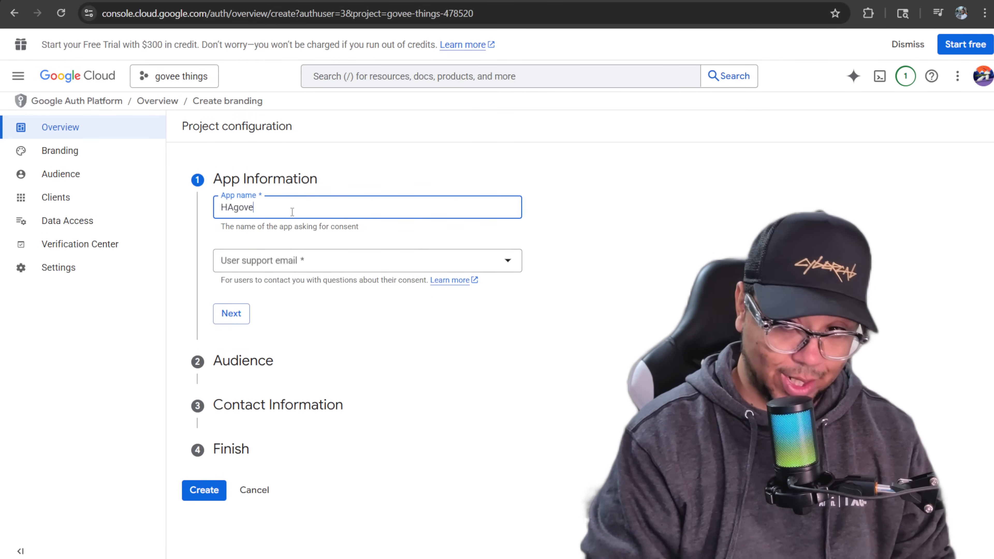
{"action": "type", "text": "e"}
{"action": "key", "text": "Tab"}
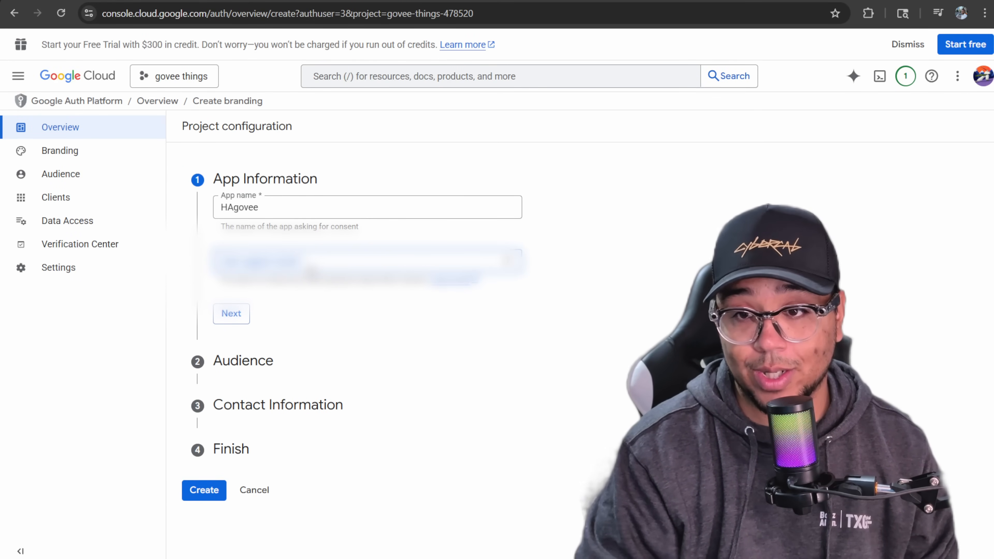
Choose the account's own email as the user support email and keep External as the audience.
{"action": "left_click", "coordinate": [309, 267]}
{"action": "left_click", "coordinate": [505, 243]}
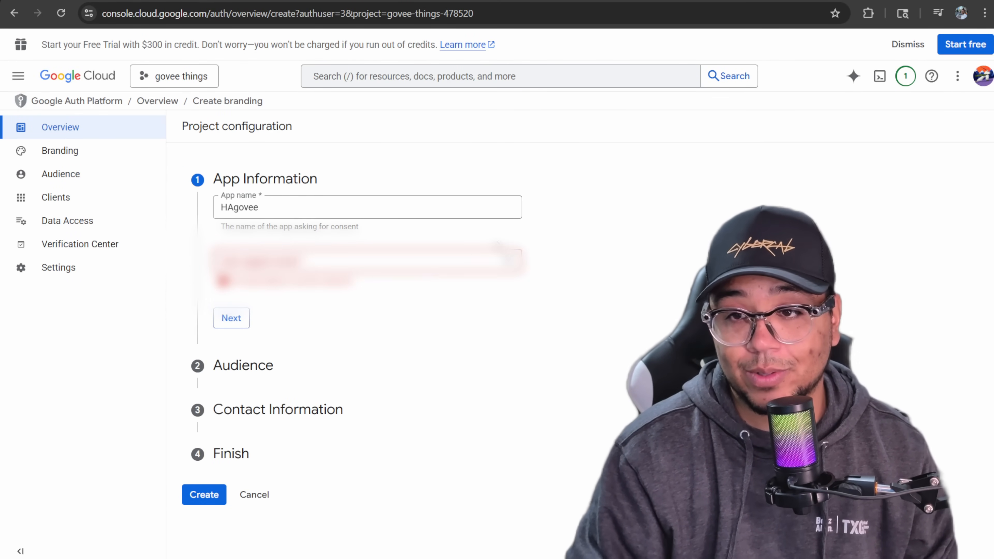
{"action": "left_click", "coordinate": [421, 266]}
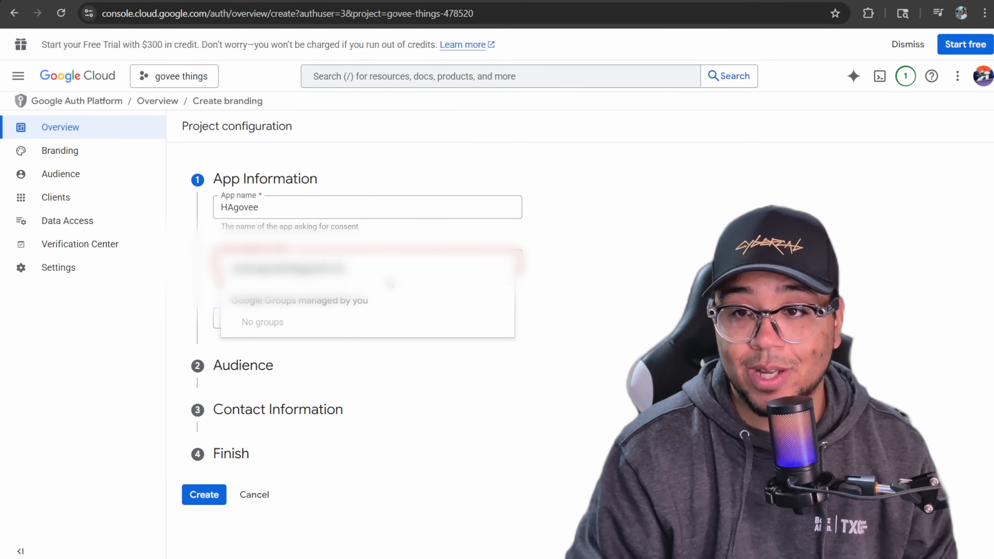
{"action": "left_click", "coordinate": [409, 274]}
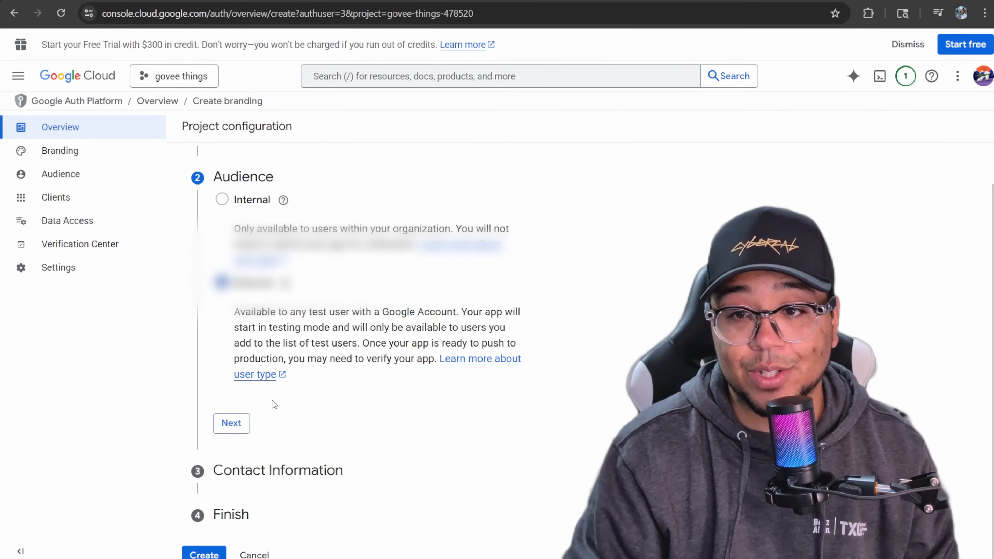
{"action": "left_click", "coordinate": [235, 422]}
Enter the contact email address, complete the policy section and create the OAuth configuration.
{"action": "left_click", "coordinate": [238, 304]}
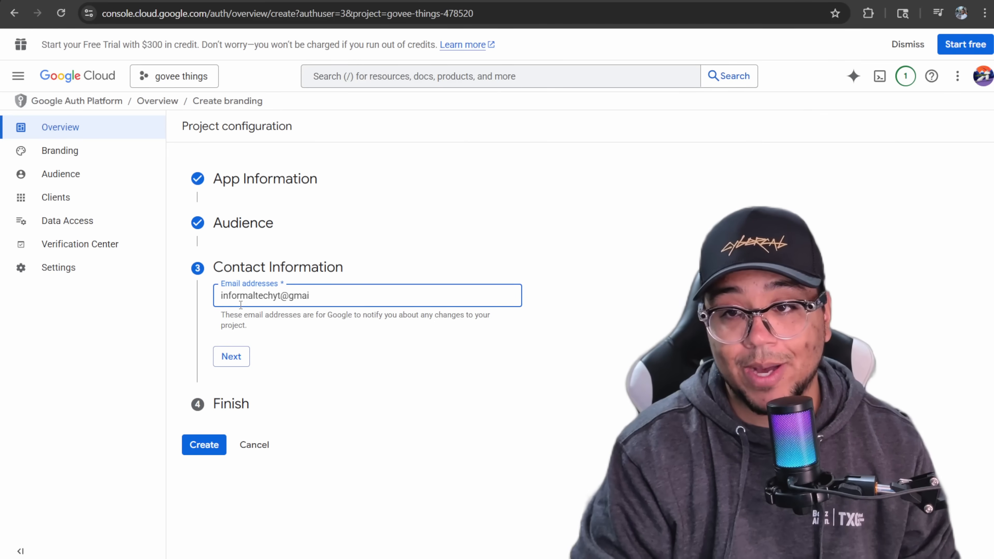
{"action": "left_click", "coordinate": [244, 359]}
{"action": "left_click", "coordinate": [235, 367]}
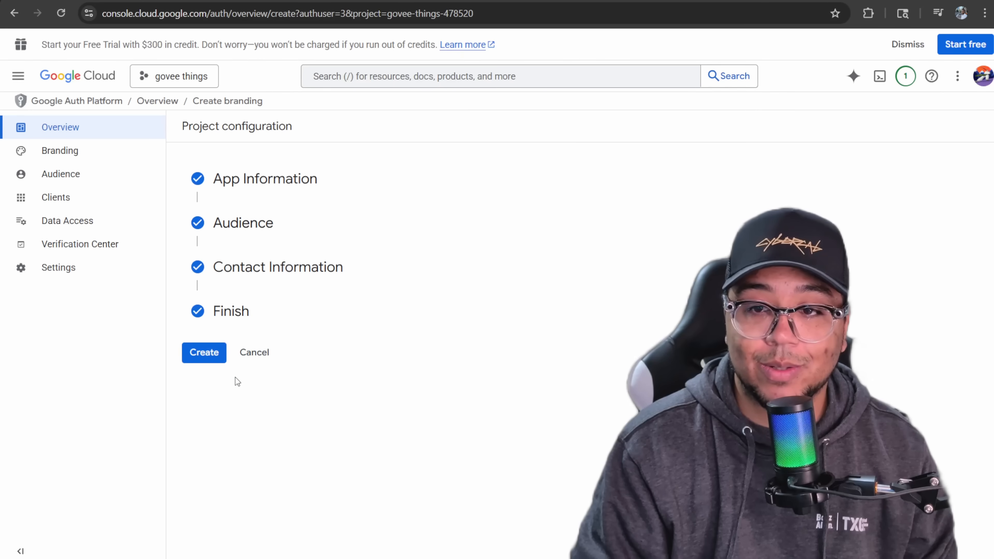
{"action": "left_click", "coordinate": [211, 352]}
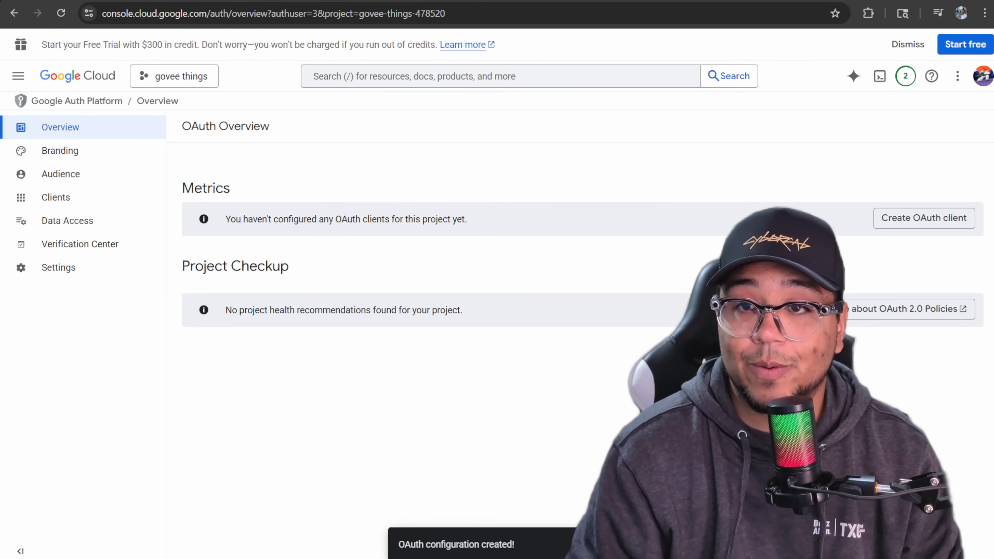
Publish the app to production in its audience settings and check the guide's instructions on creating a client.
{"action": "left_click", "coordinate": [94, 178]}
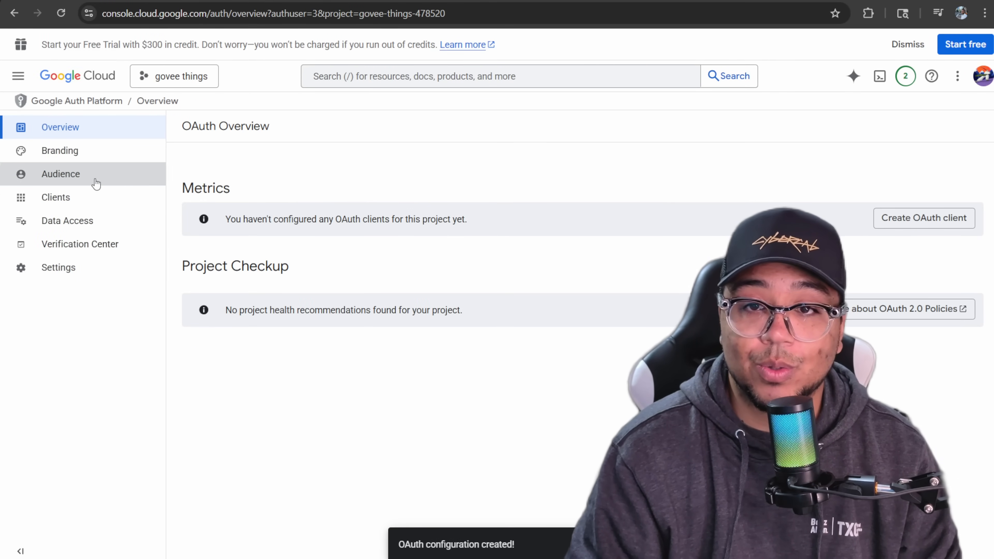
{"action": "left_click", "coordinate": [214, 228]}
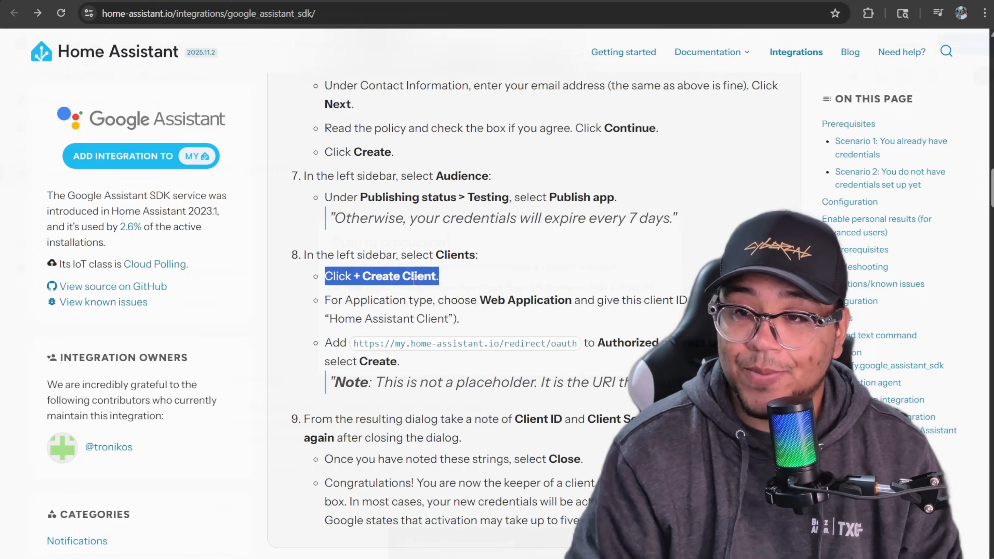
{"action": "scroll", "coordinate": [404, 273], "scroll_direction": "down", "scroll_amount": 3}
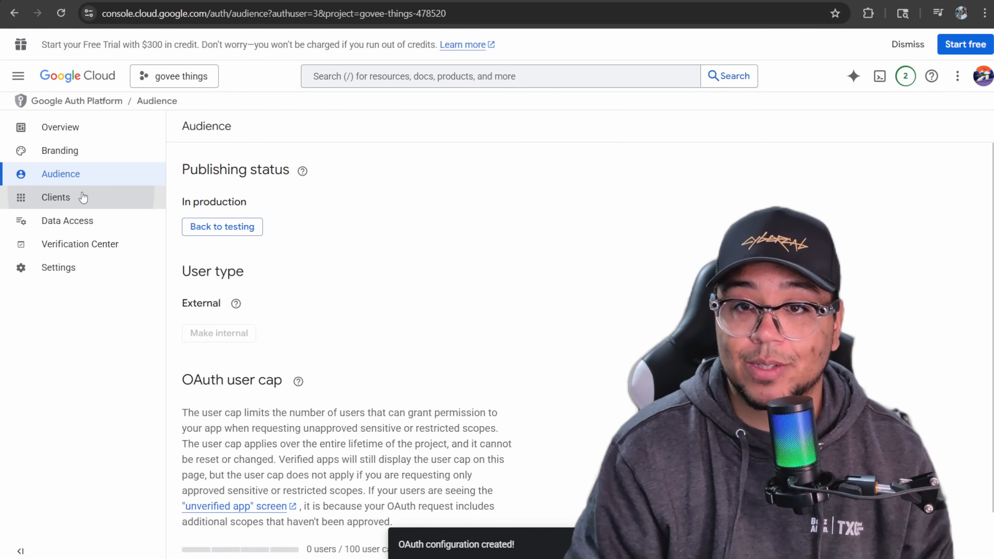
Start a new OAuth client with the application type Web application, keeping the name "Web client 1".
{"action": "left_click", "coordinate": [94, 197]}
{"action": "left_click", "coordinate": [288, 130]}
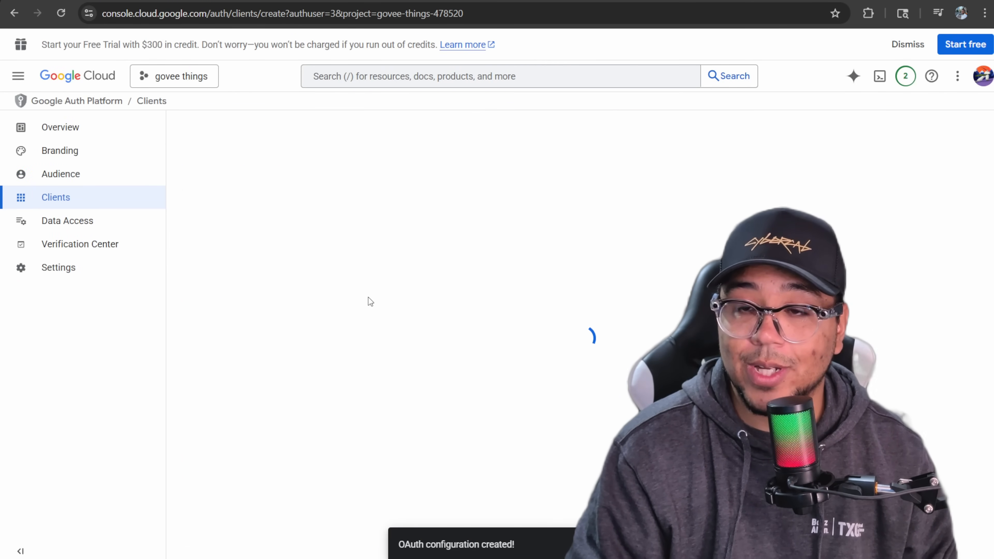
{"action": "left_click", "coordinate": [296, 226]}
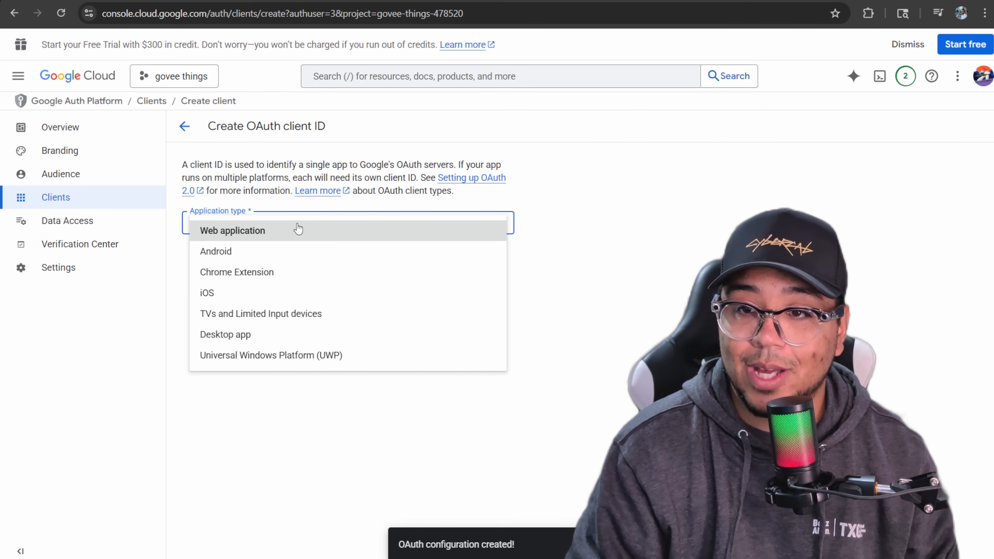
{"action": "left_click", "coordinate": [276, 238]}
{"action": "scroll", "coordinate": [370, 349], "scroll_direction": "down", "scroll_amount": 2}
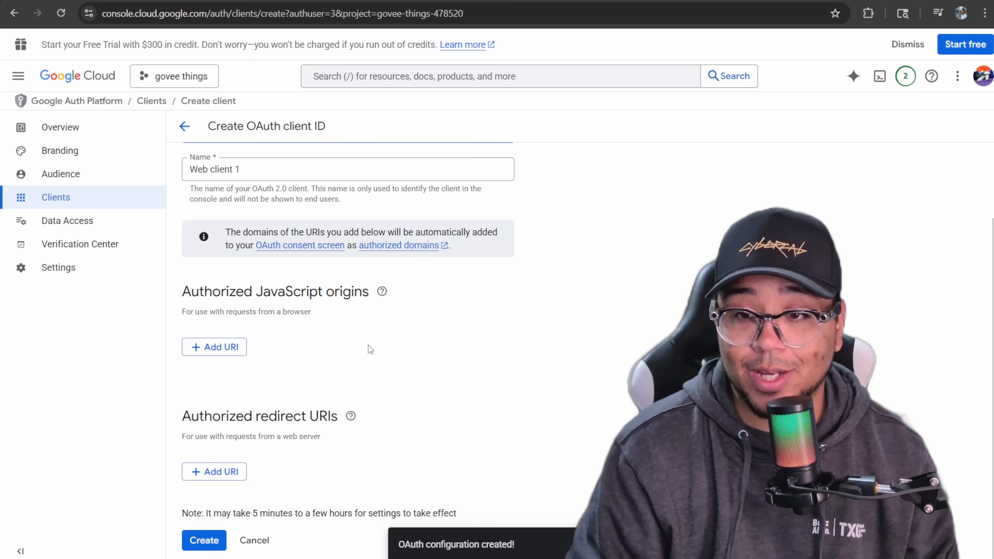
{"action": "left_click", "coordinate": [236, 477]}
{"action": "scroll", "coordinate": [304, 448], "scroll_direction": "down", "scroll_amount": 1}
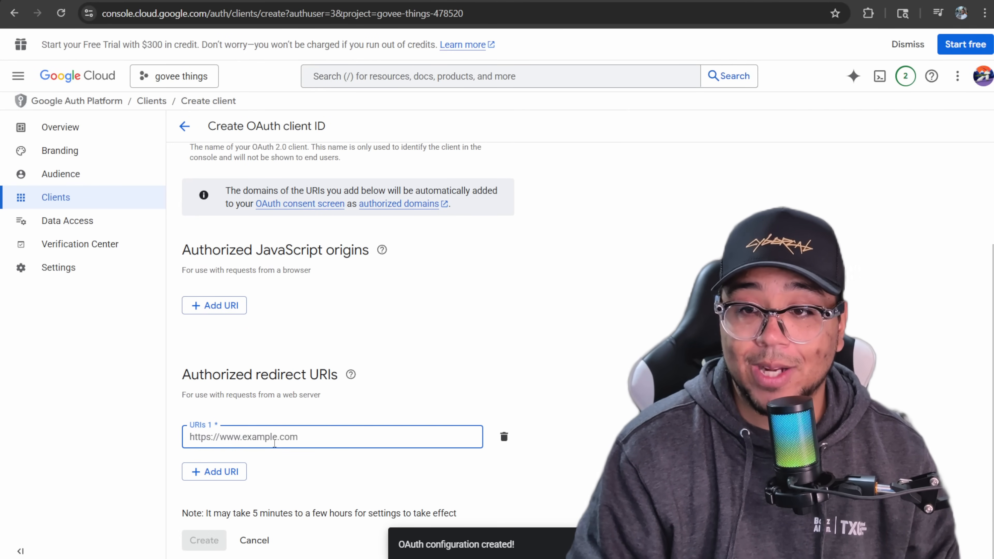
{"action": "type", "text": "https://my.home-assistant.io/redirect/oauth"}
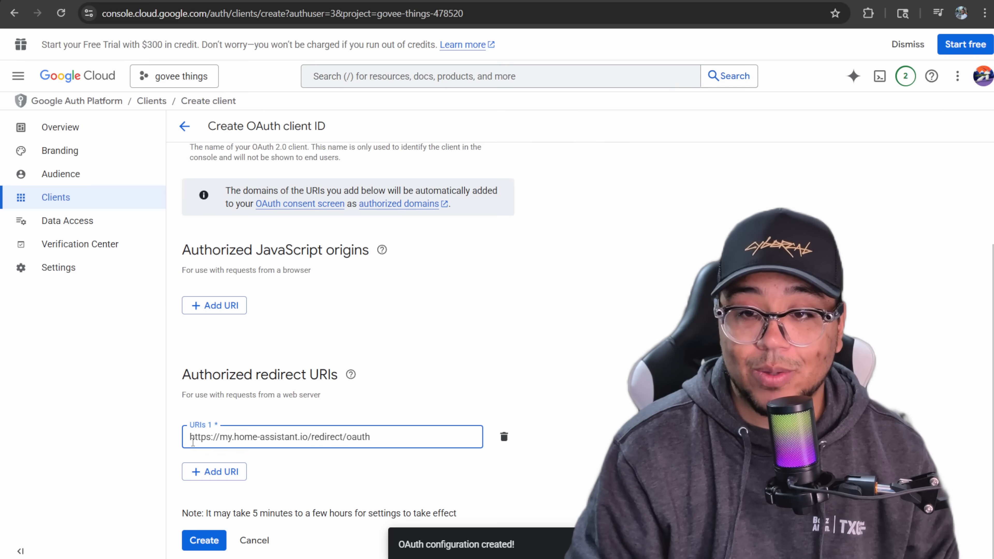
{"action": "triple_click", "coordinate": [356, 436]}
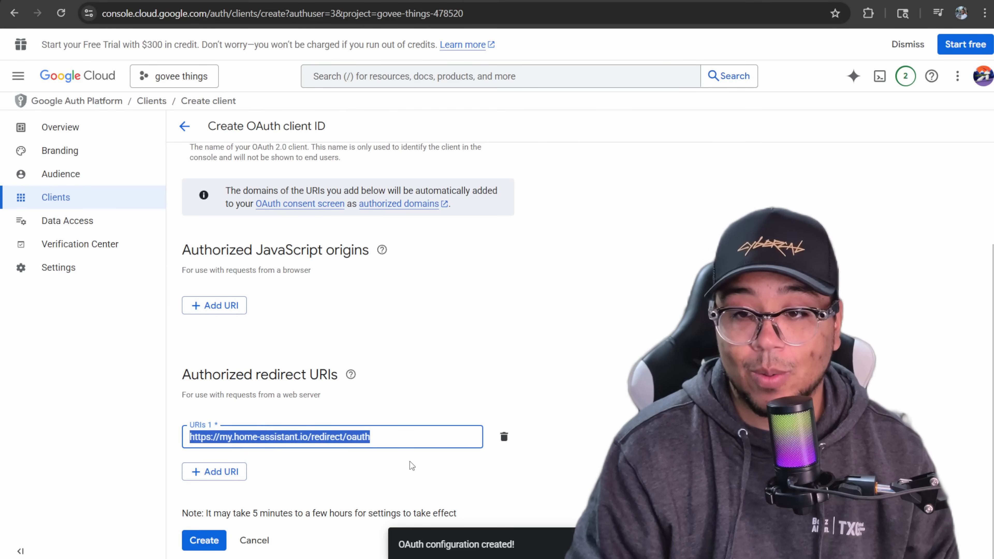
{"action": "left_click", "coordinate": [386, 455]}
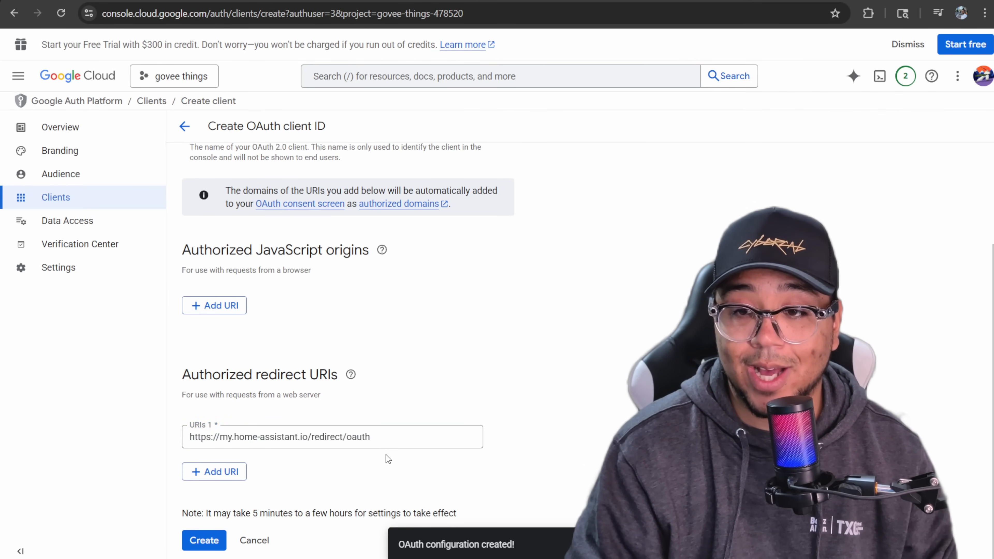
{"action": "left_click", "coordinate": [221, 539]}
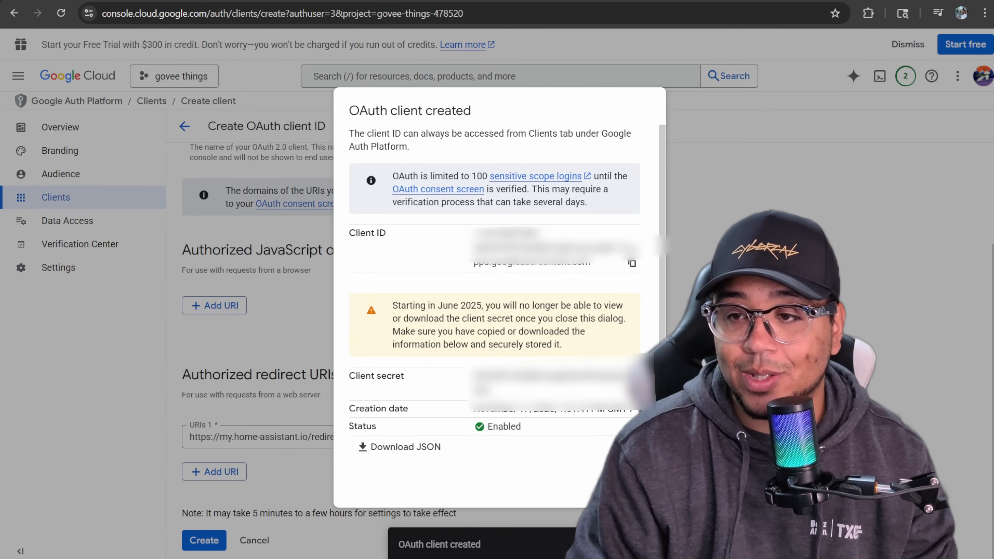
Download the new OAuth client's ID and secret as a JSON file and close the credentials dialog.
{"action": "left_click_drag", "start_coordinate": [509, 392], "coordinate": [472, 374]}
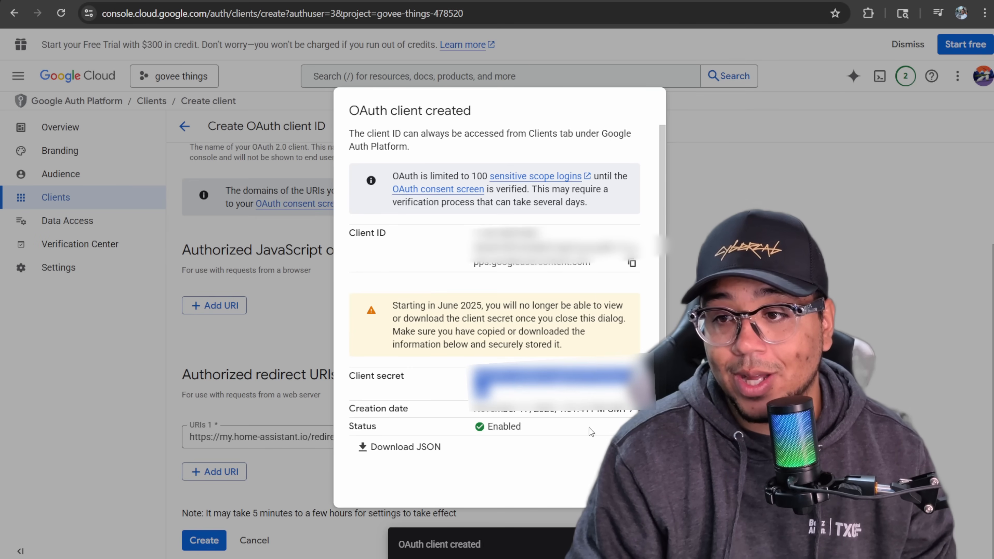
{"action": "left_click", "coordinate": [401, 447]}
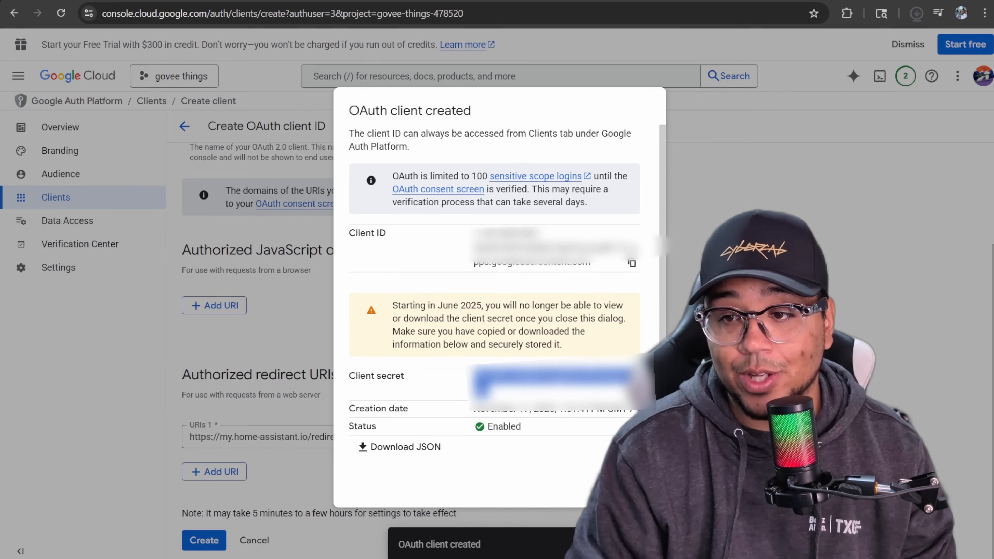
{"action": "key", "text": "Escape"}
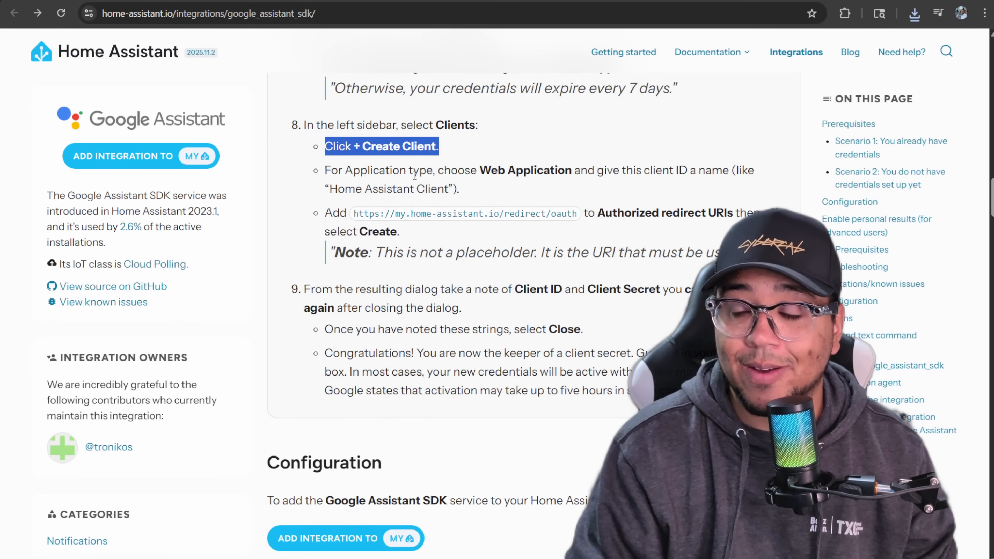
Examine the integration guide's Configuration section on adding the Google Assistant SDK to Home Assistant.
{"action": "scroll", "coordinate": [410, 181], "scroll_direction": "down", "scroll_amount": 12}
{"action": "scroll", "coordinate": [360, 207], "scroll_direction": "down", "scroll_amount": 3}
{"action": "scroll", "coordinate": [359, 206], "scroll_direction": "up", "scroll_amount": 9}
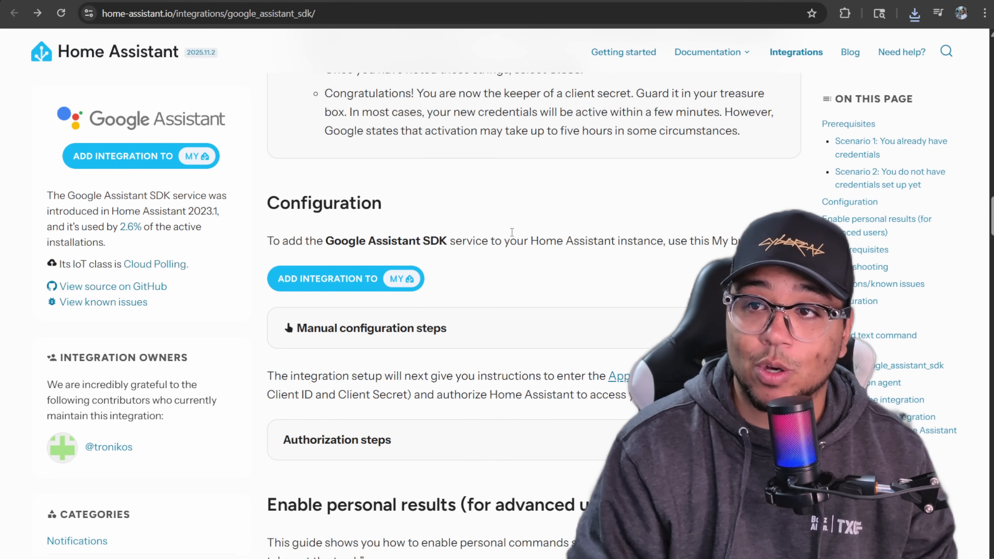
{"action": "scroll", "coordinate": [511, 232], "scroll_direction": "up", "scroll_amount": 1}
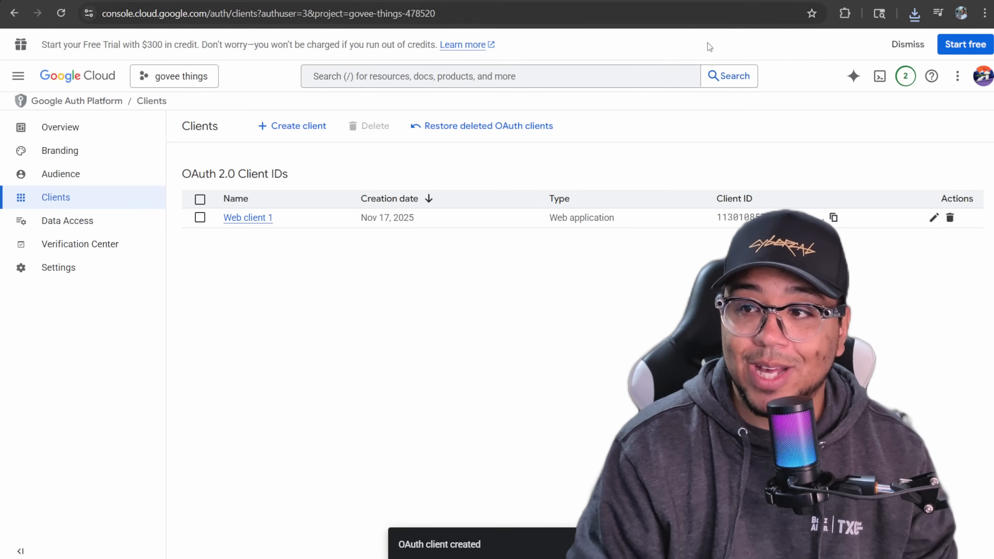
Delete the OAuth client "Web client 1" from the project.
{"action": "left_click", "coordinate": [950, 217]}
{"action": "left_click", "coordinate": [652, 356]}
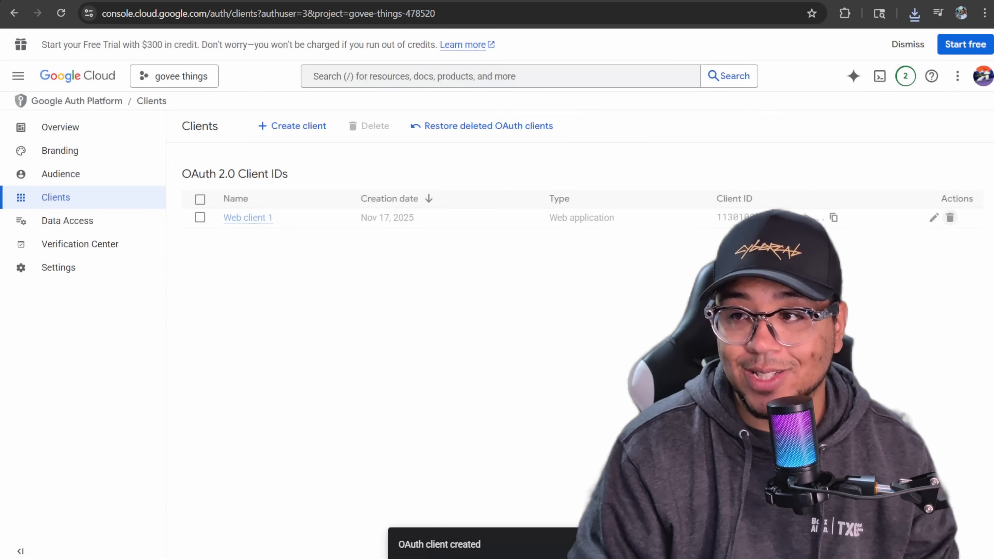
{"action": "left_click_drag", "start_coordinate": [641, 353], "coordinate": [496, 275]}
{"action": "left_click", "coordinate": [496, 275]}
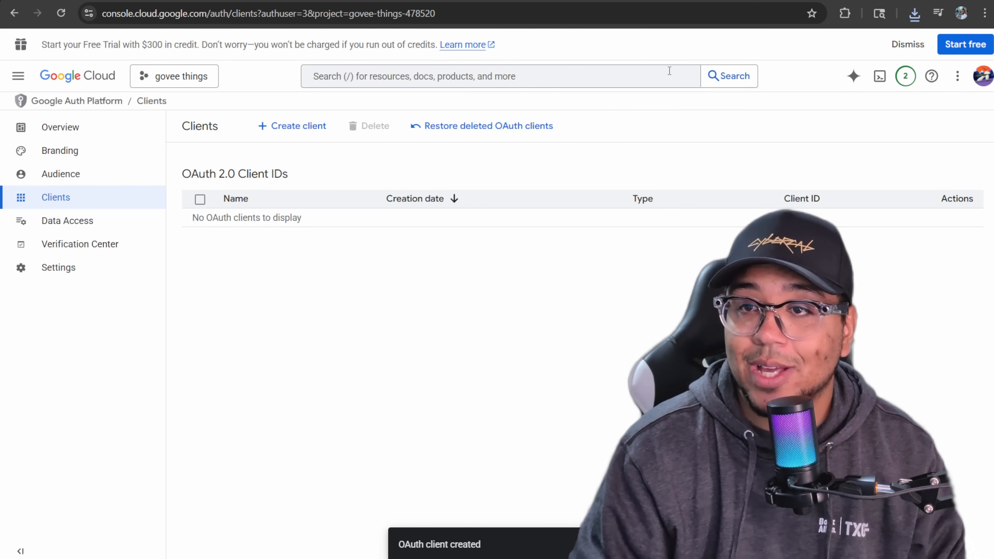
Switch to the Home Assistant page at homeassistant.local:8123 and start the onboarding by creating a new smart home.
{"action": "left_click", "coordinate": [555, 0]}
{"action": "left_click", "coordinate": [215, 1]}
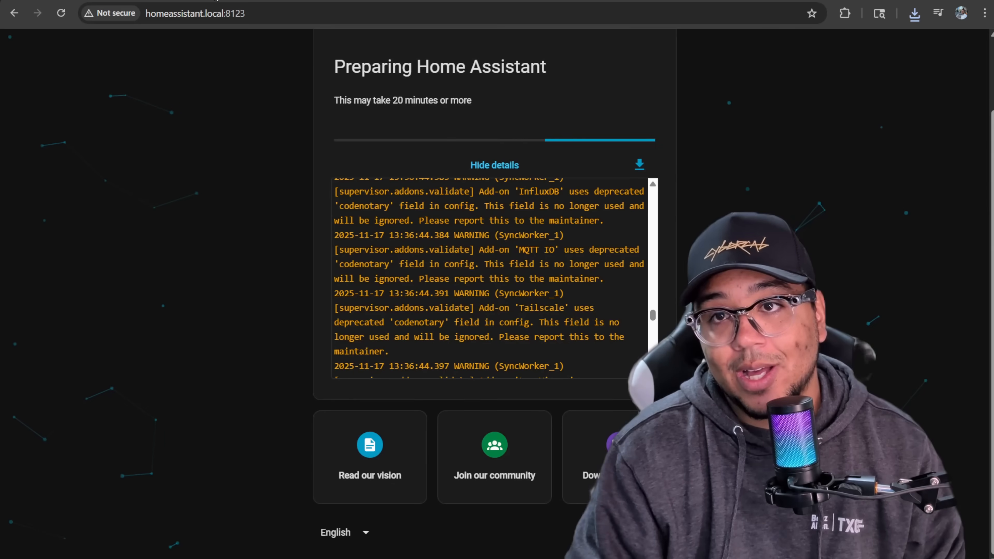
{"action": "scroll", "coordinate": [504, 289], "scroll_direction": "down", "scroll_amount": 1}
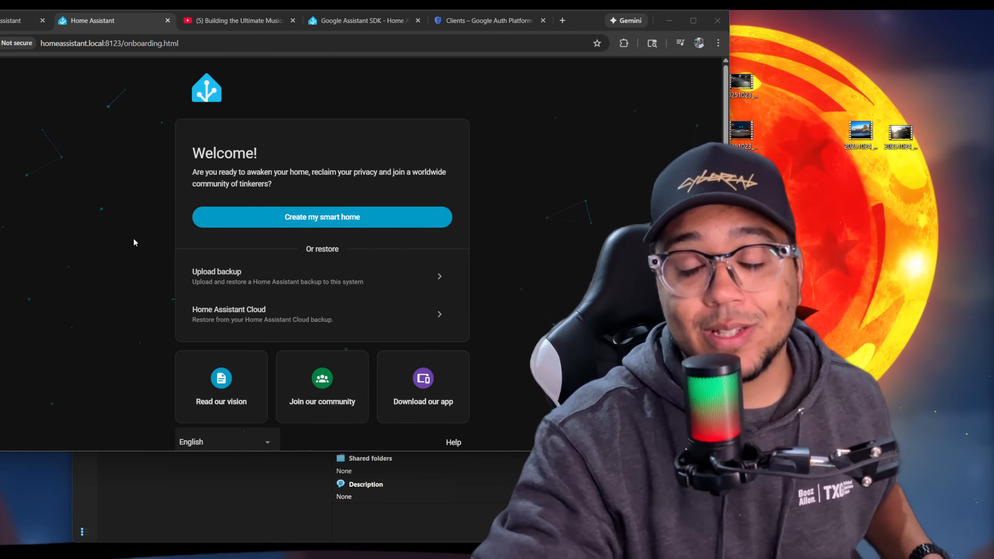
{"action": "left_click", "coordinate": [411, 217]}
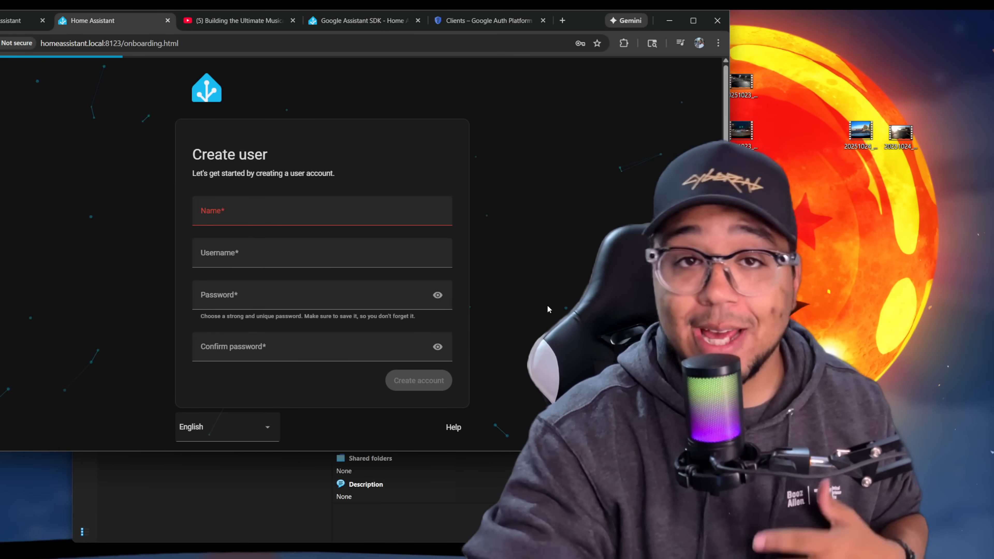
{"action": "scroll", "coordinate": [526, 338], "scroll_direction": "down", "scroll_amount": 1}
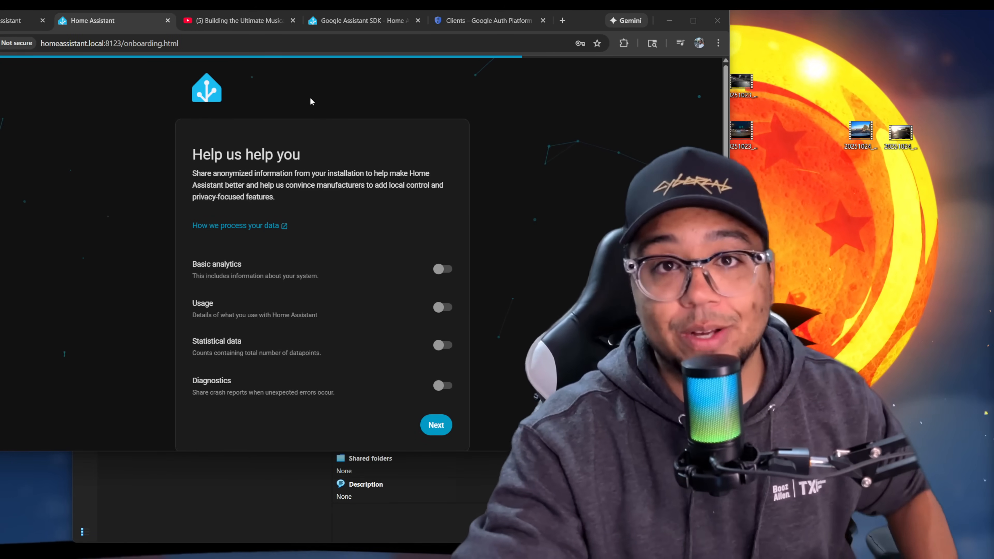
Leave all analytics sharing options off, accept the discovered devices overview, and finish the Home Assistant onboarding.
{"action": "scroll", "coordinate": [485, 324], "scroll_direction": "down", "scroll_amount": 2}
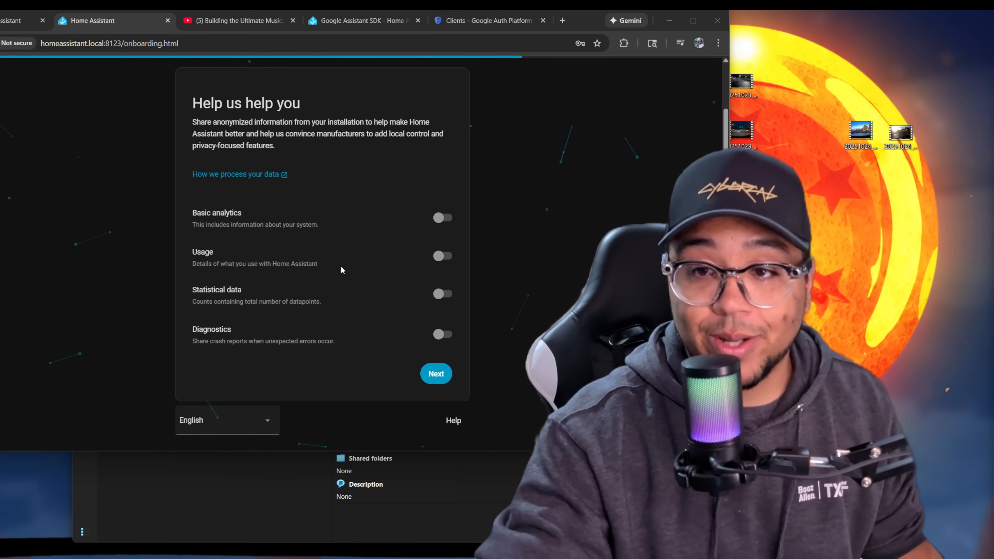
{"action": "scroll", "coordinate": [225, 260], "scroll_direction": "up", "scroll_amount": 2}
{"action": "scroll", "coordinate": [259, 257], "scroll_direction": "down", "scroll_amount": 1}
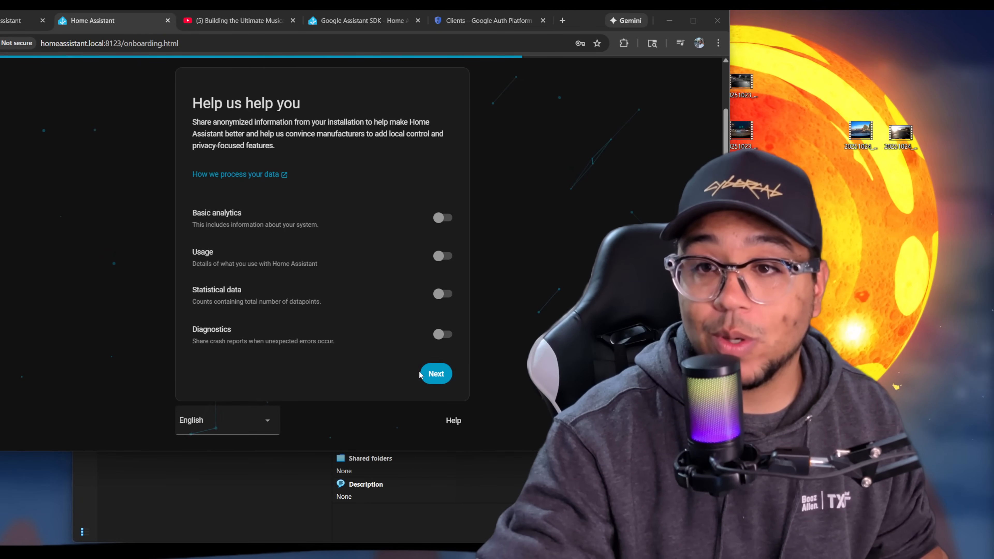
{"action": "left_click", "coordinate": [431, 374]}
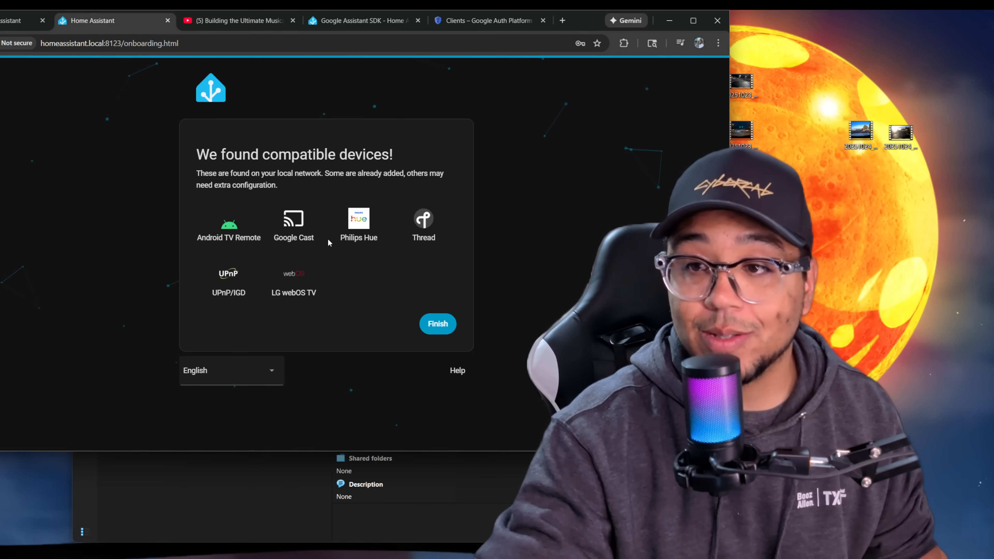
{"action": "left_click", "coordinate": [437, 324]}
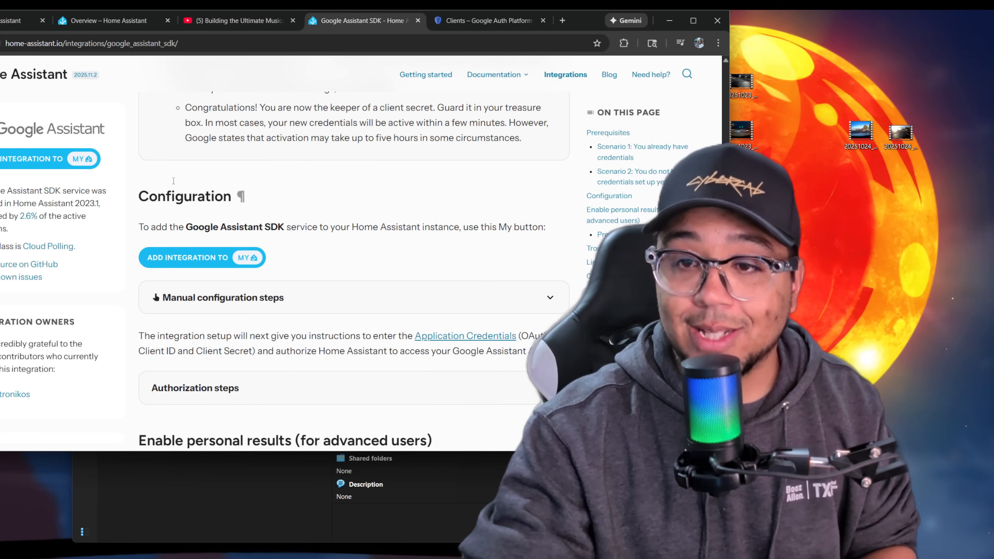
{"action": "scroll", "coordinate": [174, 180], "scroll_direction": "down", "scroll_amount": 1}
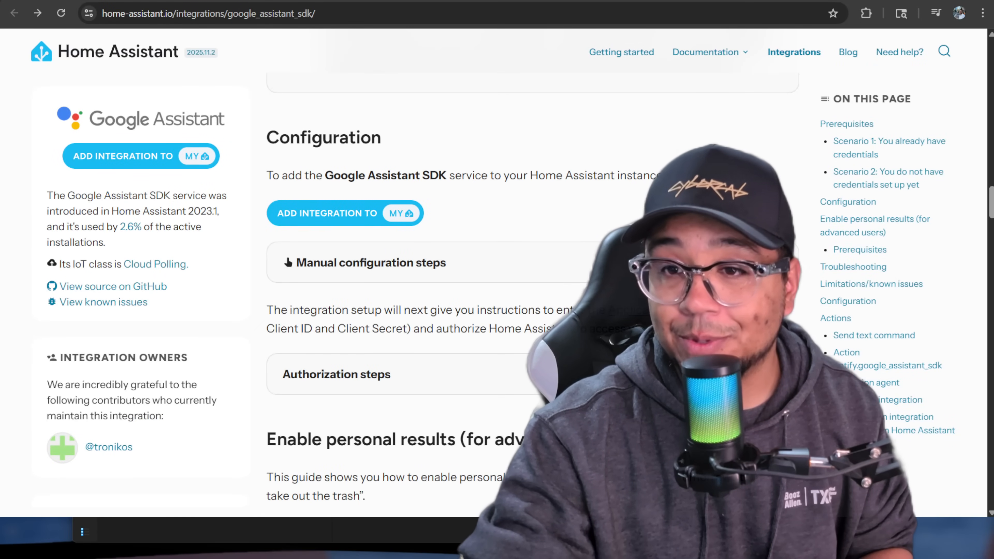
{"action": "scroll", "coordinate": [533, 274], "scroll_direction": "down", "scroll_amount": 1}
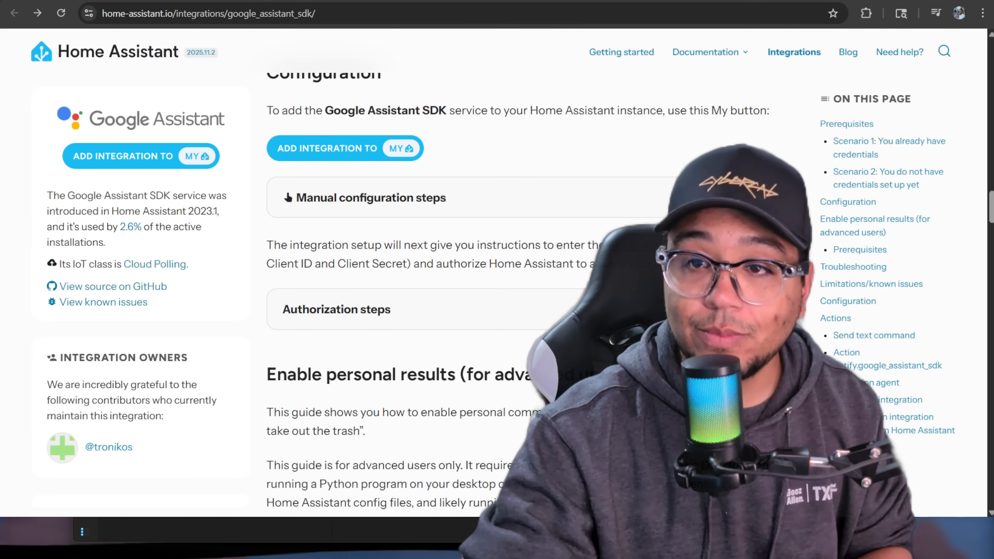
{"action": "scroll", "coordinate": [532, 139], "scroll_direction": "up", "scroll_amount": 1}
{"action": "scroll", "coordinate": [532, 139], "scroll_direction": "down", "scroll_amount": 1}
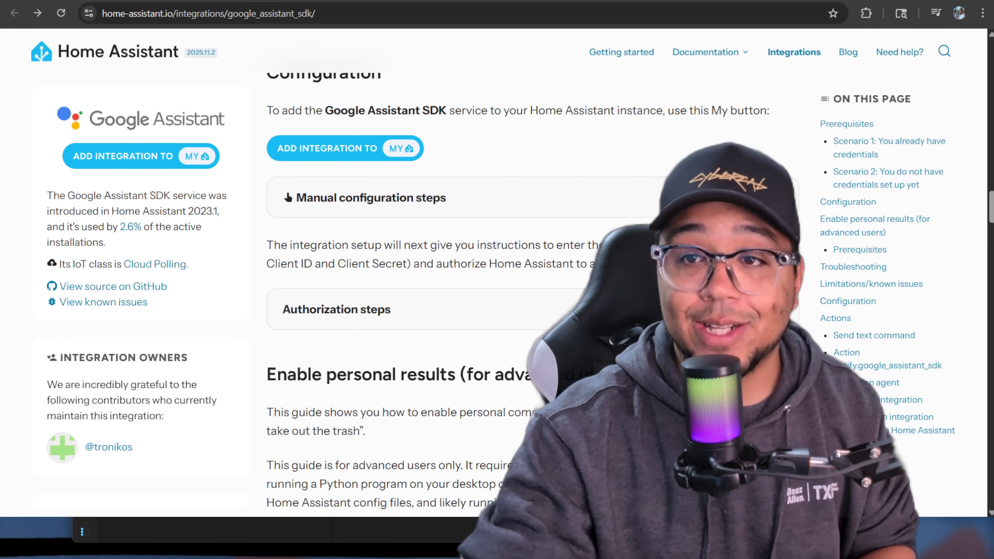
{"action": "left_click", "coordinate": [392, 152]}
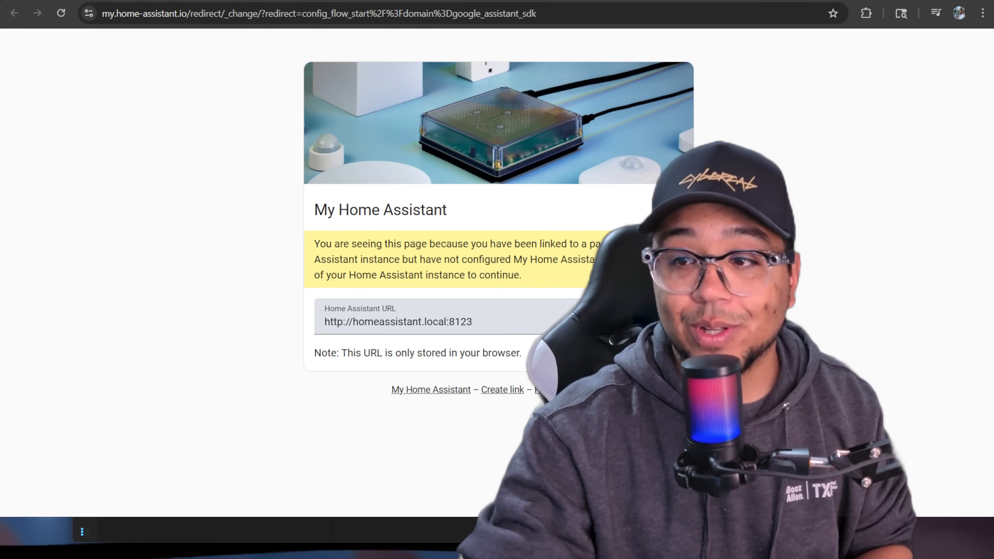
{"action": "left_click", "coordinate": [664, 317]}
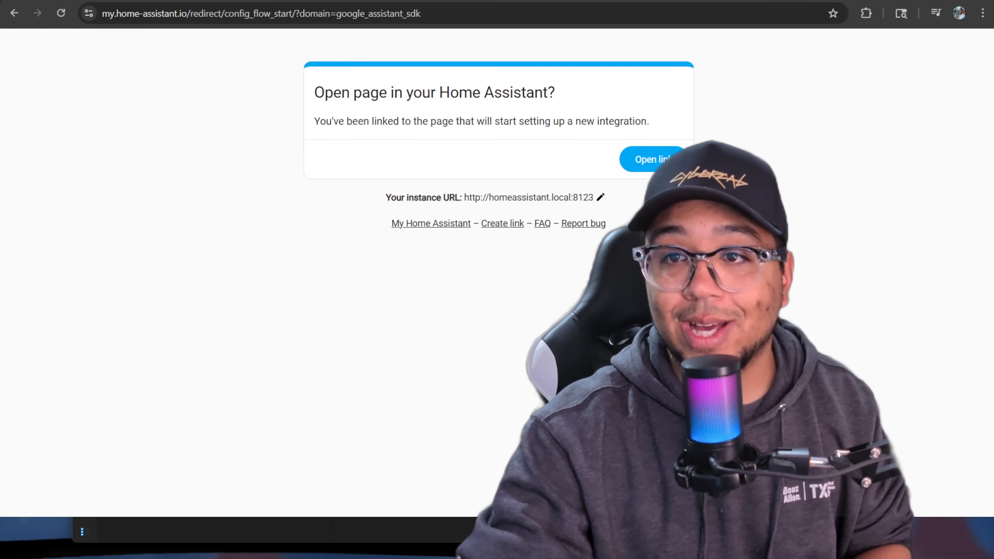
{"action": "left_click", "coordinate": [661, 155]}
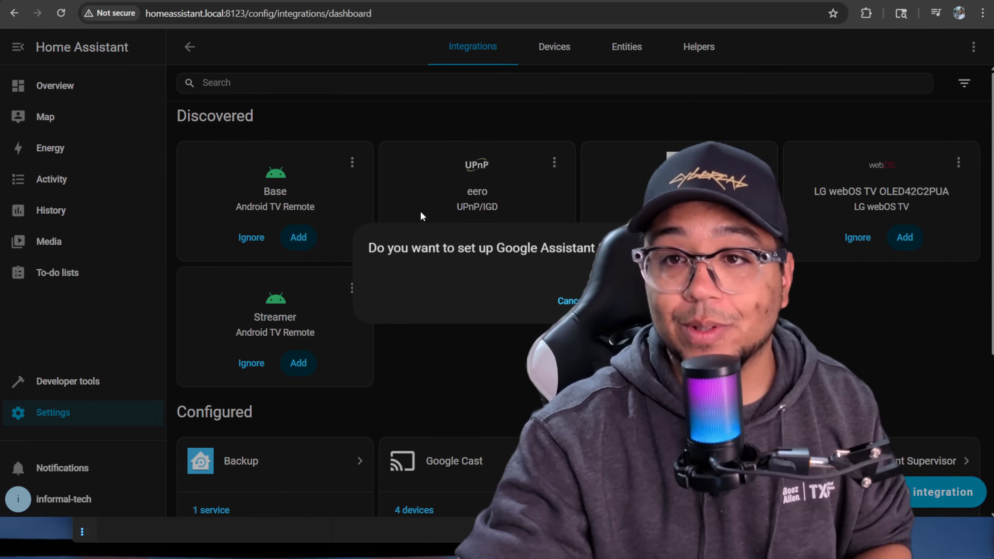
{"action": "triple_click", "coordinate": [475, 250]}
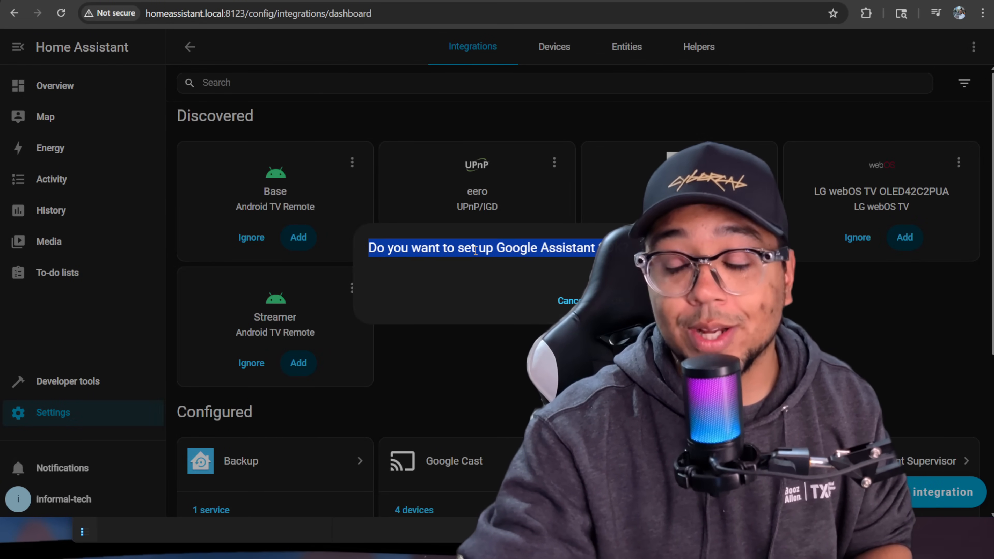
{"action": "left_click", "coordinate": [614, 301]}
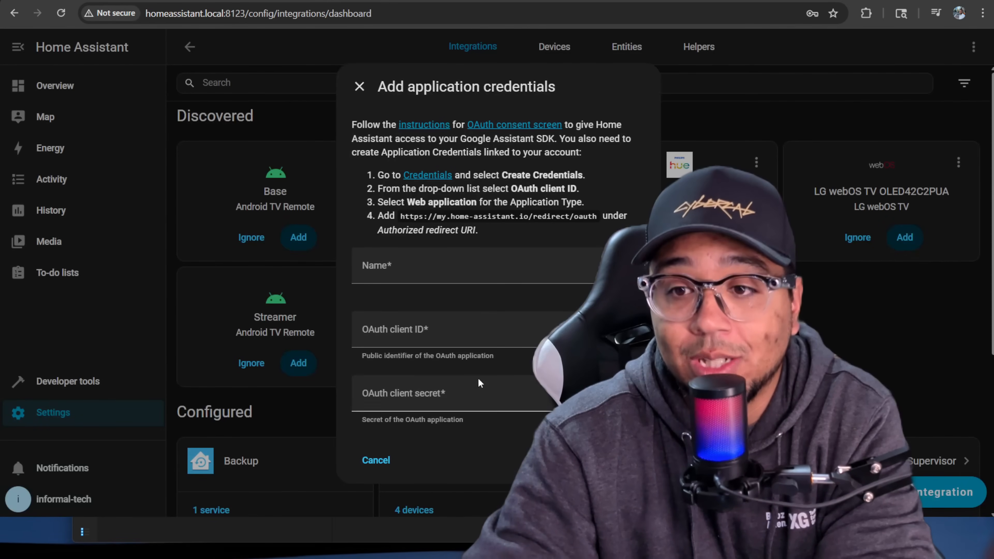
Fill in the application credentials' name, OAuth client ID and OAuth client secret, and complete the Google Assistant SDK authentication.
{"action": "left_click", "coordinate": [442, 331]}
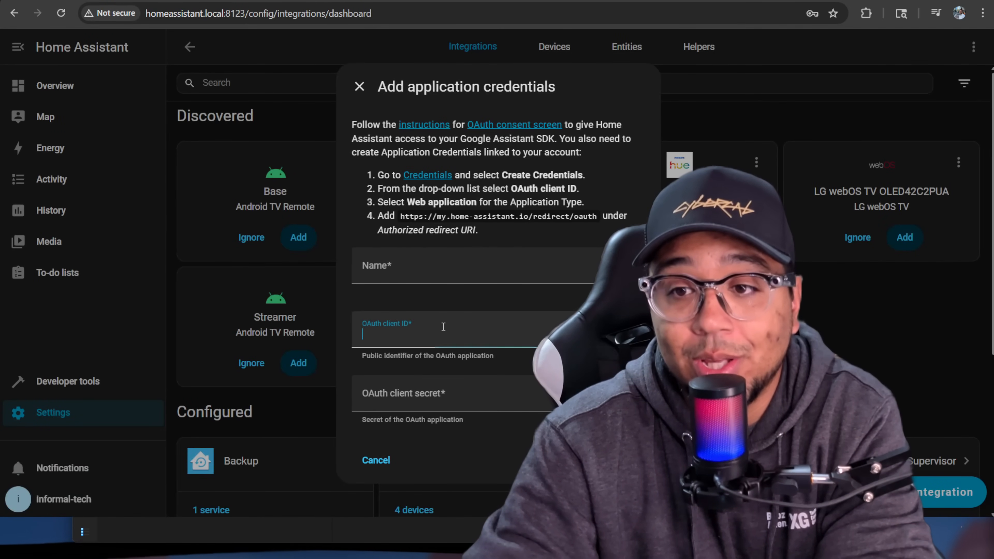
{"action": "left_click", "coordinate": [411, 391]}
{"action": "left_click", "coordinate": [498, 258]}
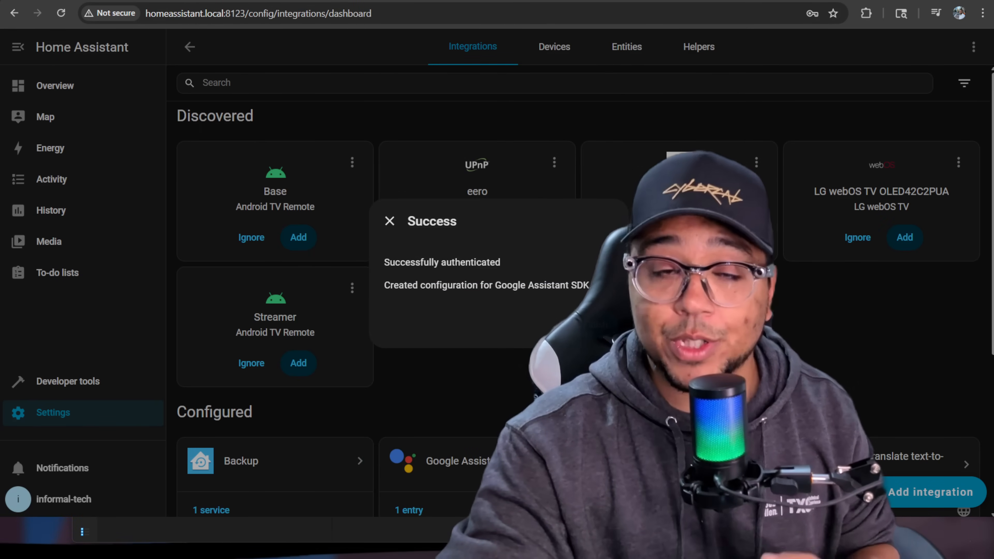
{"action": "left_click_drag", "start_coordinate": [384, 262], "coordinate": [465, 269]}
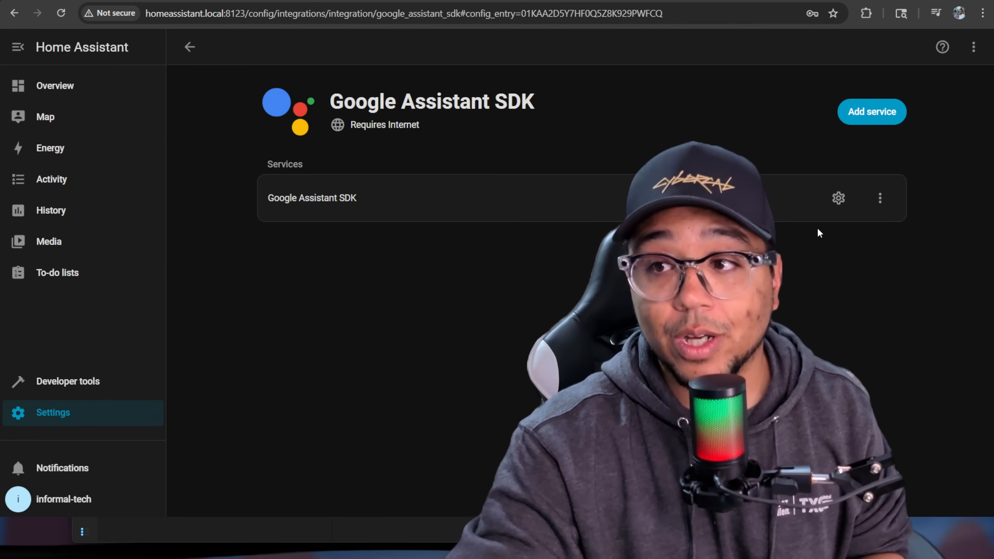
Check the Google Assistant SDK service's language code option and close the options without changing it.
{"action": "left_click", "coordinate": [837, 198]}
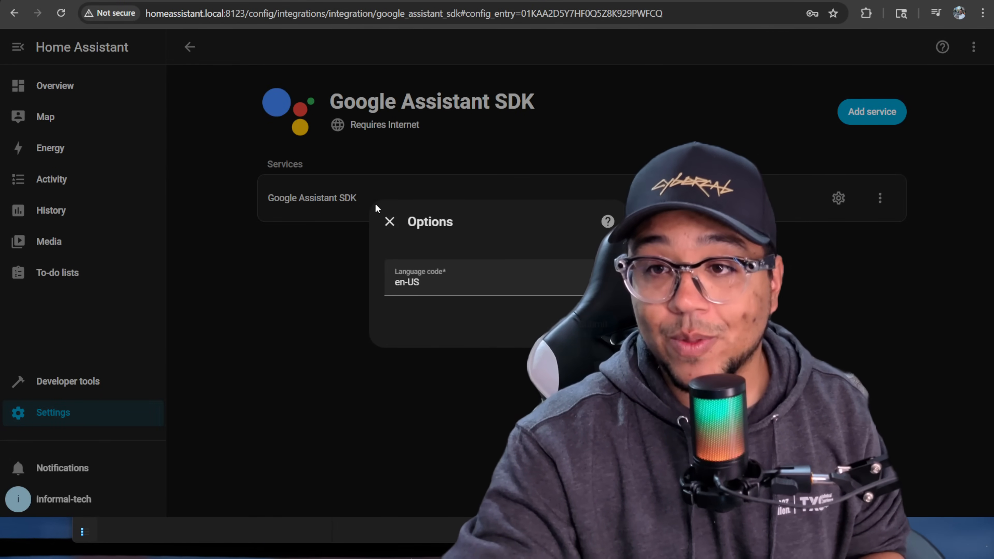
{"action": "left_click", "coordinate": [390, 222]}
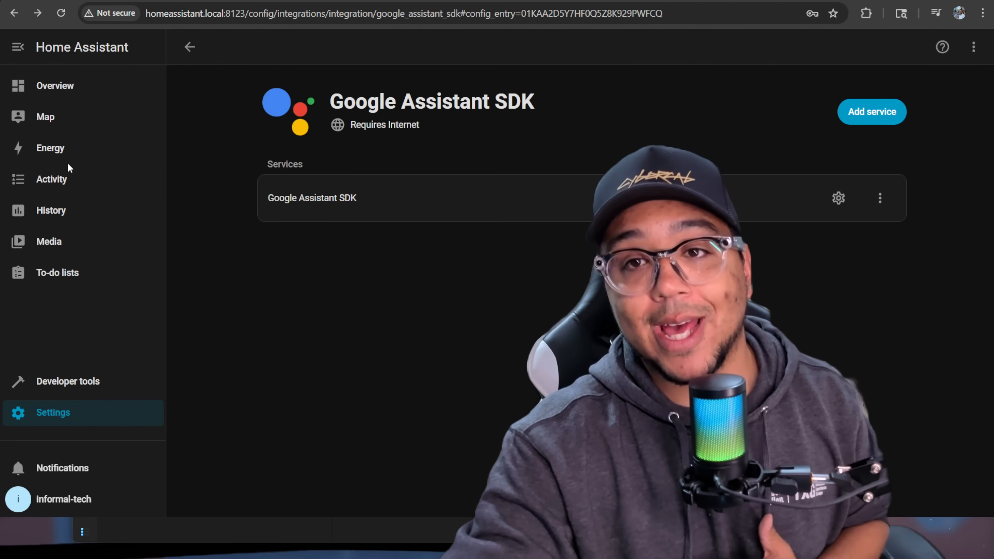
{"action": "left_click", "coordinate": [67, 180]}
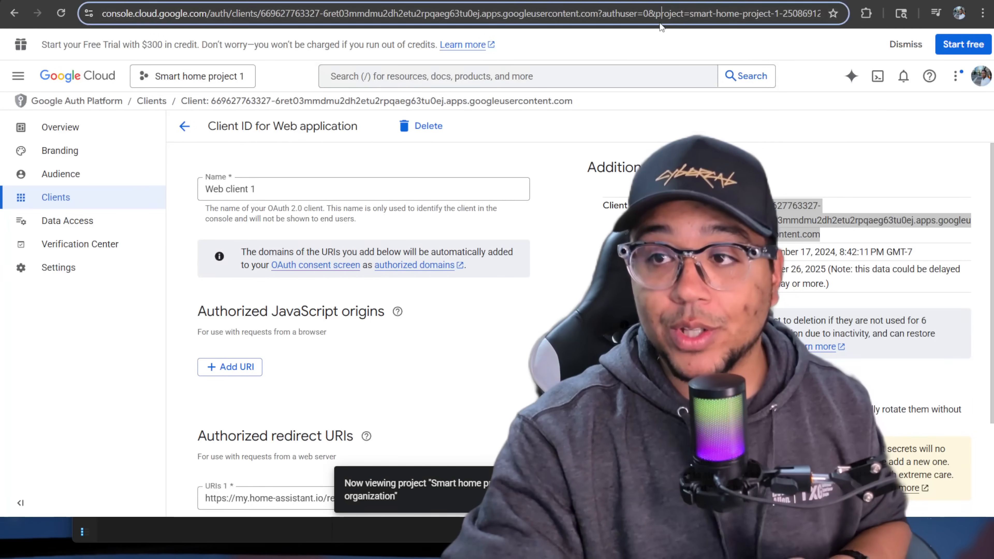
Switch to the HACS download guide and follow its link to add the Get HACS add-on repository to Home Assistant.
{"action": "left_click", "coordinate": [653, 21]}
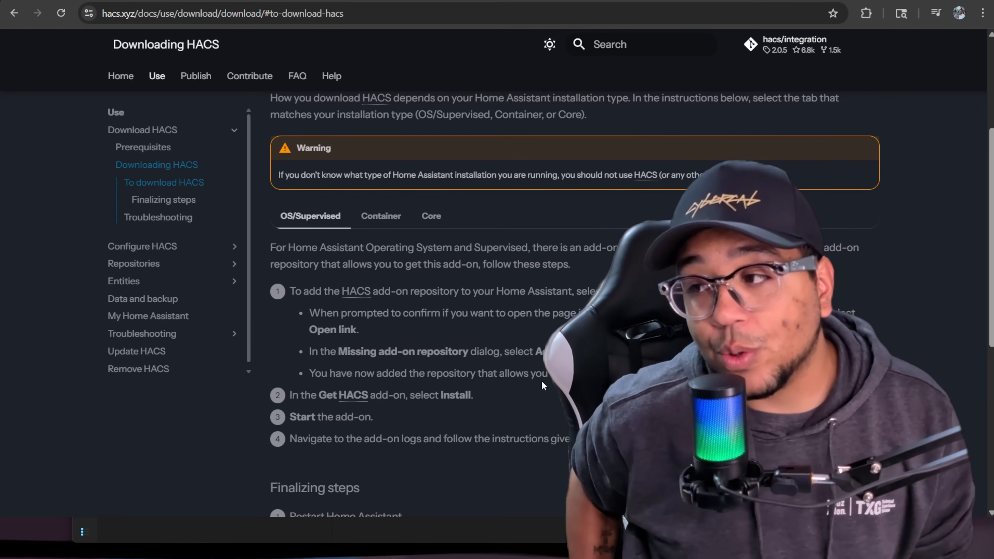
{"action": "scroll", "coordinate": [541, 381], "scroll_direction": "up", "scroll_amount": 3}
{"action": "scroll", "coordinate": [484, 380], "scroll_direction": "down", "scroll_amount": 2}
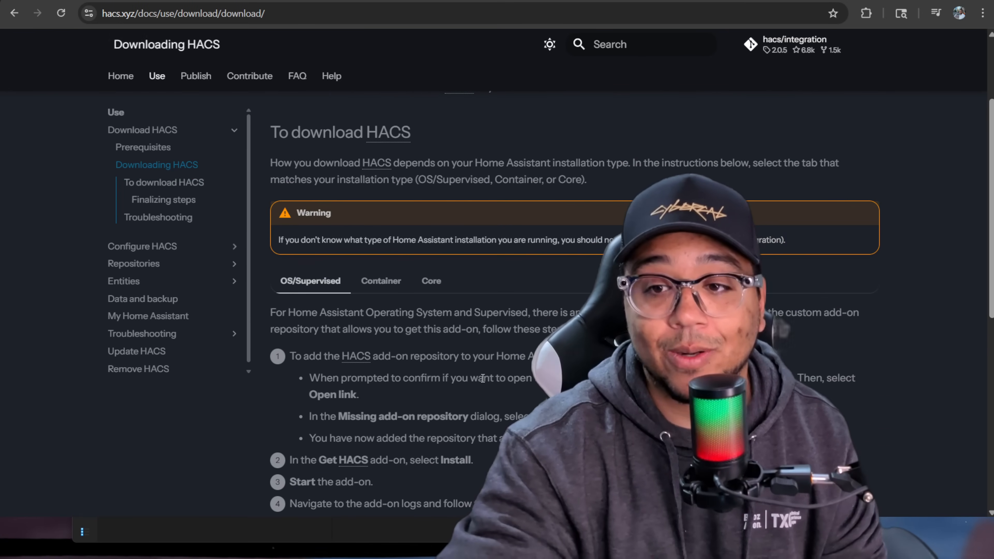
{"action": "scroll", "coordinate": [484, 381], "scroll_direction": "up", "scroll_amount": 3}
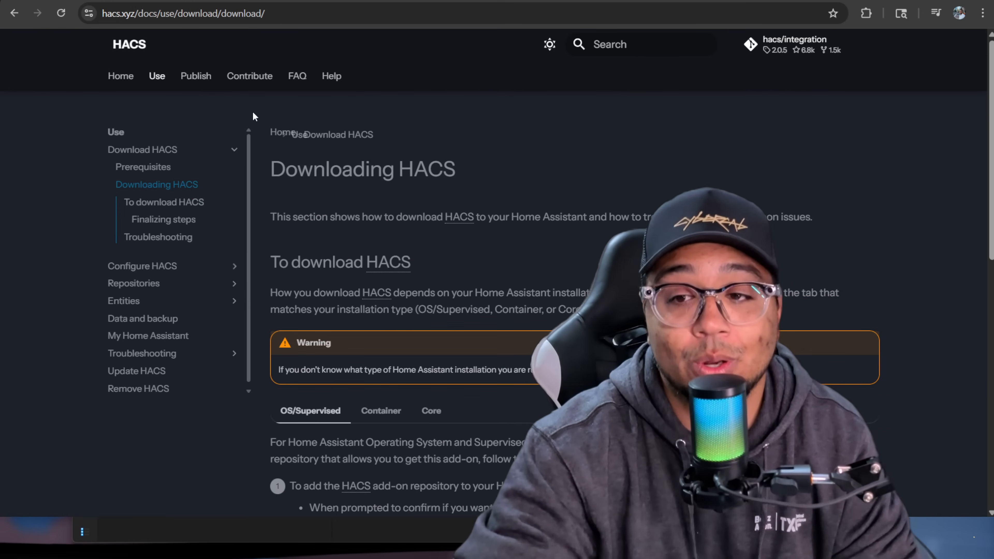
{"action": "scroll", "coordinate": [253, 113], "scroll_direction": "down", "scroll_amount": 2}
{"action": "left_click", "coordinate": [638, 160]}
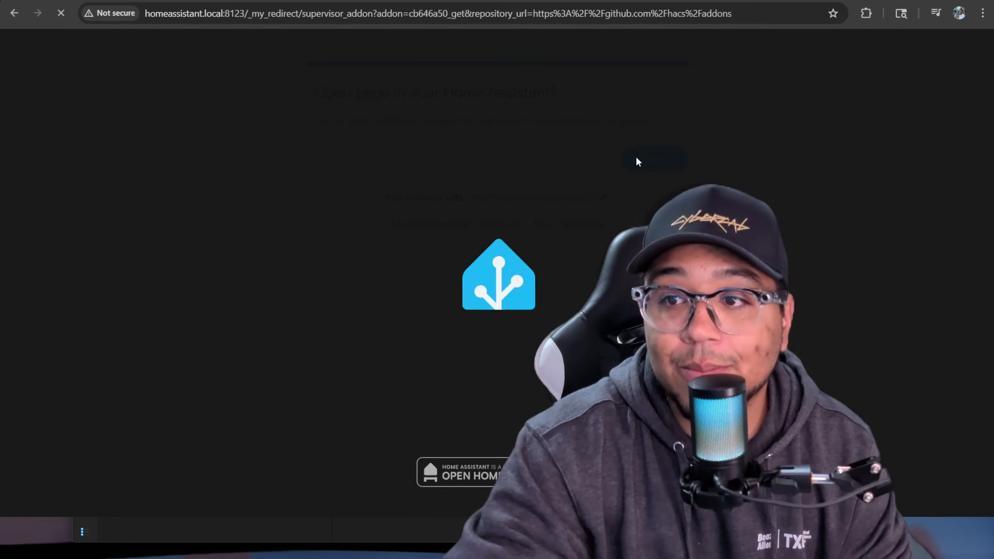
{"action": "left_click", "coordinate": [737, 330]}
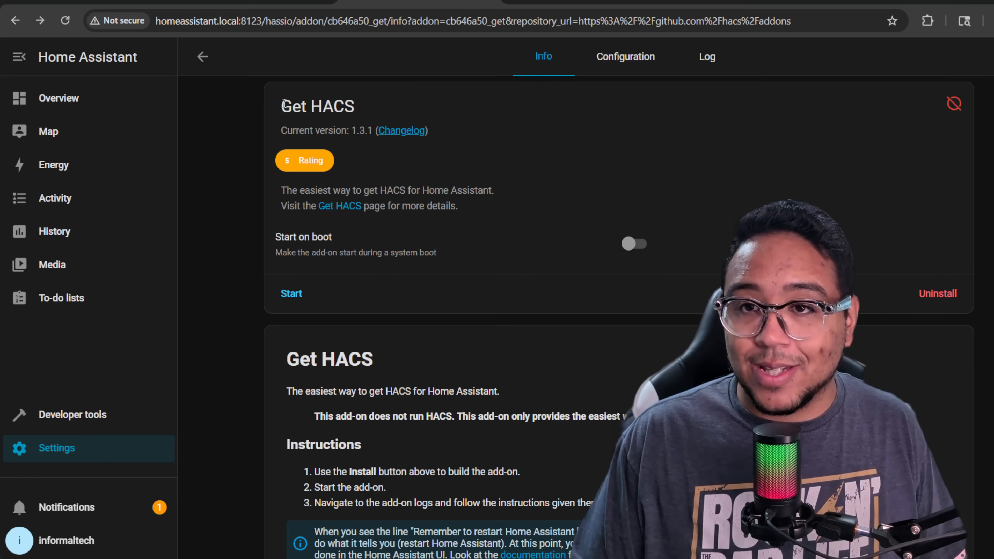
Start the Get HACS add-on and check its log for the remaining instructions.
{"action": "triple_click", "coordinate": [366, 104]}
{"action": "left_click", "coordinate": [366, 104]}
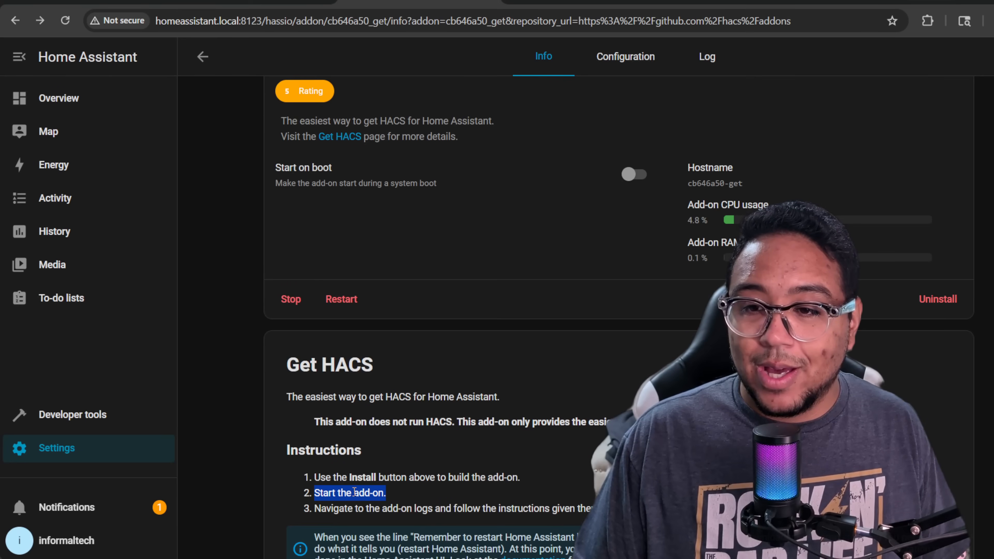
{"action": "triple_click", "coordinate": [423, 510]}
{"action": "scroll", "coordinate": [454, 509], "scroll_direction": "down", "scroll_amount": 2}
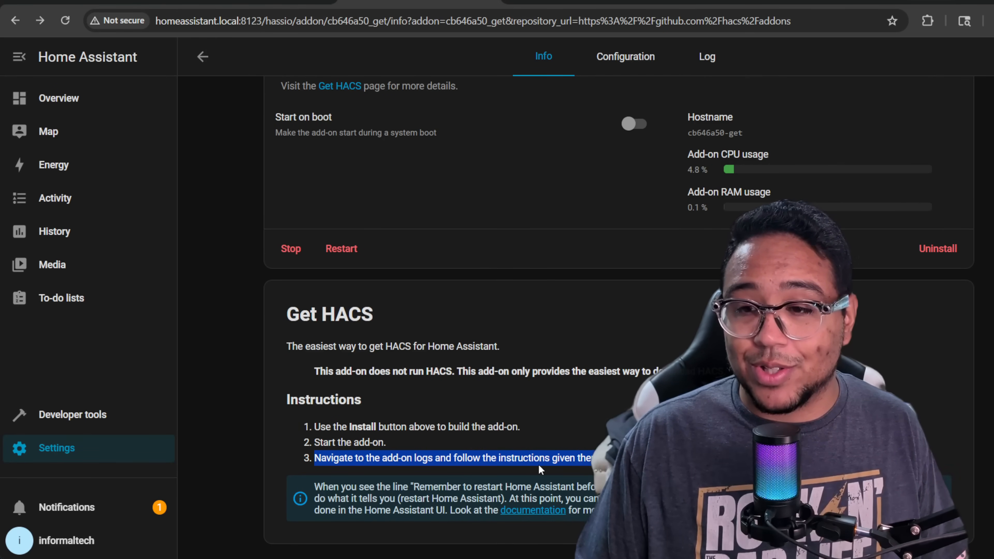
{"action": "scroll", "coordinate": [555, 462], "scroll_direction": "up", "scroll_amount": 3}
{"action": "left_click", "coordinate": [707, 56]}
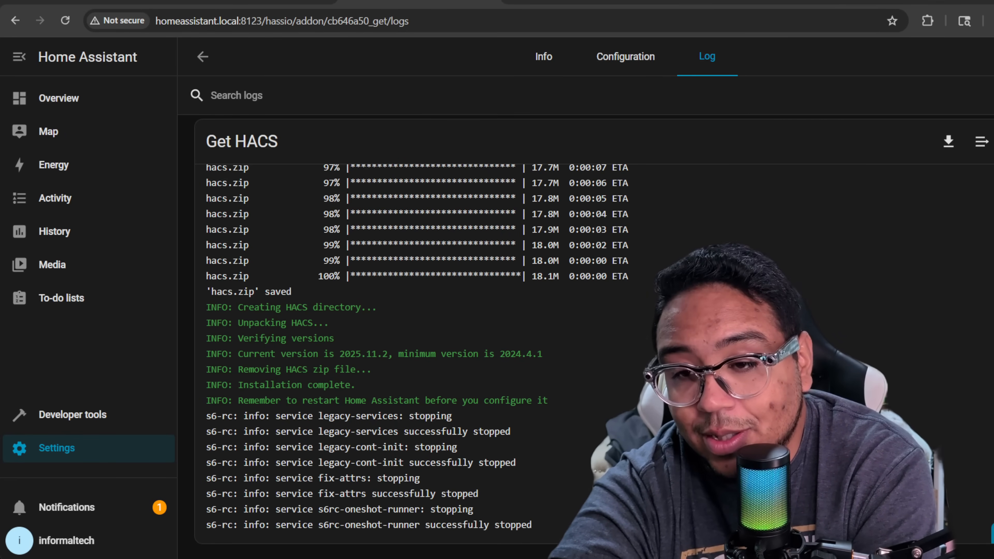
{"action": "triple_click", "coordinate": [263, 400]}
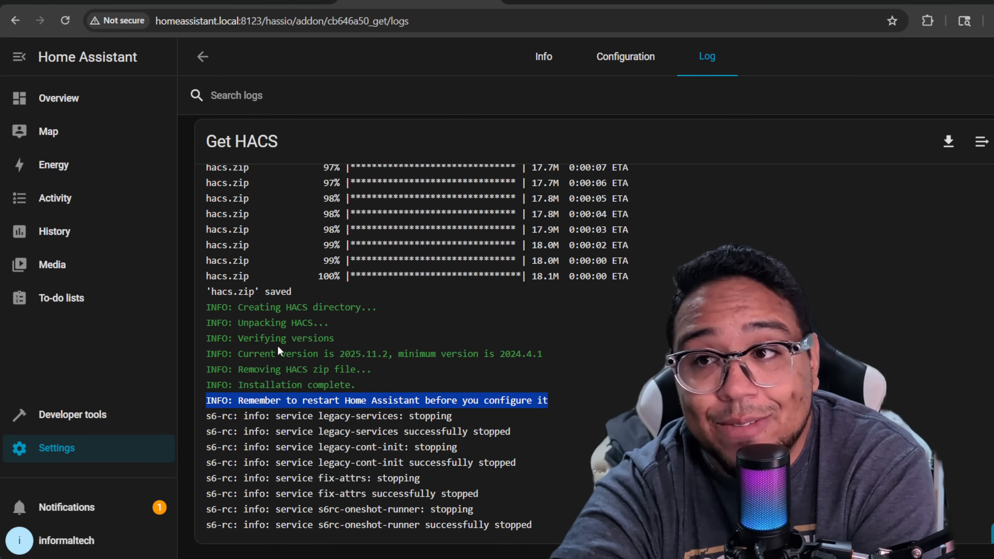
Leave the add-on log and restart Home Assistant from the developer tools, confirming the restart.
{"action": "left_click", "coordinate": [202, 70]}
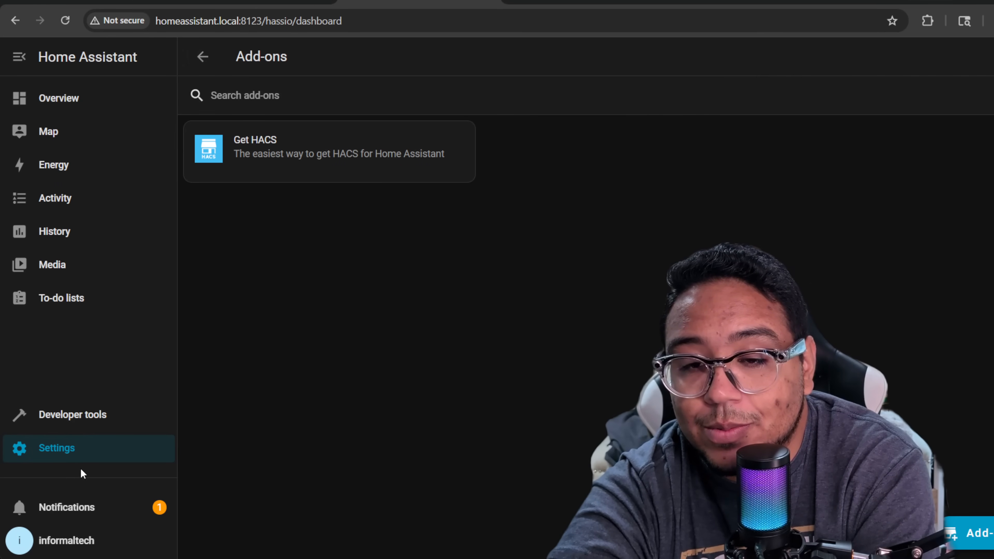
{"action": "left_click", "coordinate": [89, 424]}
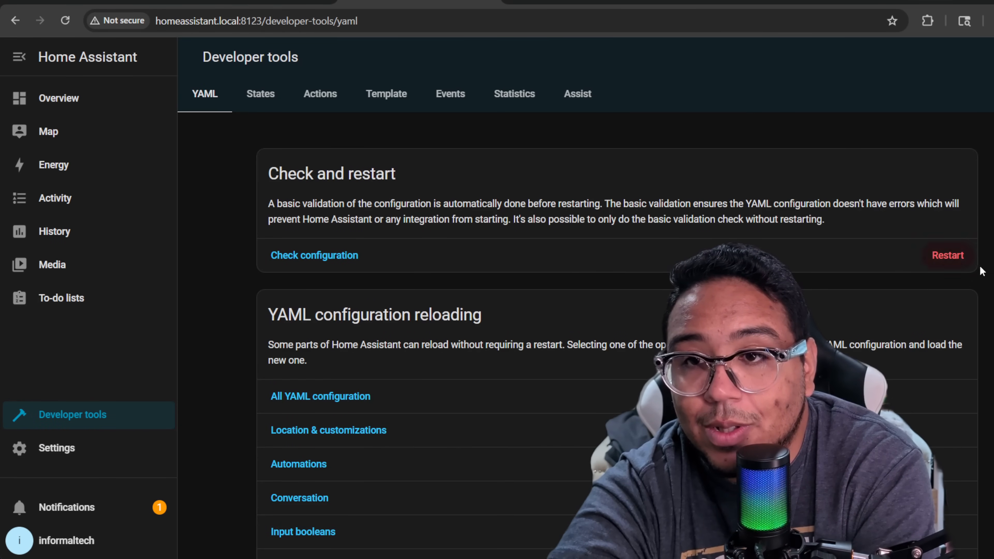
{"action": "left_click", "coordinate": [947, 255]}
{"action": "left_click", "coordinate": [542, 290]}
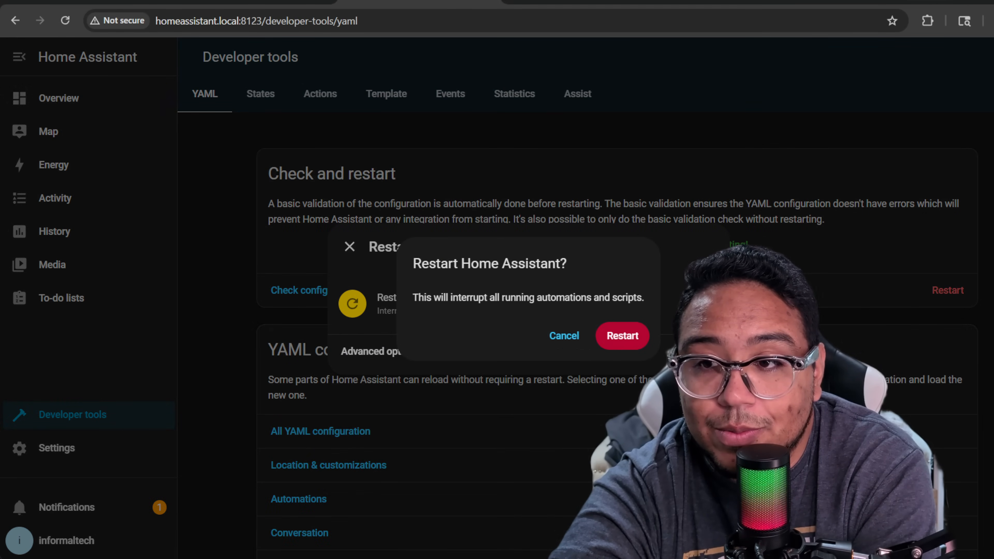
{"action": "left_click", "coordinate": [622, 336]}
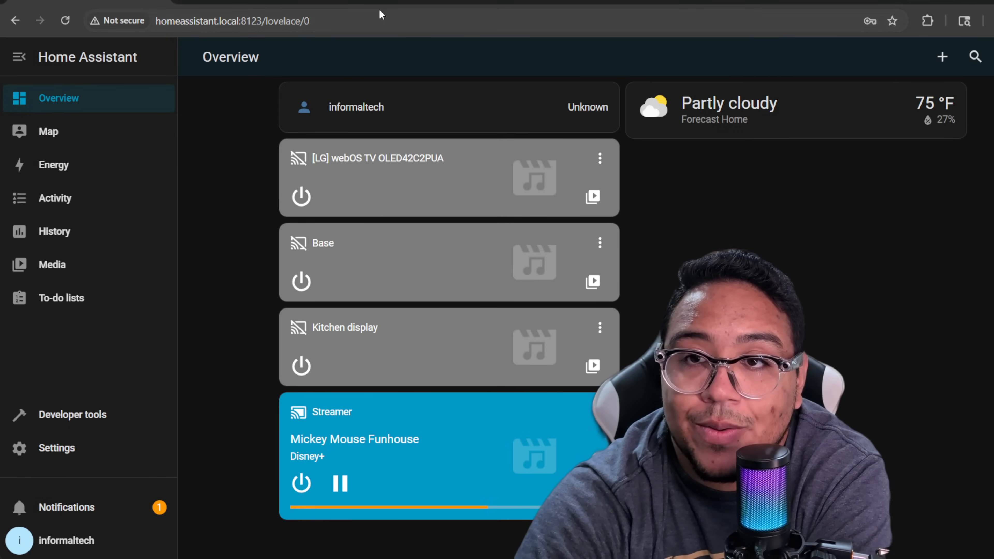
Open the devices and services settings and start adding a new integration, searching for "hacs" and choosing HACS.
{"action": "left_click", "coordinate": [39, 458]}
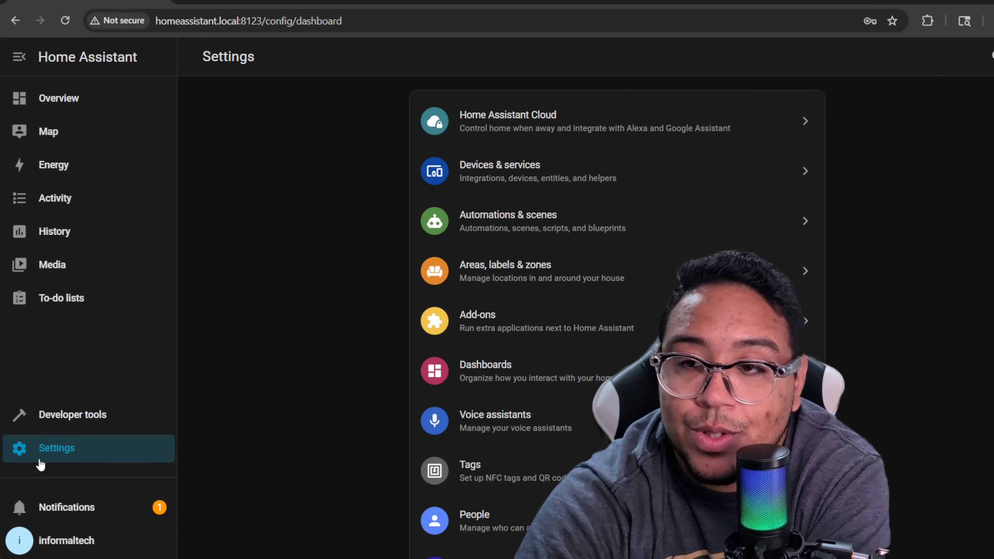
{"action": "scroll", "coordinate": [563, 463], "scroll_direction": "down", "scroll_amount": 3}
{"action": "scroll", "coordinate": [551, 461], "scroll_direction": "up", "scroll_amount": 2}
{"action": "scroll", "coordinate": [551, 462], "scroll_direction": "up", "scroll_amount": 1}
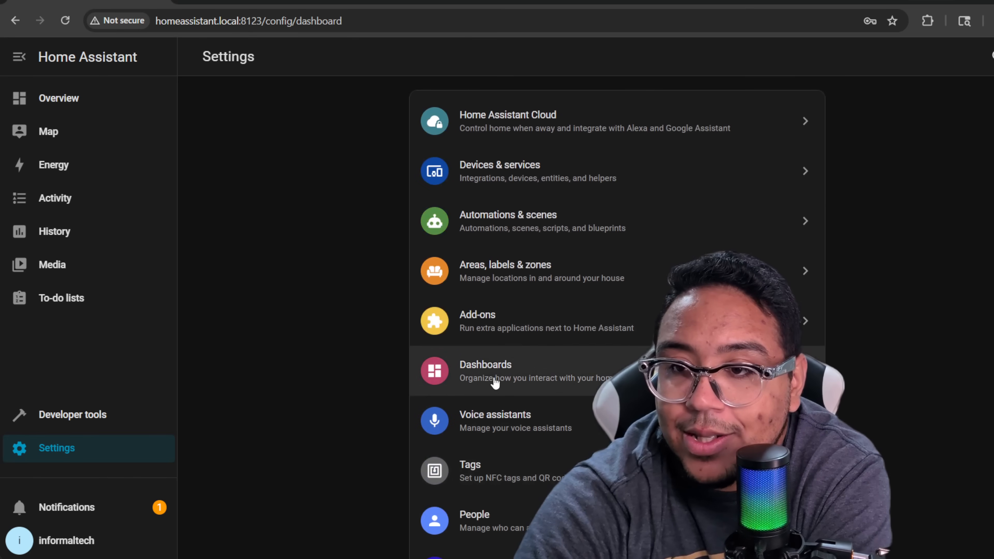
{"action": "left_click", "coordinate": [494, 184]}
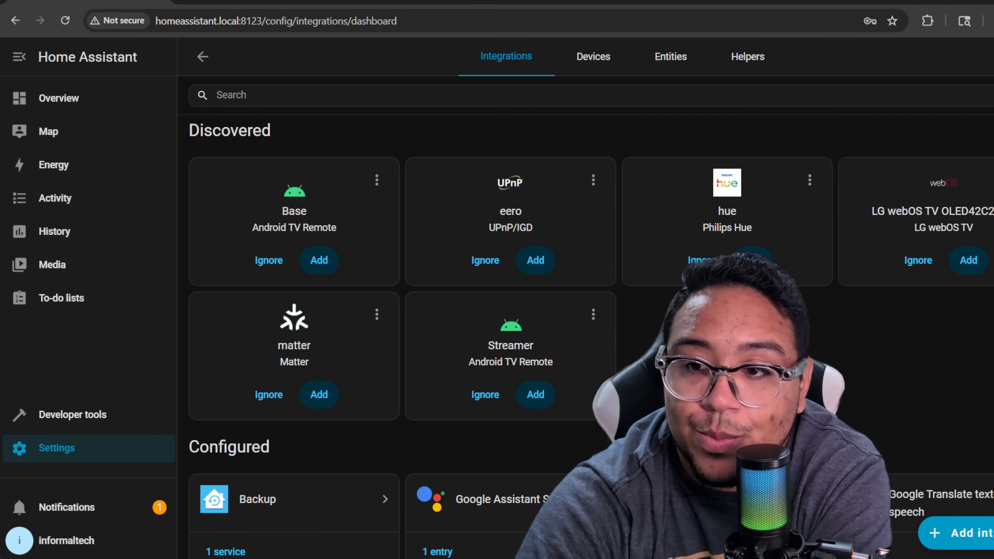
{"action": "left_click", "coordinate": [966, 533]}
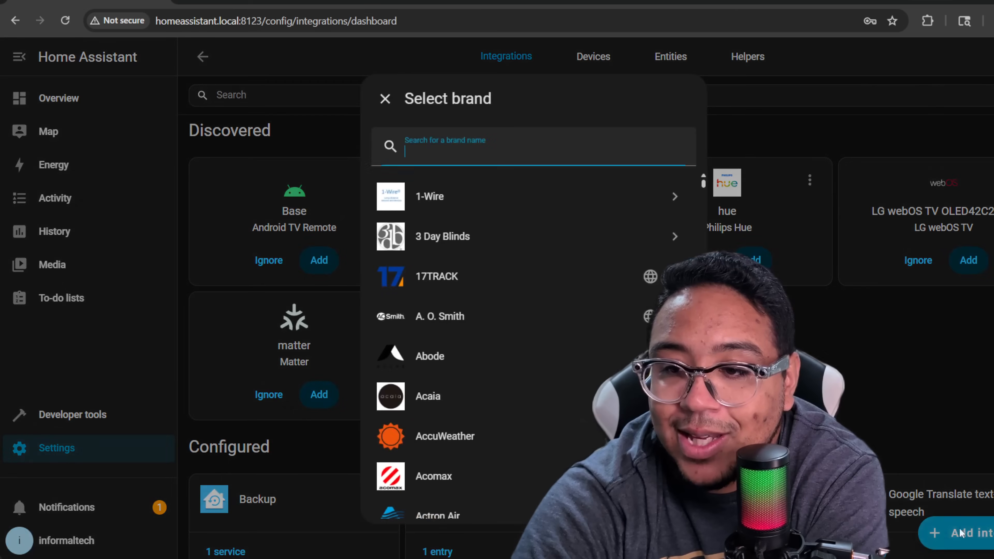
{"action": "left_click", "coordinate": [446, 168]}
{"action": "left_click", "coordinate": [461, 158]}
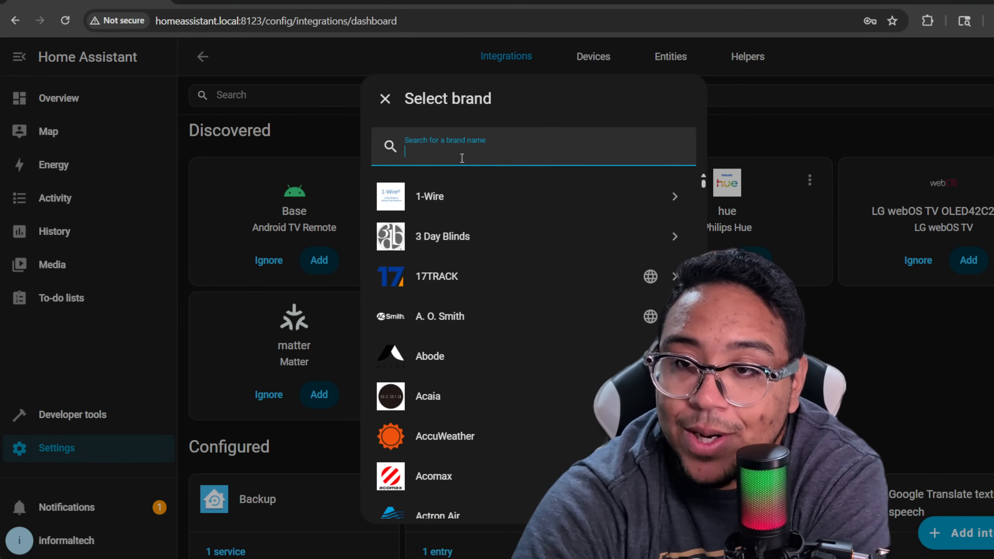
{"action": "type", "text": "hacs"}
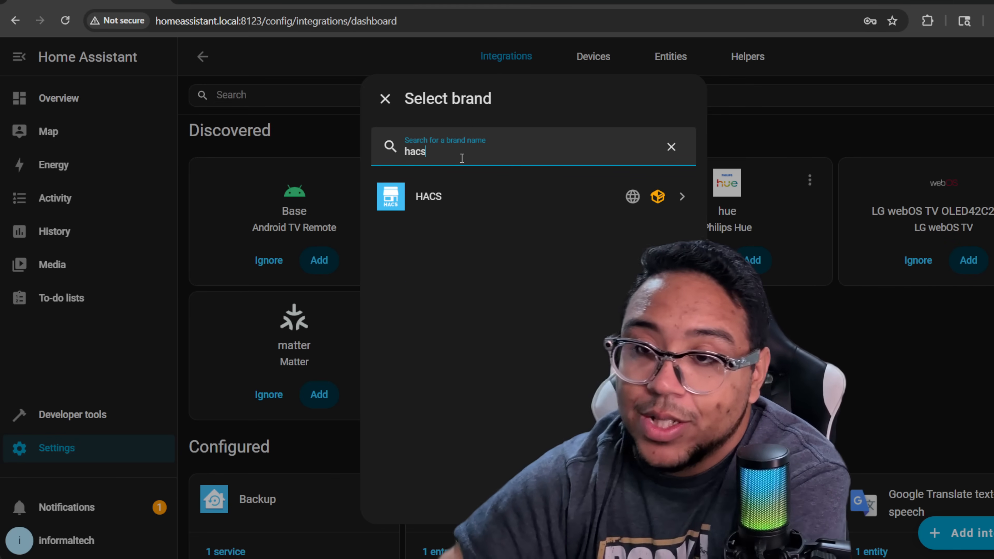
{"action": "left_click", "coordinate": [519, 181]}
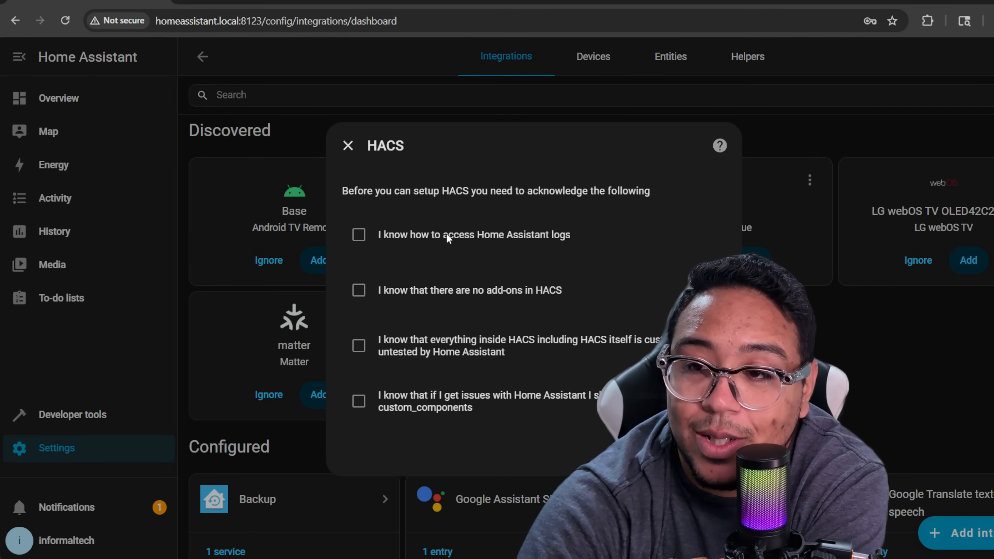
Acknowledge all four HACS statements about logs, add-ons, custom content and issues with Home Assistant.
{"action": "left_click", "coordinate": [437, 234]}
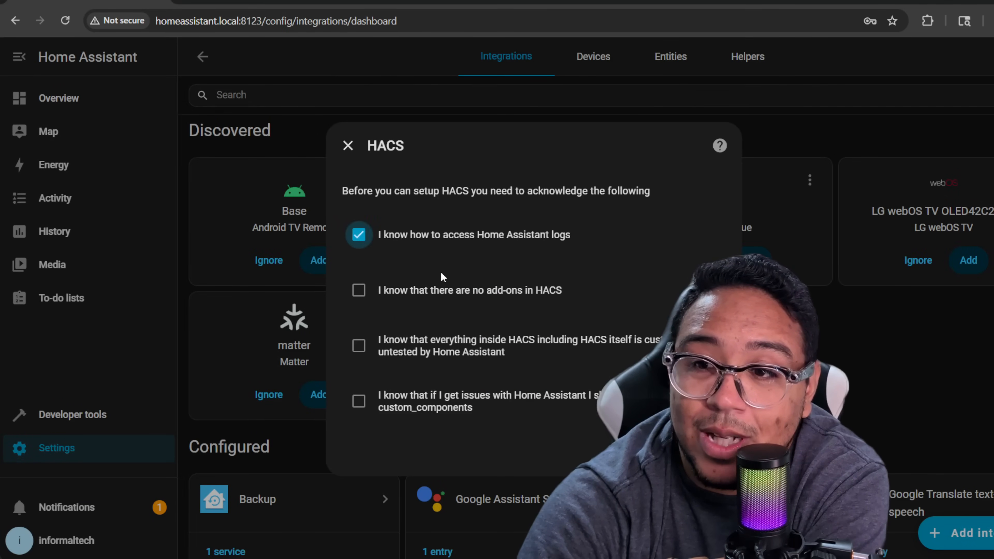
{"action": "left_click", "coordinate": [453, 297]}
{"action": "left_click", "coordinate": [488, 360]}
{"action": "left_click", "coordinate": [488, 378]}
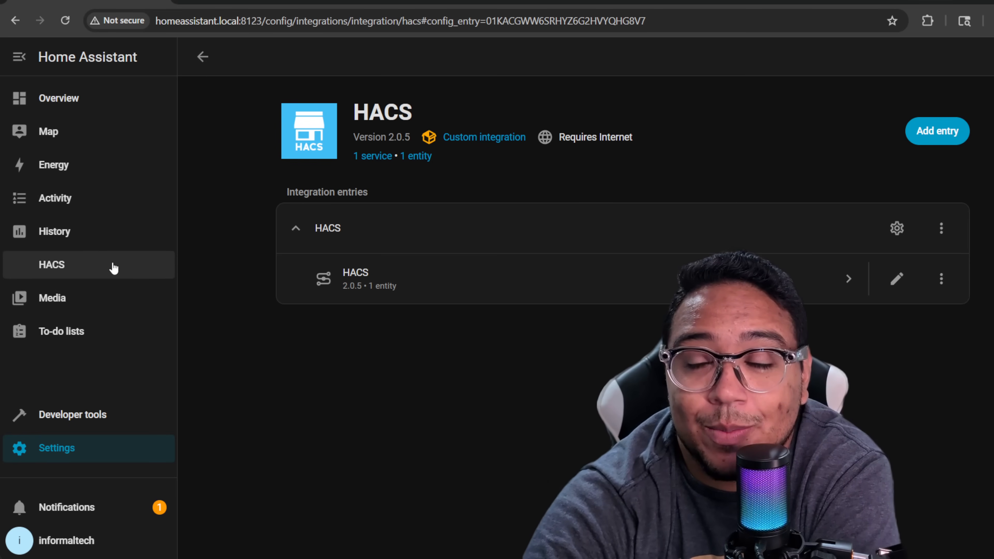
Browse the HACS community store and search it for "team" to find the Team Tracker repository.
{"action": "left_click", "coordinate": [82, 266]}
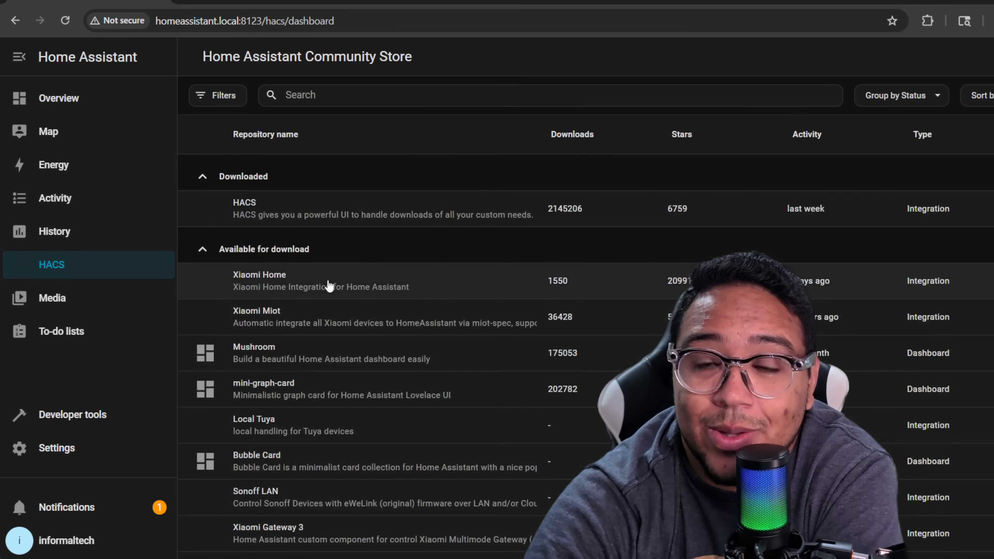
{"action": "scroll", "coordinate": [462, 302], "scroll_direction": "down", "scroll_amount": 12}
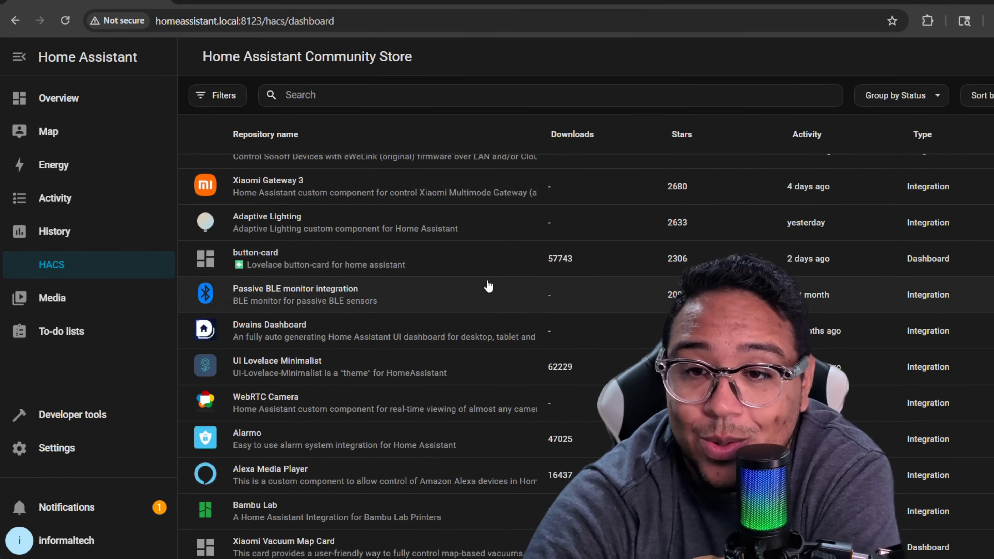
{"action": "scroll", "coordinate": [430, 324], "scroll_direction": "down", "scroll_amount": 16}
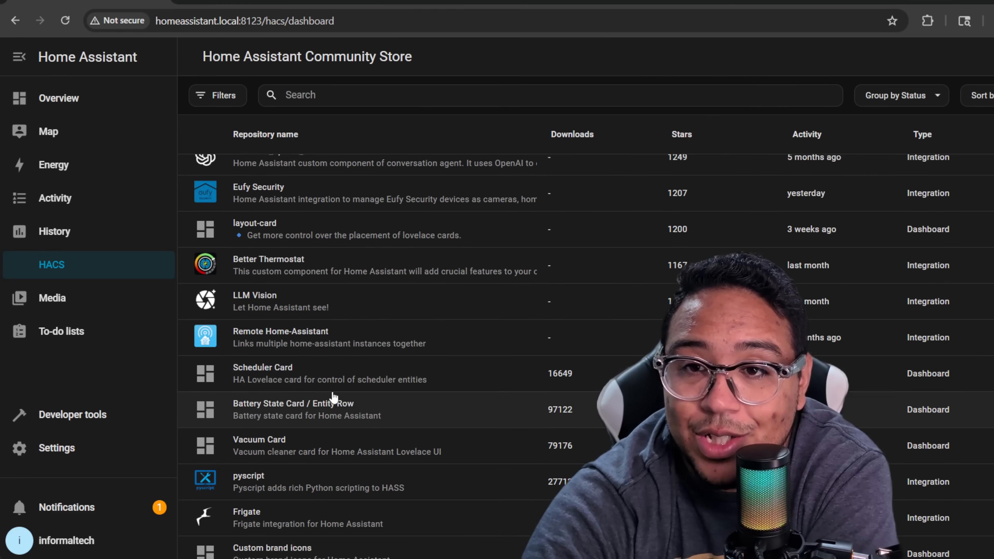
{"action": "scroll", "coordinate": [333, 394], "scroll_direction": "up", "scroll_amount": 5}
{"action": "scroll", "coordinate": [334, 394], "scroll_direction": "down", "scroll_amount": 12}
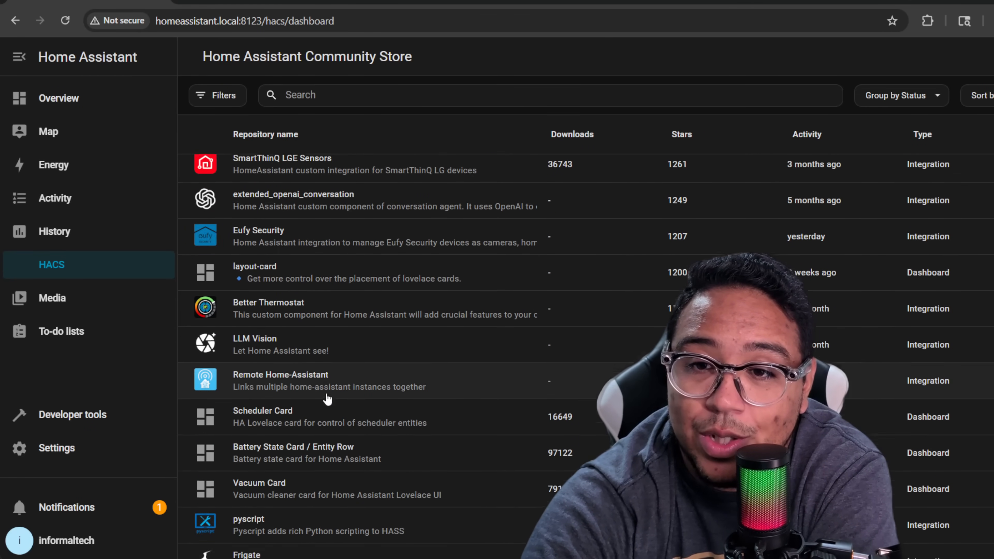
{"action": "scroll", "coordinate": [344, 377], "scroll_direction": "up", "scroll_amount": 20}
{"action": "left_click", "coordinate": [370, 96]}
{"action": "type", "text": "team"}
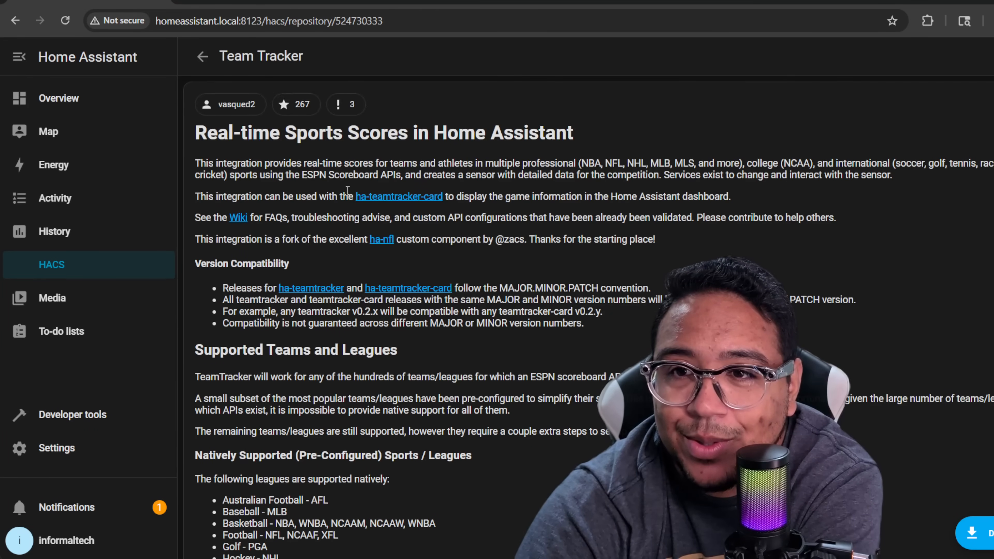
Download Team Tracker from its repository page and restart Home Assistant through the "Restart required" repair.
{"action": "scroll", "coordinate": [386, 231], "scroll_direction": "down", "scroll_amount": 9}
{"action": "left_click", "coordinate": [973, 527]}
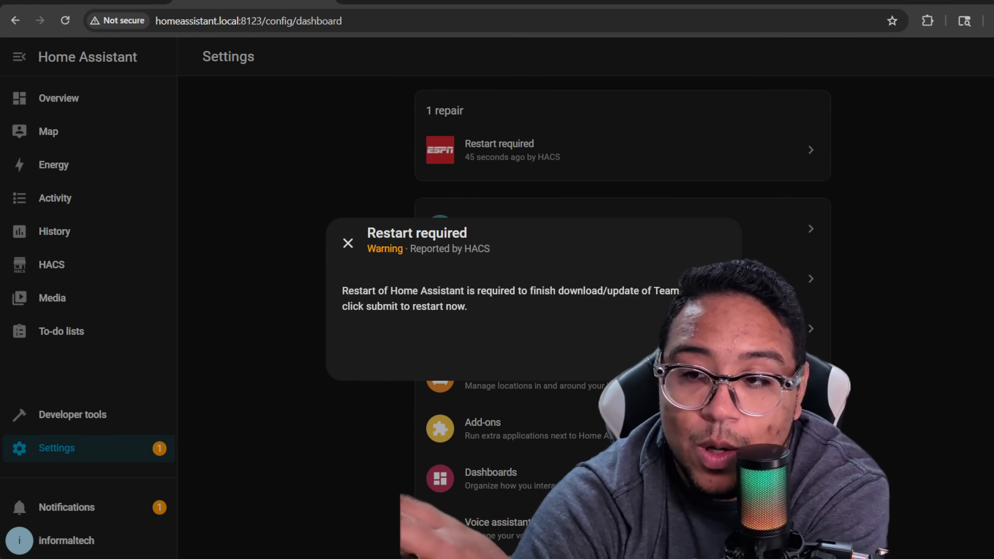
{"action": "left_click", "coordinate": [702, 356]}
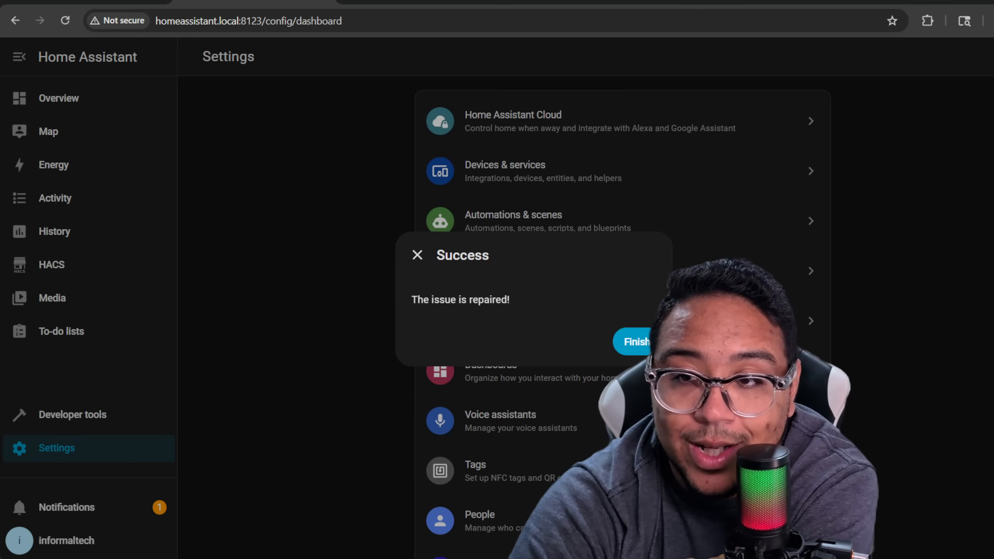
{"action": "left_click", "coordinate": [622, 343]}
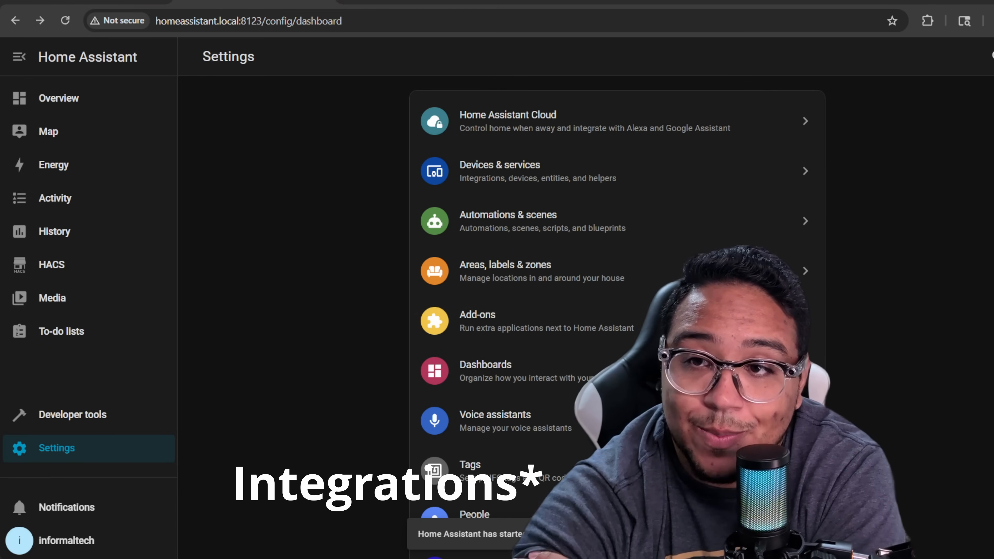
Start adding a new integration in the devices and services settings, searching for "tea" and choosing Team Tracker.
{"action": "left_click", "coordinate": [724, 155]}
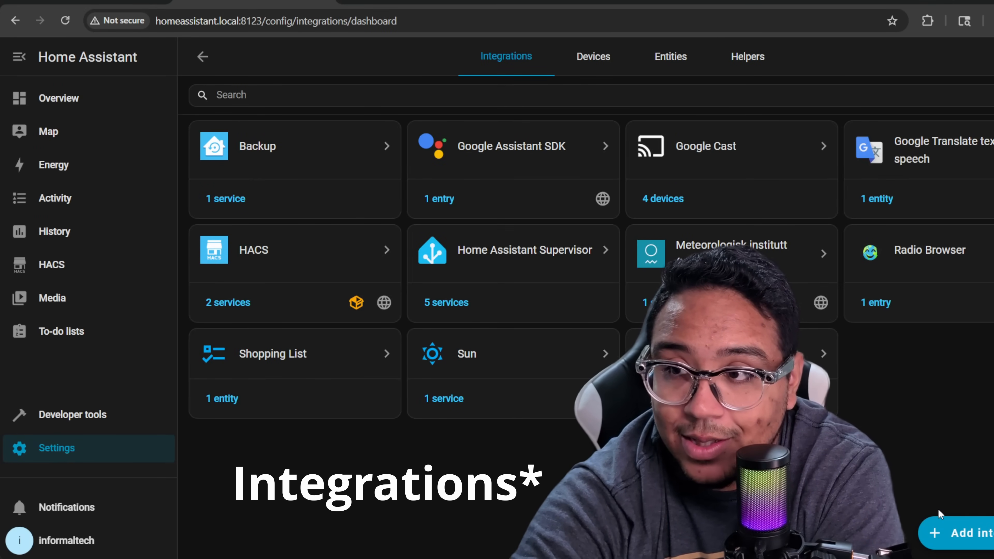
{"action": "left_click", "coordinate": [955, 532]}
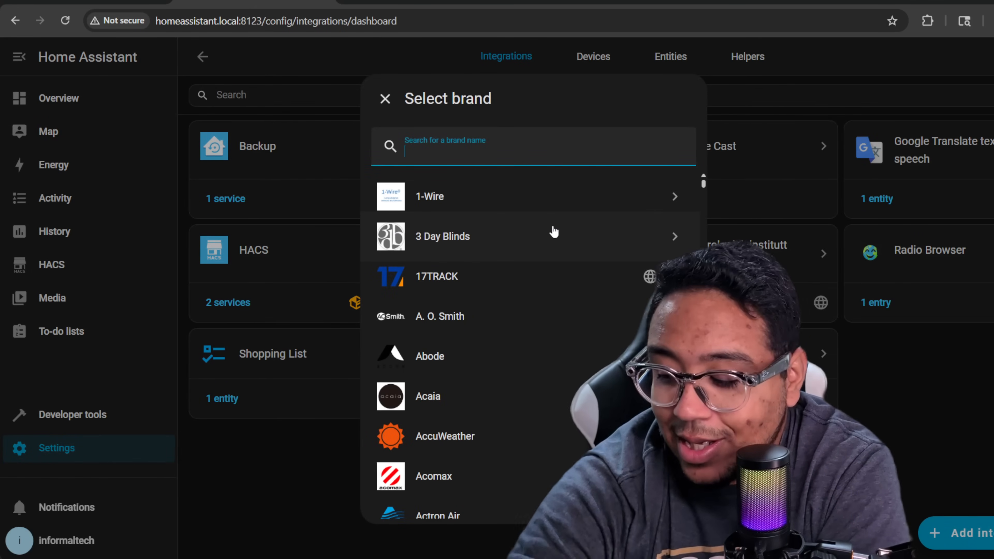
{"action": "type", "text": "tea"}
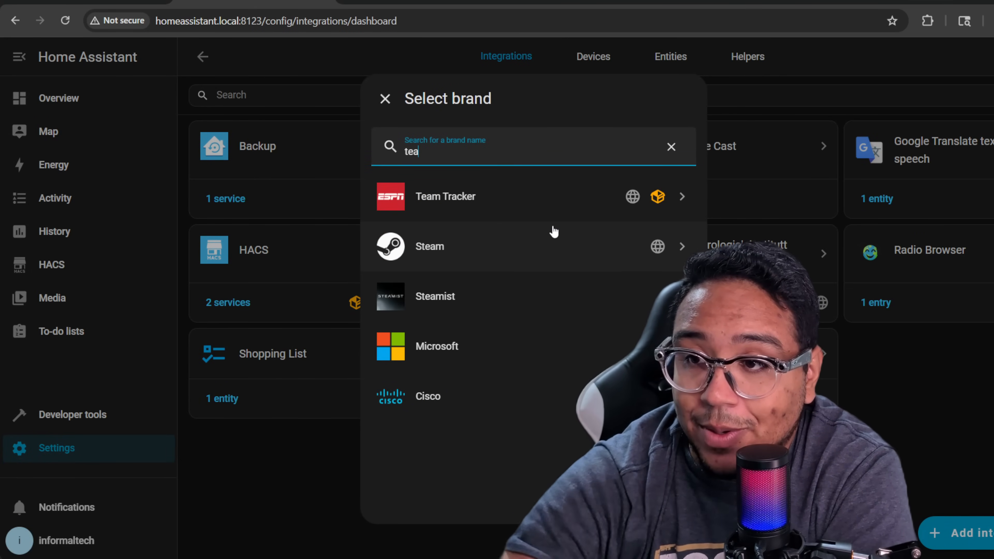
{"action": "left_click", "coordinate": [544, 195]}
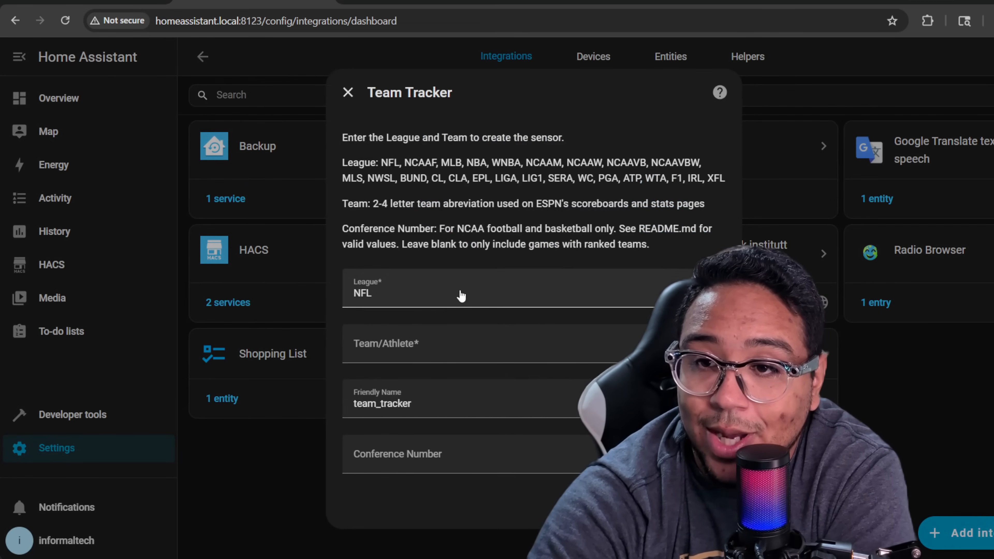
Configure the Team Tracker sensor with league NFL and team DEN, submit it and finish the setup.
{"action": "left_click", "coordinate": [428, 294]}
{"action": "scroll", "coordinate": [446, 443], "scroll_direction": "down", "scroll_amount": 5}
{"action": "scroll", "coordinate": [444, 411], "scroll_direction": "up", "scroll_amount": 10}
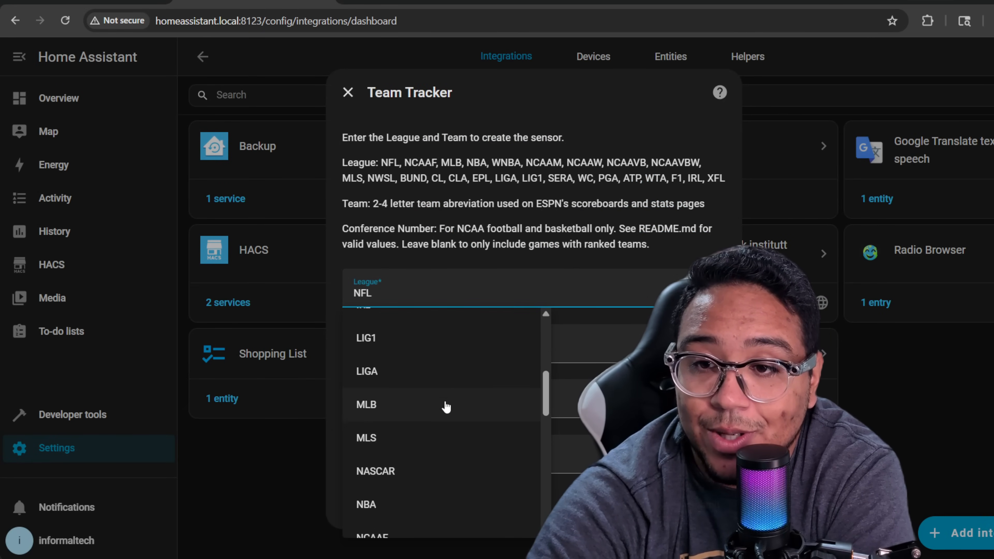
{"action": "left_click", "coordinate": [463, 251]}
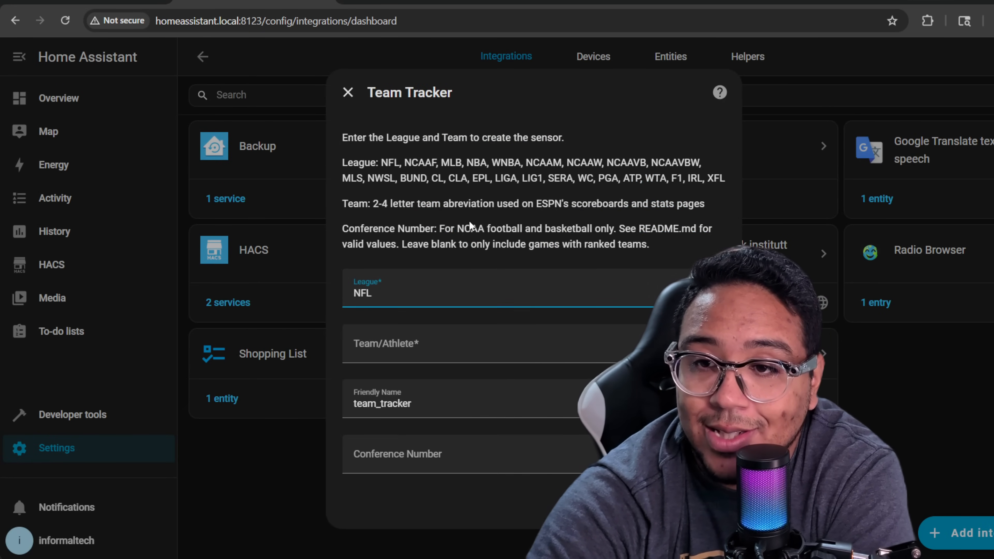
{"action": "left_click", "coordinate": [383, 354]}
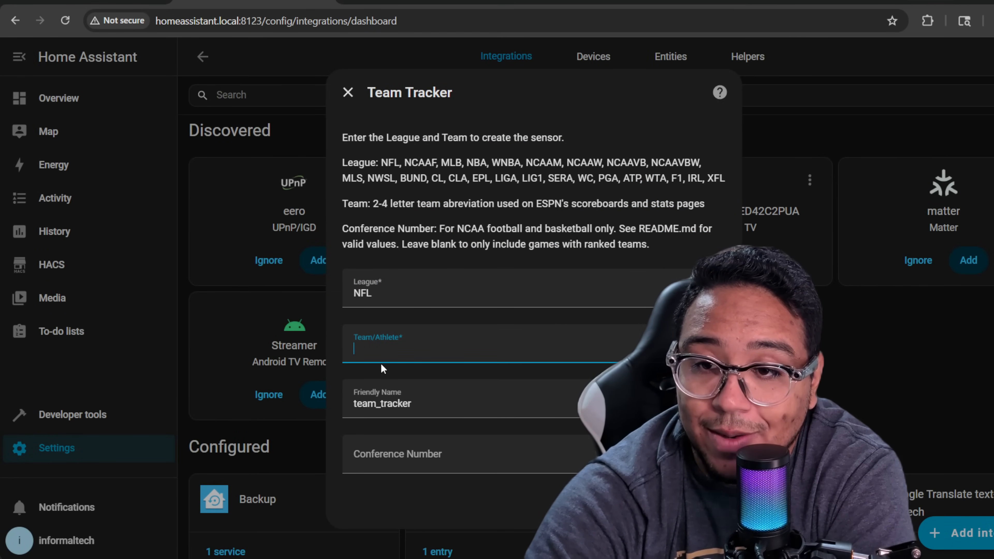
{"action": "type", "text": "DEN"}
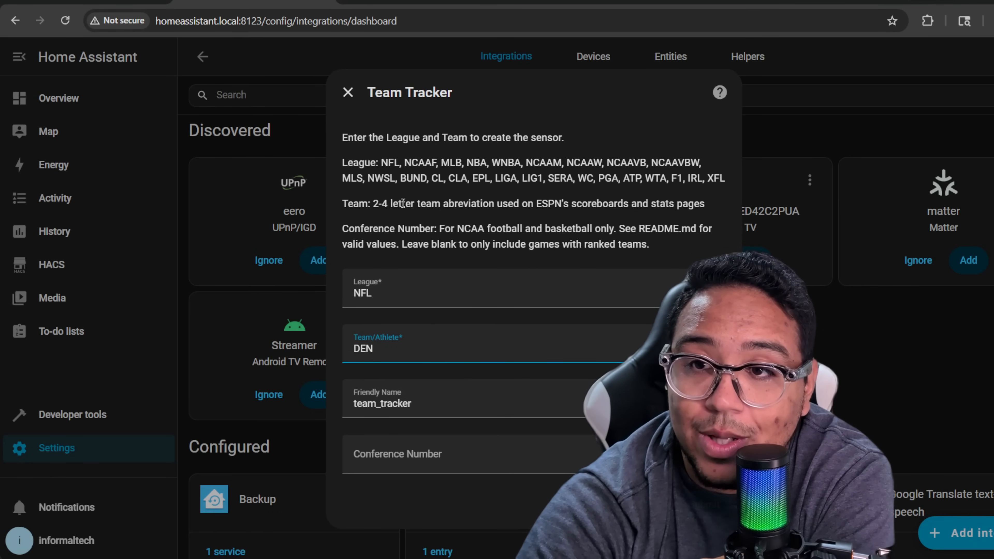
{"action": "left_click_drag", "start_coordinate": [368, 204], "coordinate": [711, 196]}
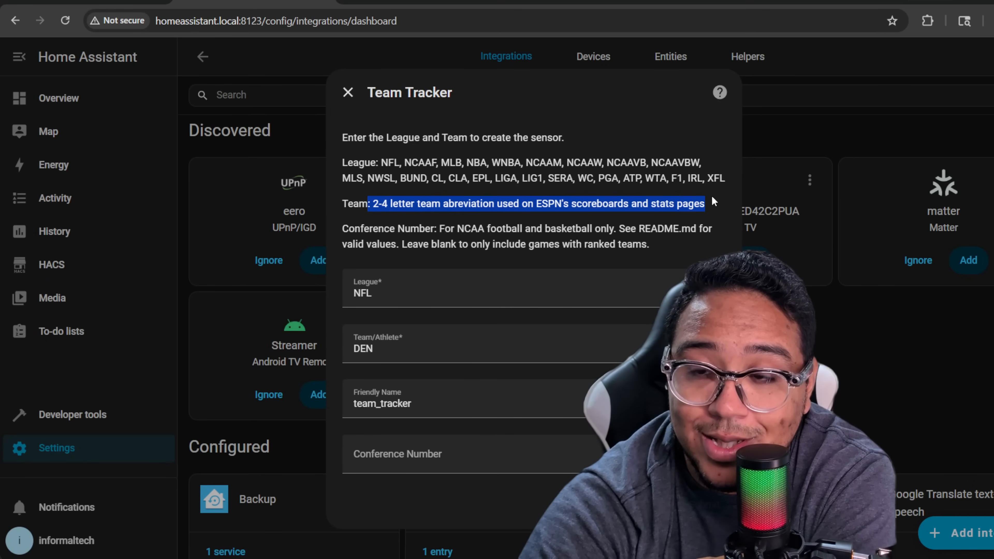
{"action": "left_click", "coordinate": [710, 199]}
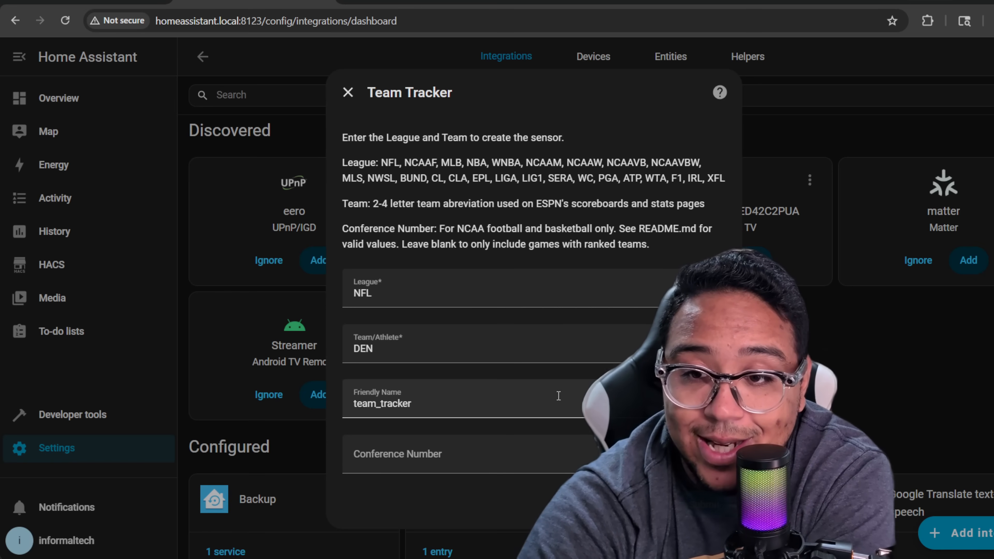
{"action": "left_click", "coordinate": [704, 505]}
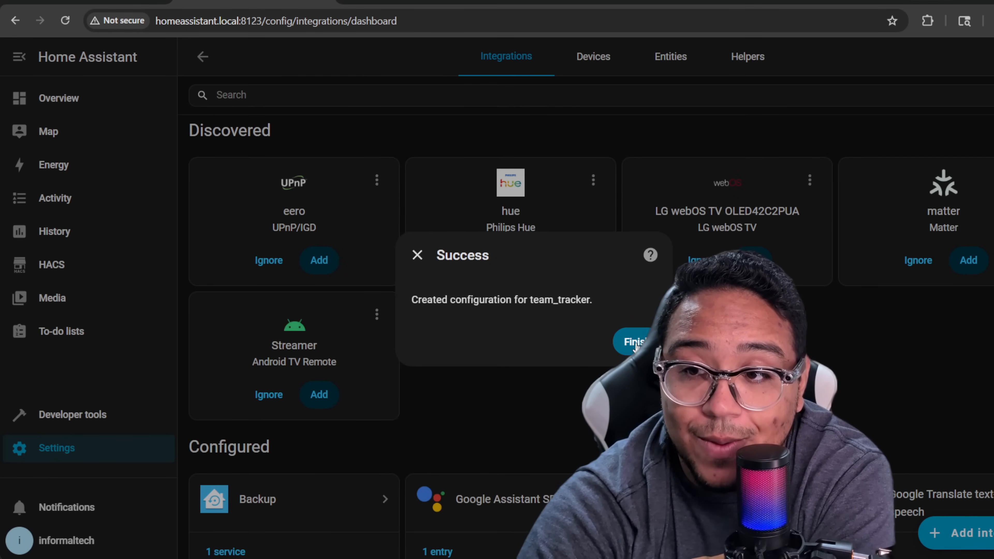
{"action": "left_click", "coordinate": [634, 342]}
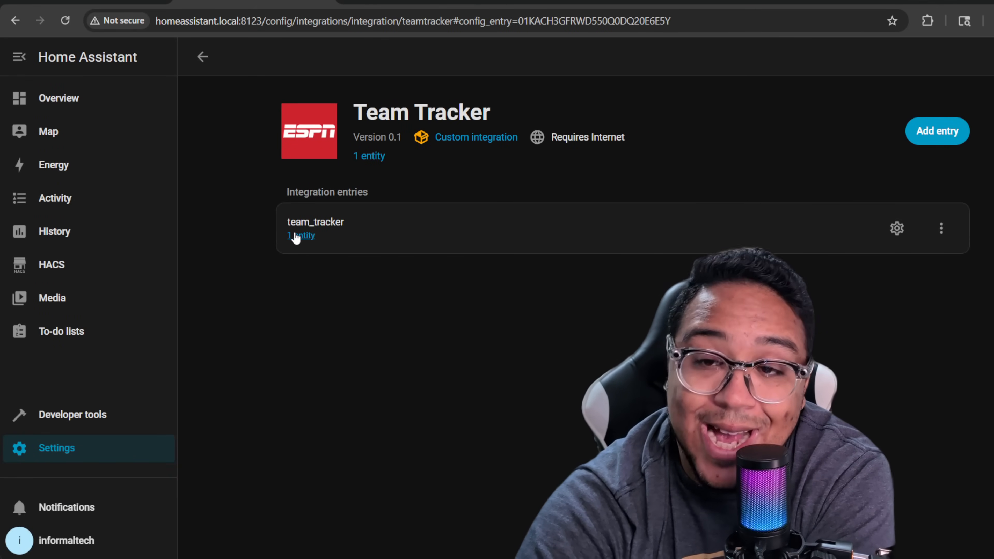
{"action": "double_click", "coordinate": [318, 220]}
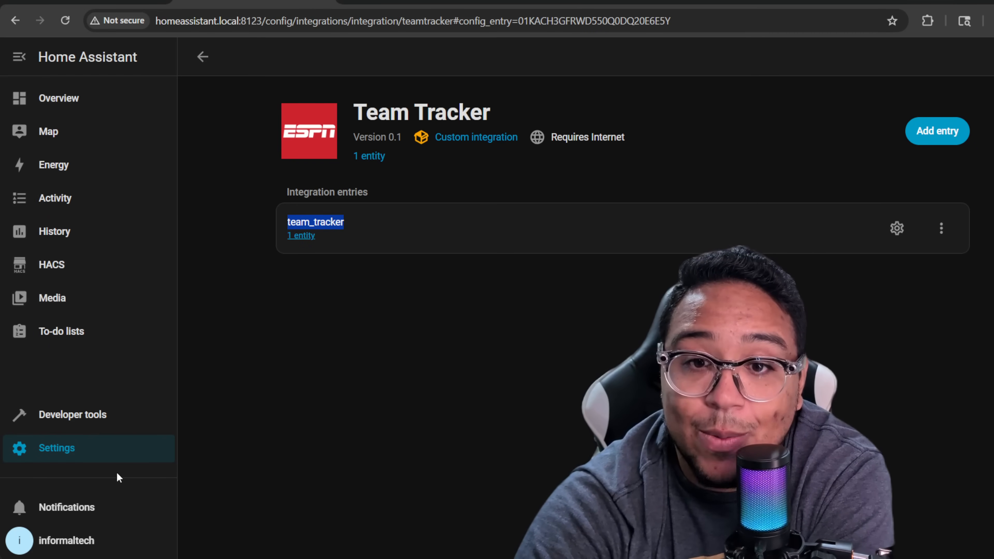
Create a new empty automation from scratch in the automations and scenes settings.
{"action": "left_click", "coordinate": [116, 450]}
{"action": "left_click", "coordinate": [539, 235]}
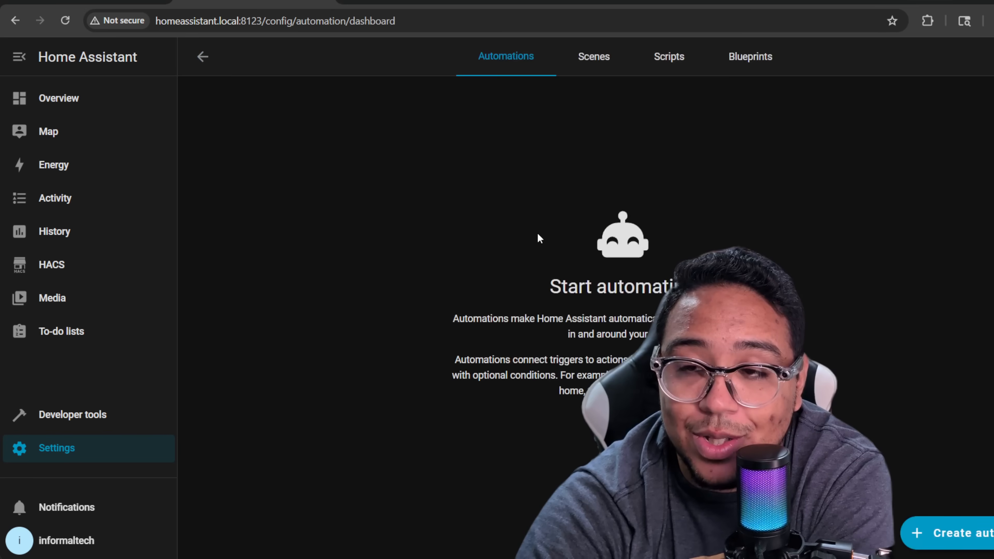
{"action": "left_click", "coordinate": [942, 532]}
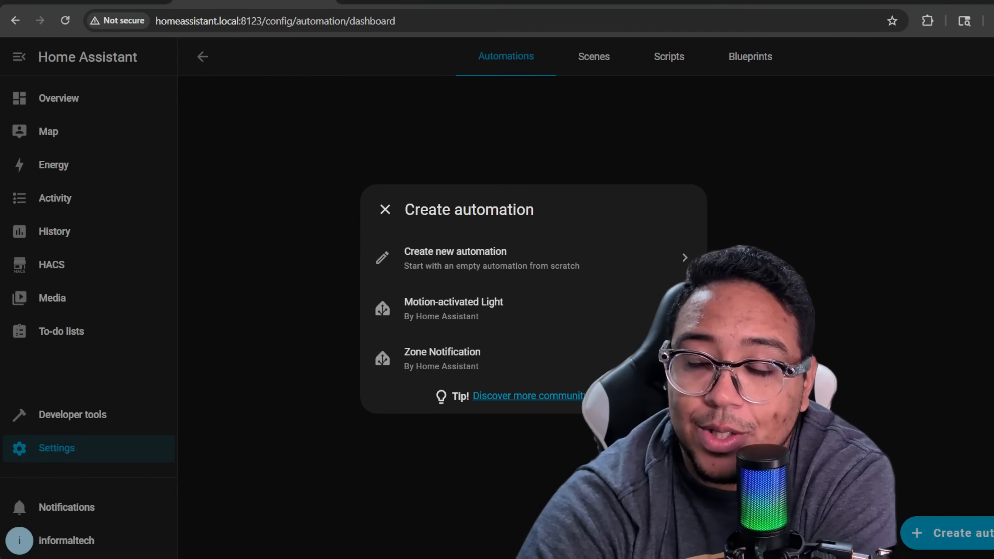
{"action": "left_click", "coordinate": [514, 270]}
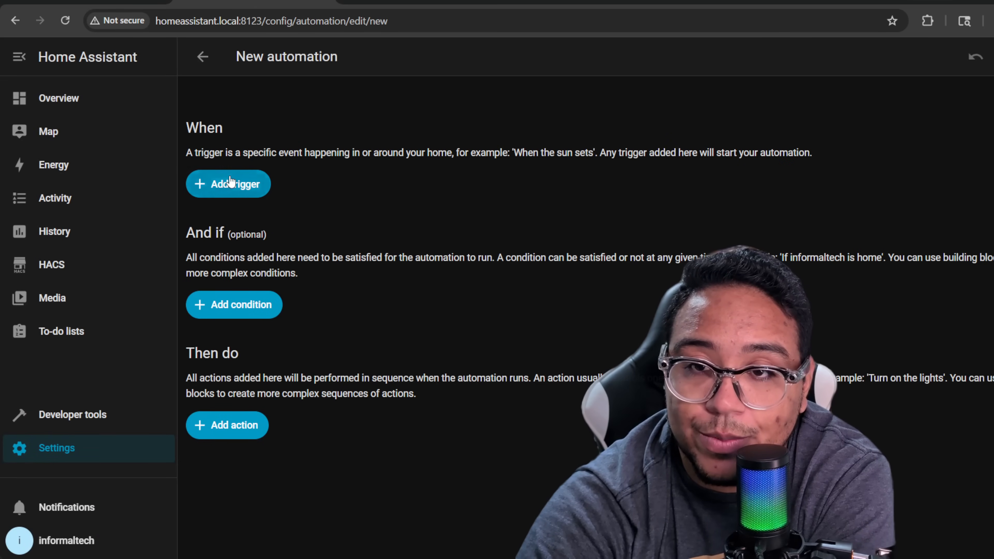
Add an entity State trigger to the new automation.
{"action": "left_click", "coordinate": [229, 184]}
{"action": "left_click", "coordinate": [320, 207]}
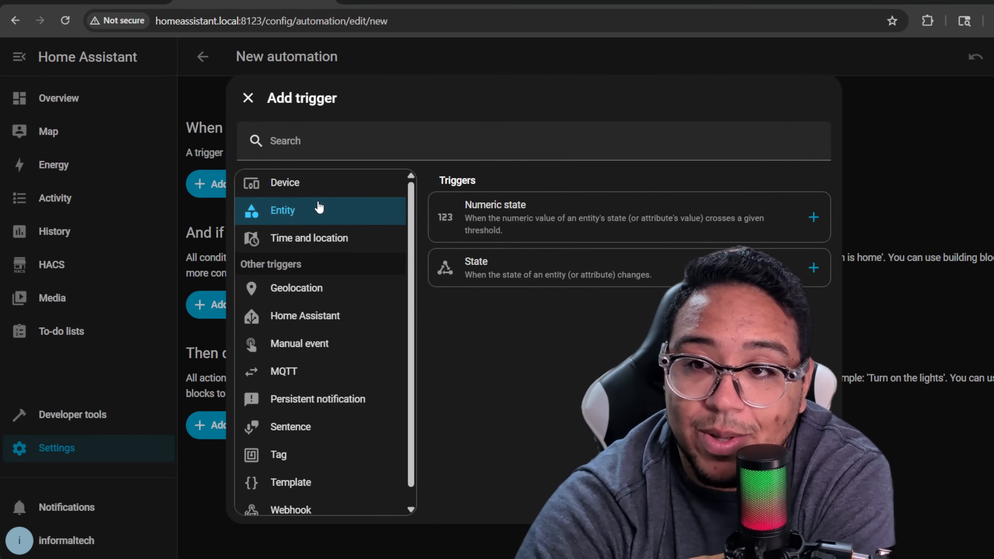
{"action": "left_click", "coordinate": [584, 266]}
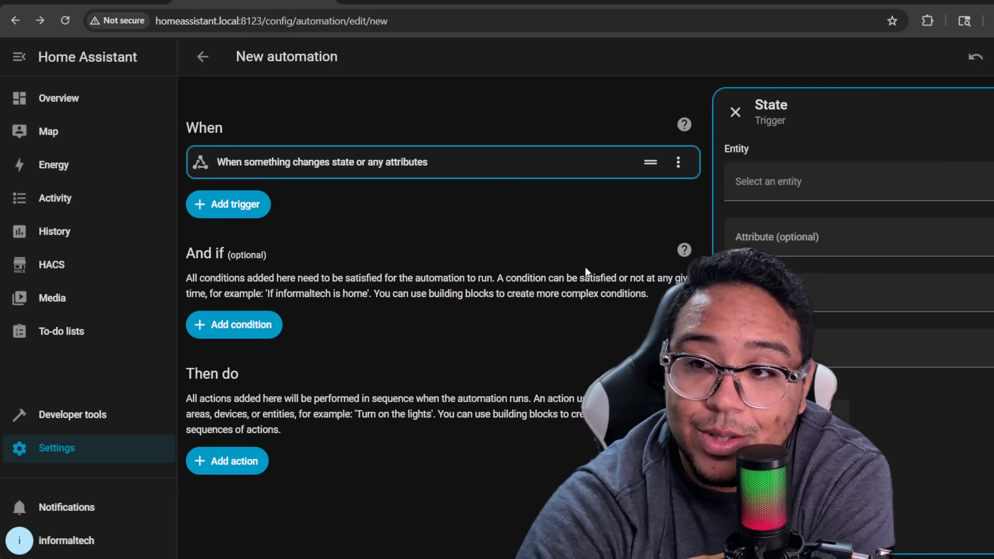
Set the State trigger's entity to team_tracker and its attribute to Team score.
{"action": "left_click", "coordinate": [939, 181]}
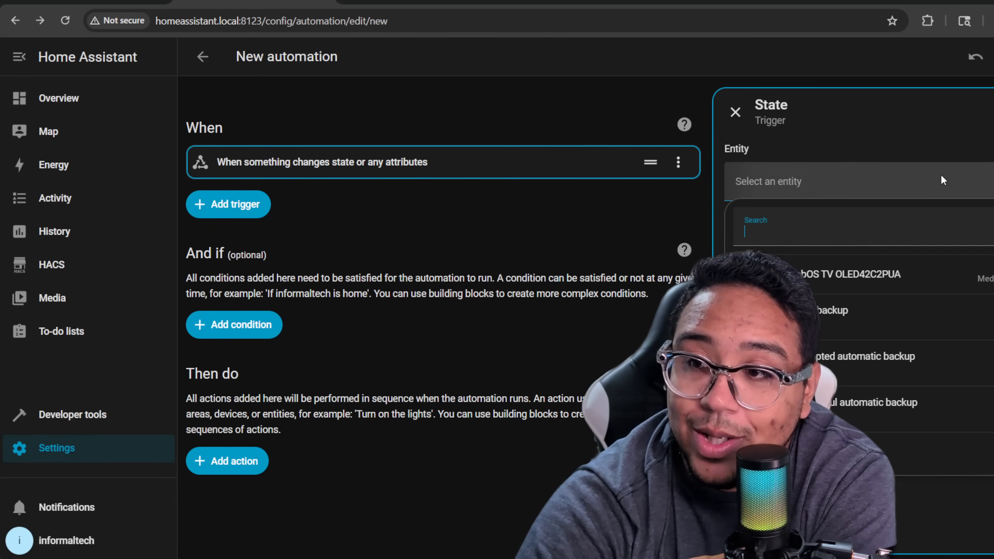
{"action": "type", "text": "tea"}
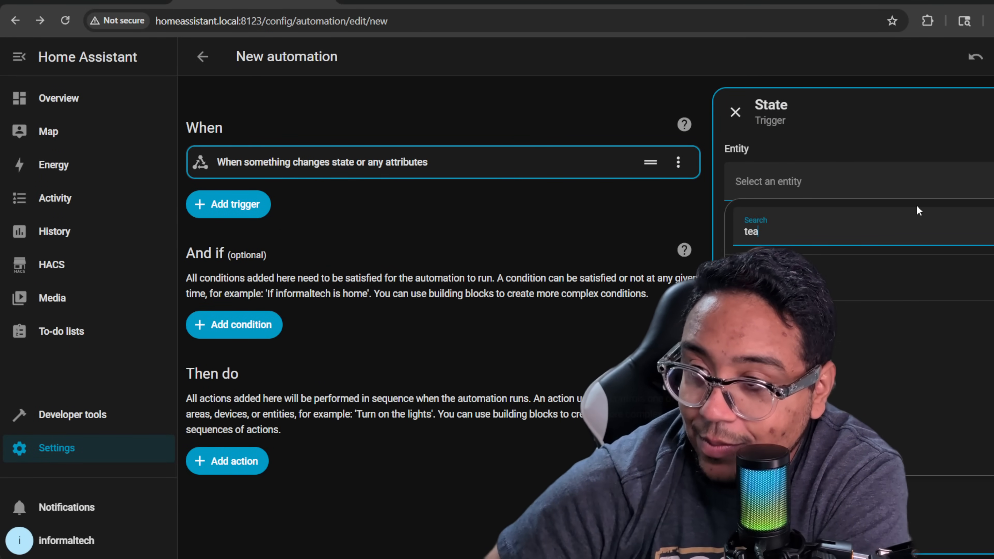
{"action": "left_click", "coordinate": [942, 312]}
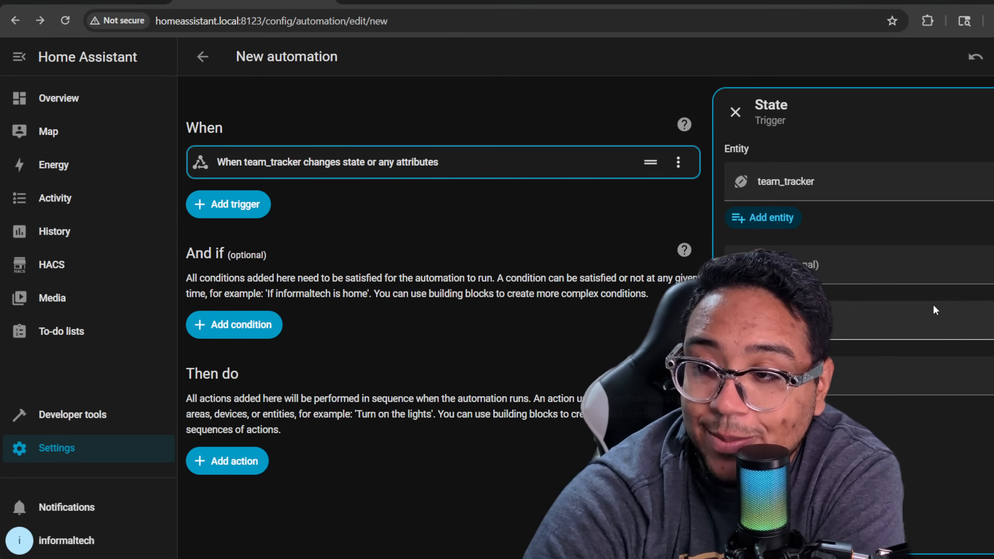
{"action": "left_click", "coordinate": [890, 275]}
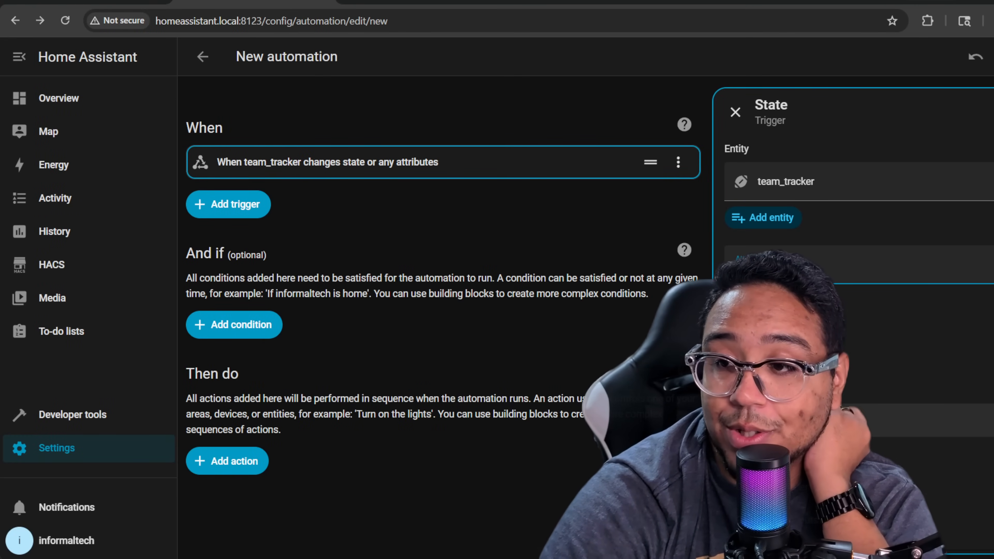
{"action": "scroll", "coordinate": [858, 430], "scroll_direction": "up", "scroll_amount": 1}
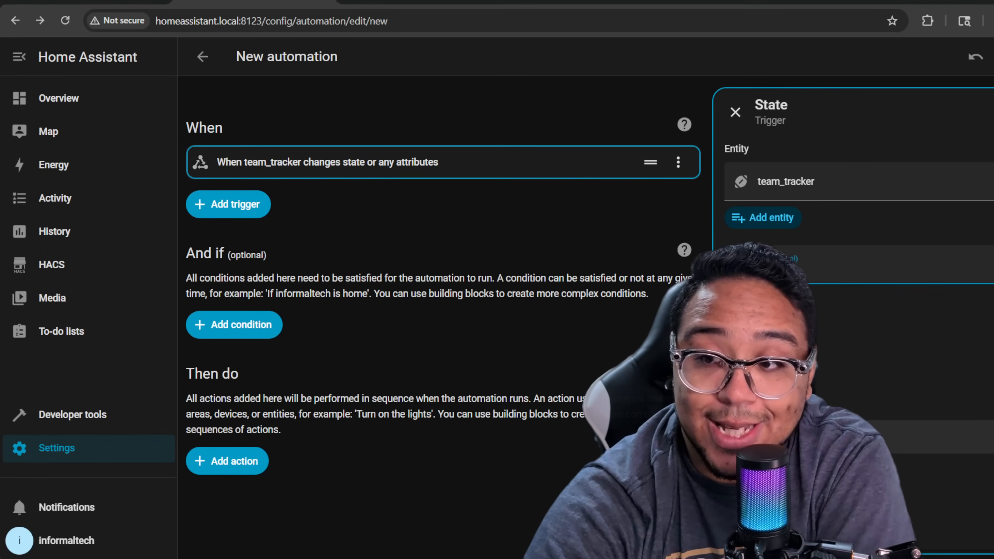
{"action": "left_click", "coordinate": [858, 403]}
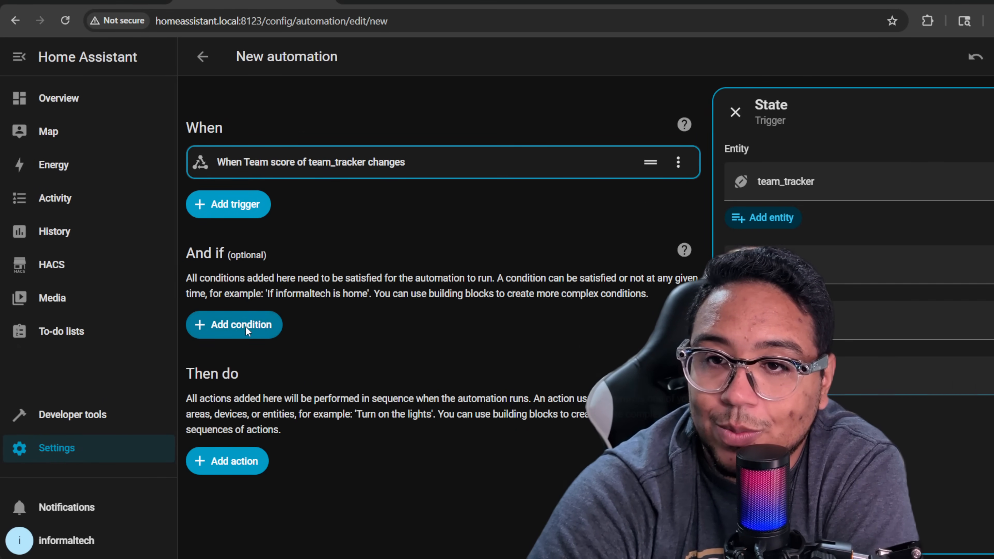
{"action": "left_click", "coordinate": [234, 324]}
{"action": "left_click", "coordinate": [305, 271]}
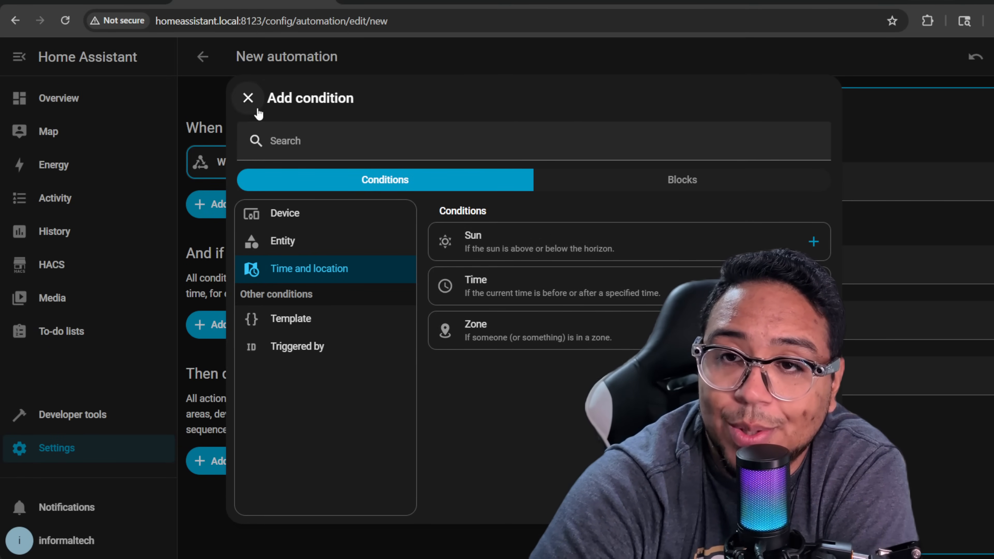
{"action": "left_click", "coordinate": [248, 99]}
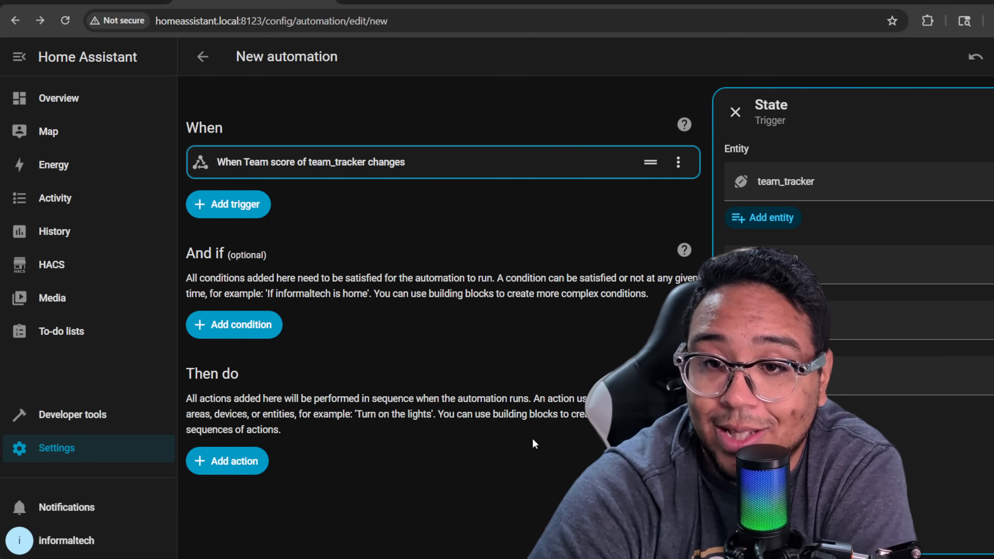
Add the Google Assistant SDK 'Send text command' action to the automation and enable its Command option.
{"action": "left_click", "coordinate": [261, 466]}
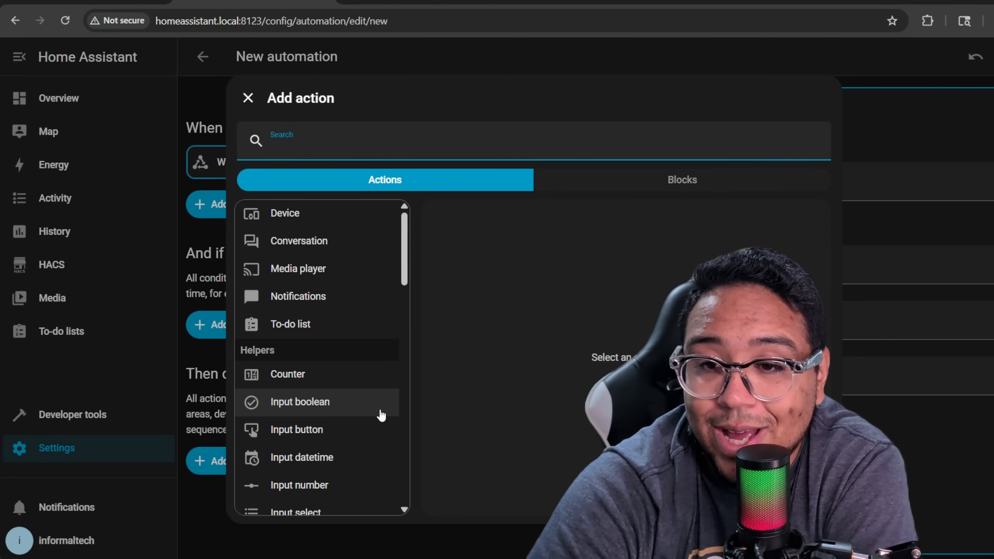
{"action": "scroll", "coordinate": [383, 410], "scroll_direction": "down", "scroll_amount": 8}
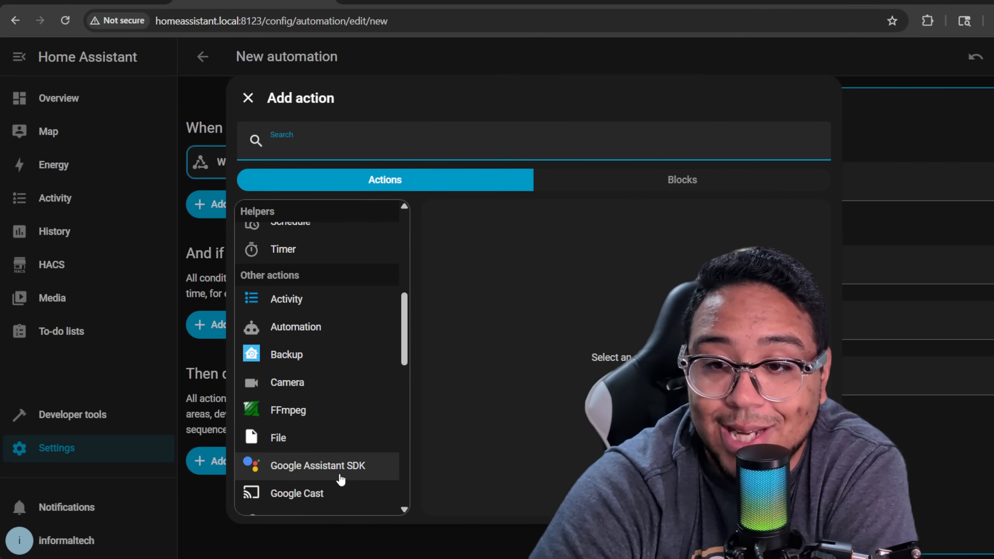
{"action": "left_click", "coordinate": [335, 476]}
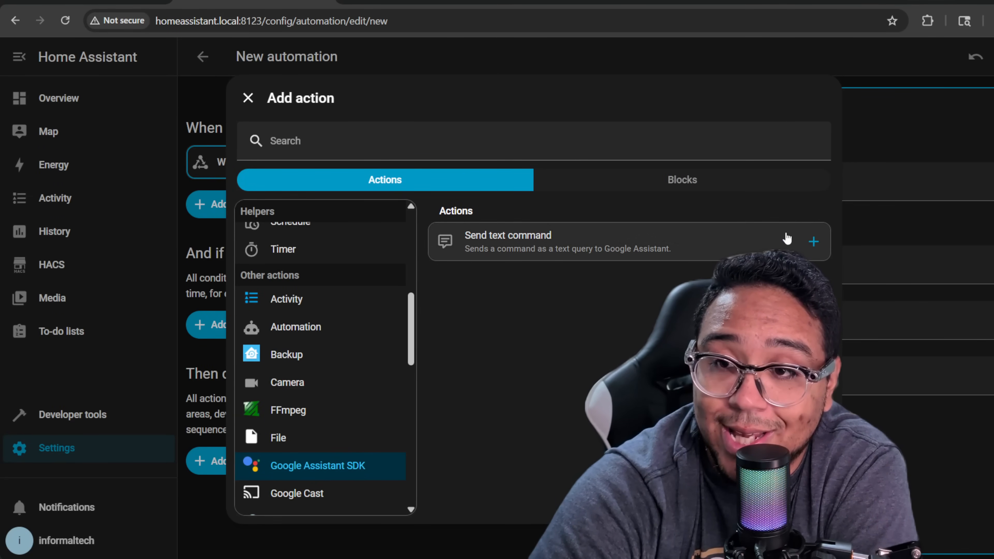
{"action": "left_click", "coordinate": [814, 244]}
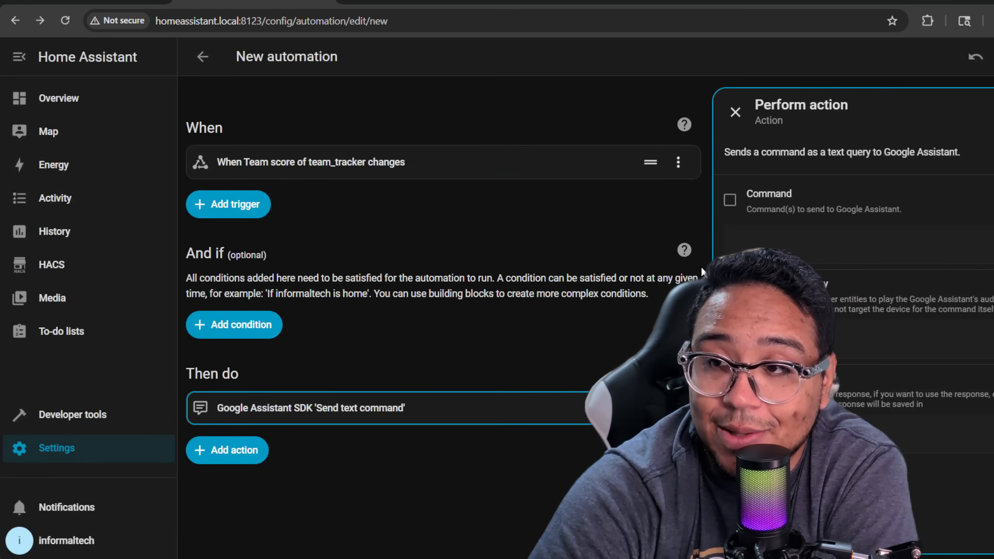
{"action": "left_click", "coordinate": [730, 200]}
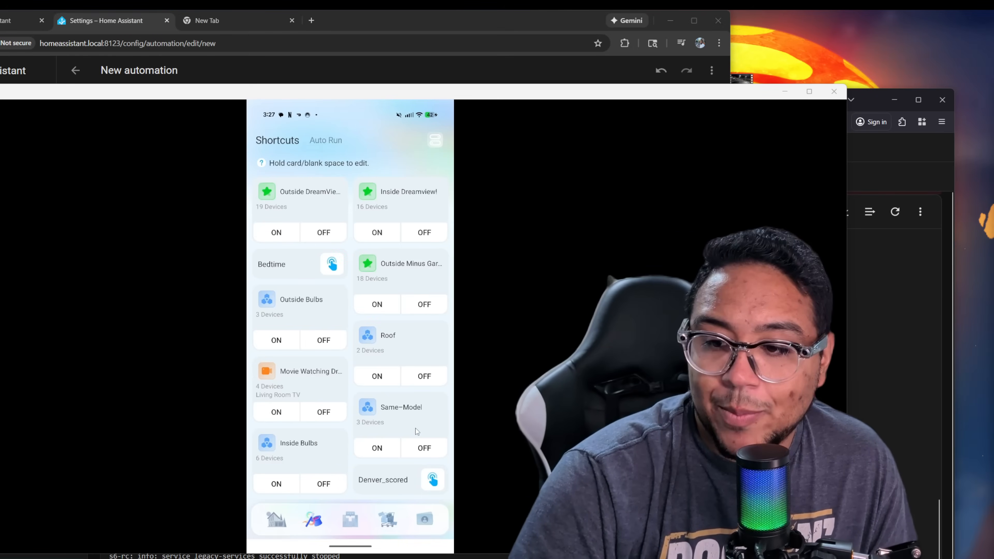
Switch to the Govee Home app on the mirrored phone and create a Tap-to-Run shortcut named office_blue.
{"action": "scroll", "coordinate": [329, 460], "scroll_direction": "down", "scroll_amount": 2}
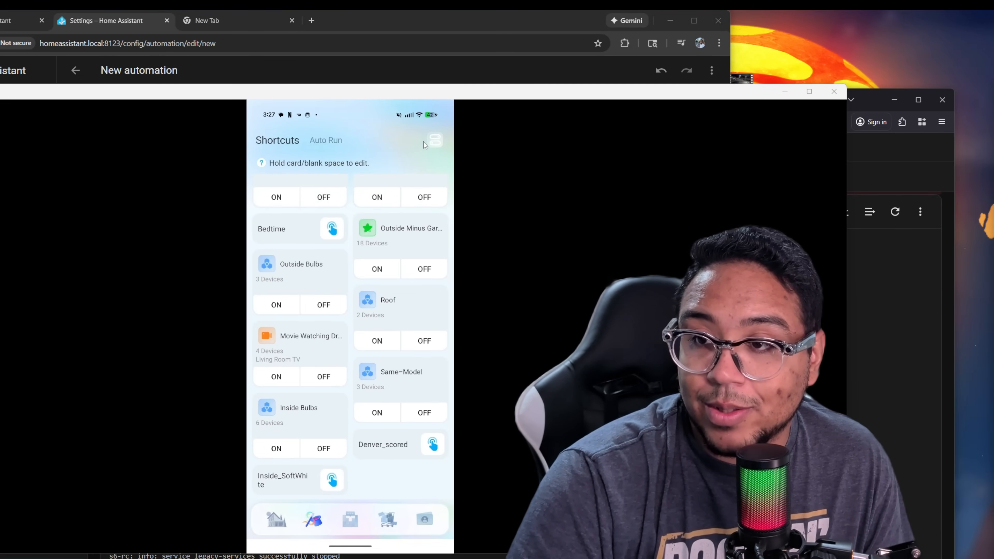
{"action": "left_click", "coordinate": [430, 143]}
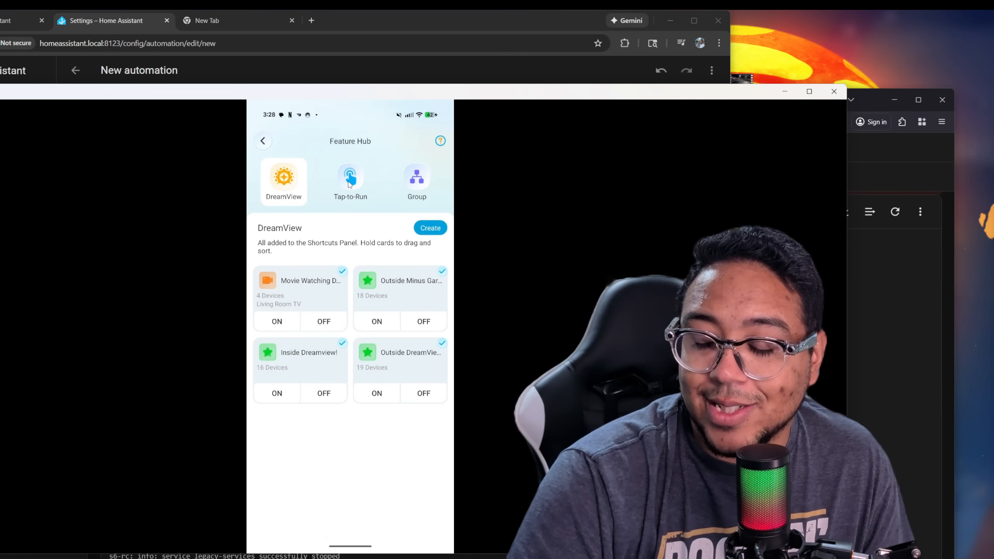
{"action": "left_click", "coordinate": [349, 182]}
{"action": "left_click", "coordinate": [430, 227]}
{"action": "left_click", "coordinate": [412, 175]}
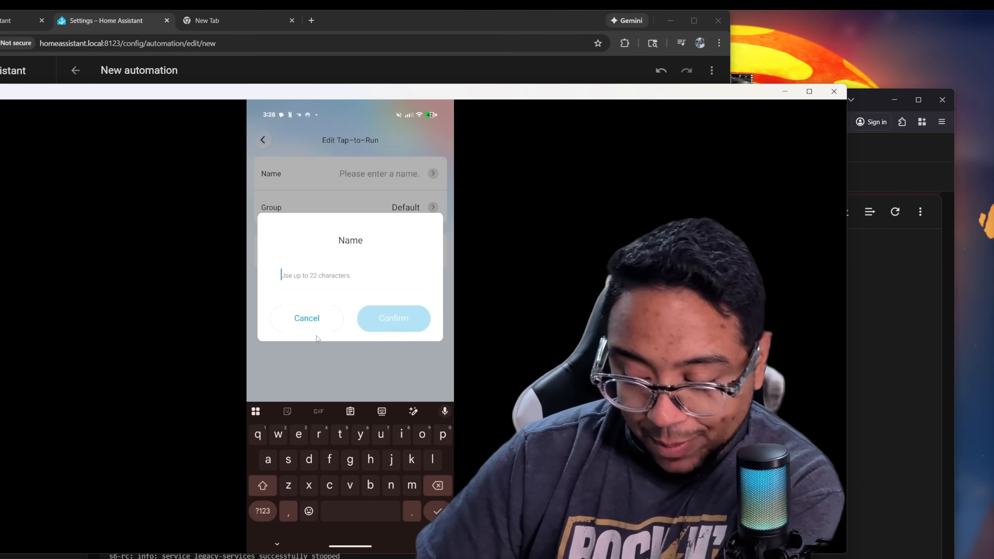
{"action": "type", "text": "office"}
{"action": "key", "text": "BackSpace"}
{"action": "type", "text": "_blue"}
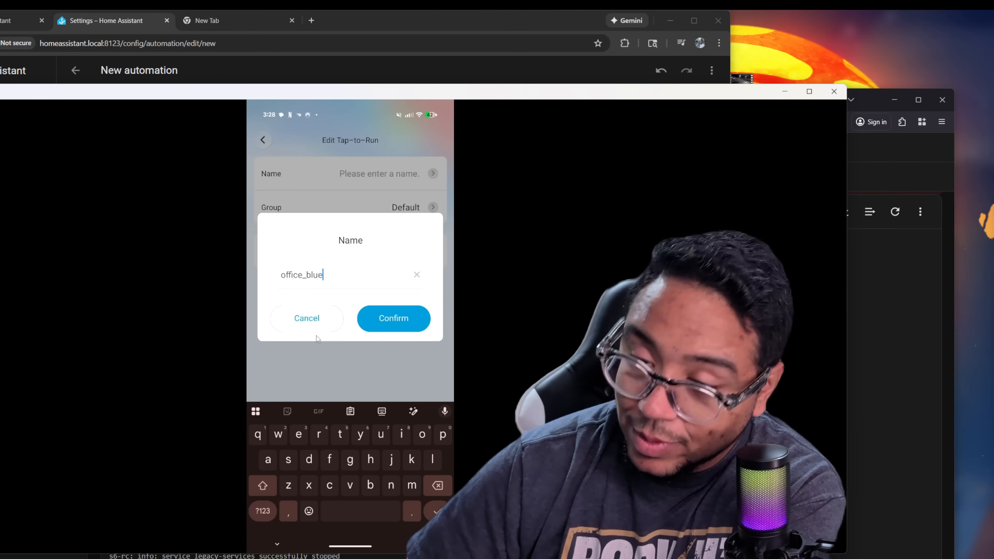
{"action": "left_click", "coordinate": [377, 313]}
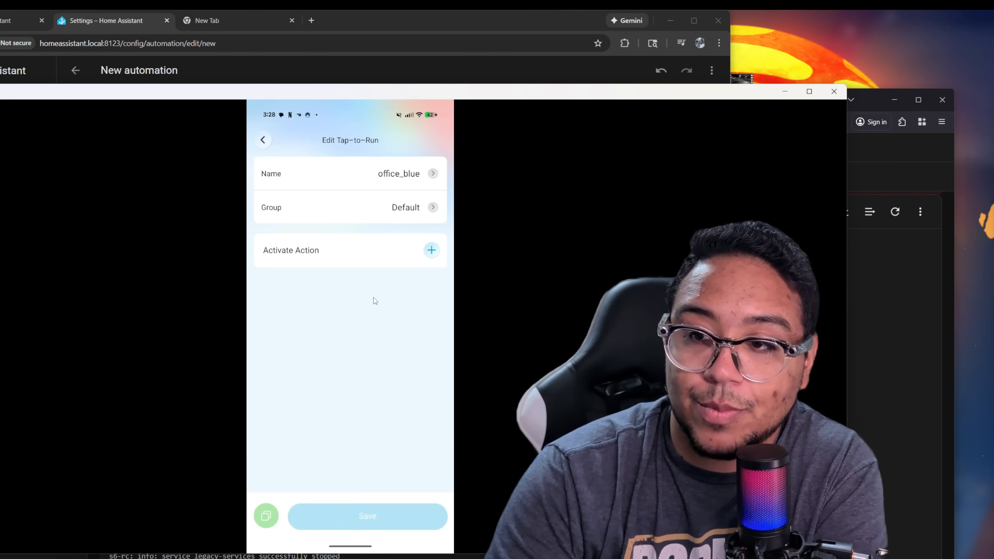
Add all devices of the Office room to the shortcut's activate action and choose Custom control for them.
{"action": "left_click", "coordinate": [430, 255]}
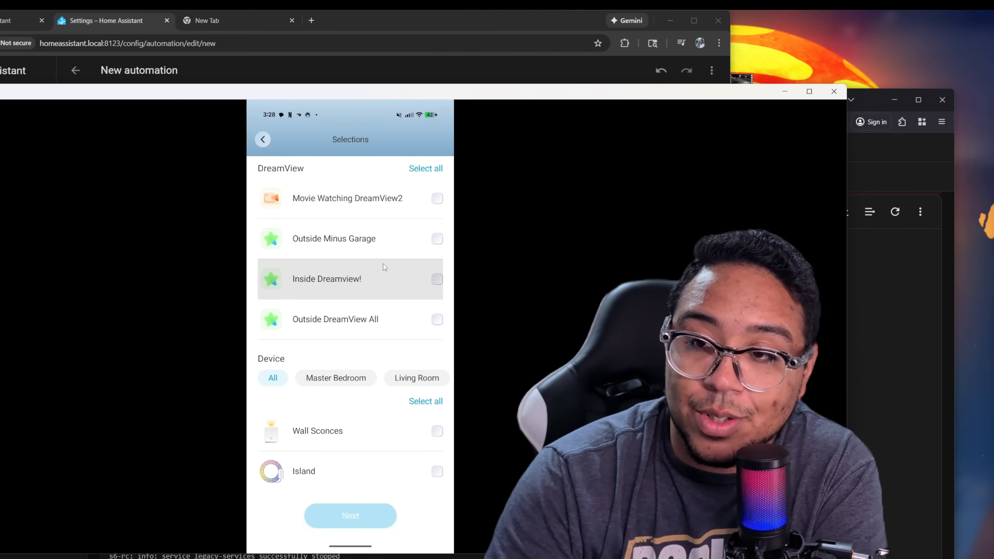
{"action": "left_click", "coordinate": [405, 382]}
{"action": "left_click", "coordinate": [420, 378]}
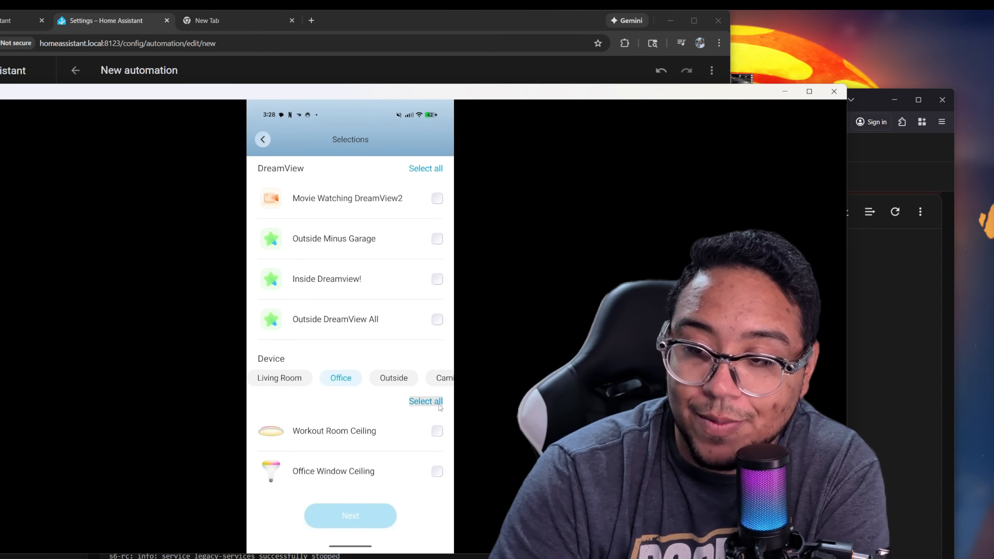
{"action": "scroll", "coordinate": [372, 360], "scroll_direction": "down", "scroll_amount": 5}
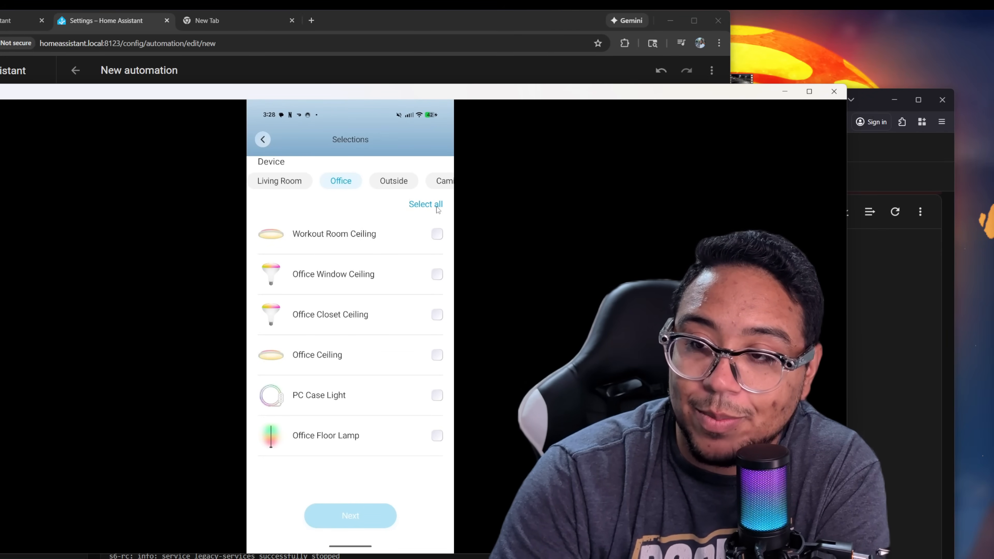
{"action": "left_click", "coordinate": [427, 204]}
{"action": "left_click", "coordinate": [362, 526]}
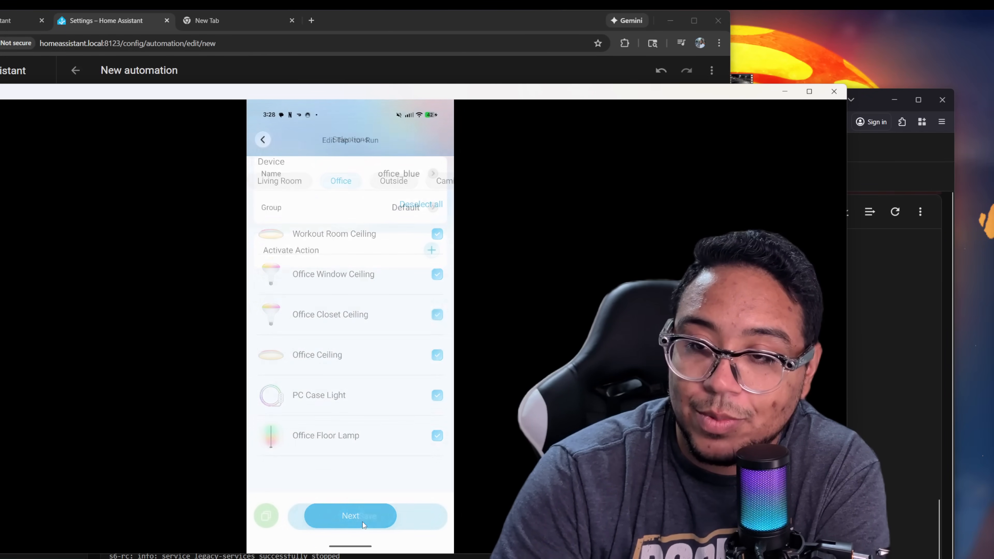
{"action": "left_click", "coordinate": [396, 290]}
Set the color of the PC Case Light and the Office Window Ceiling light to blue.
{"action": "scroll", "coordinate": [378, 339], "scroll_direction": "down", "scroll_amount": 2}
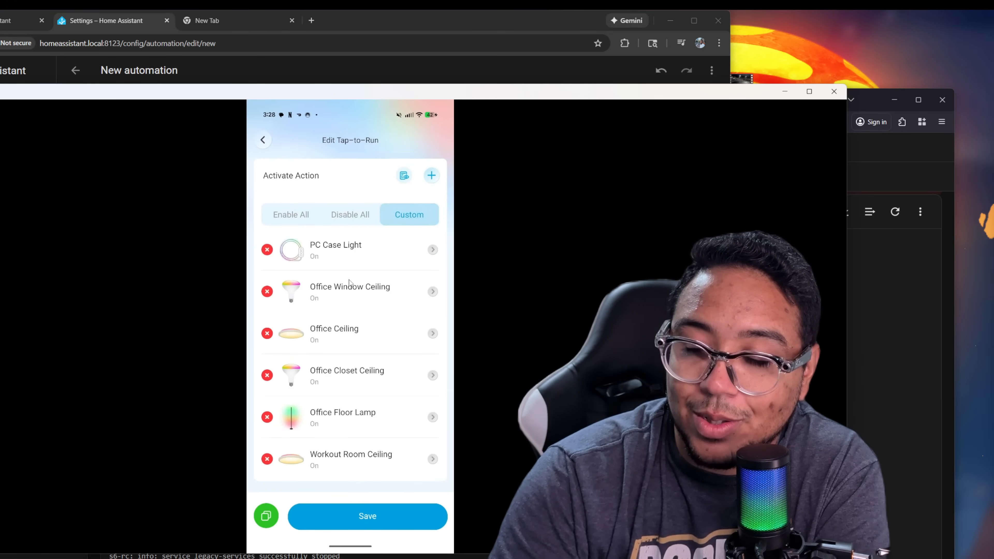
{"action": "left_click", "coordinate": [355, 257]}
{"action": "left_click", "coordinate": [317, 406]}
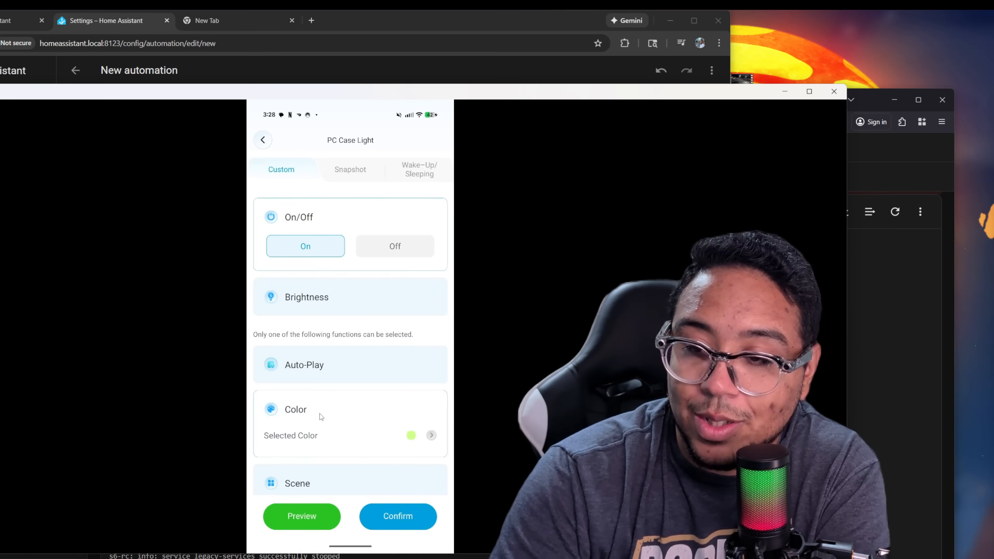
{"action": "left_click", "coordinate": [431, 435]}
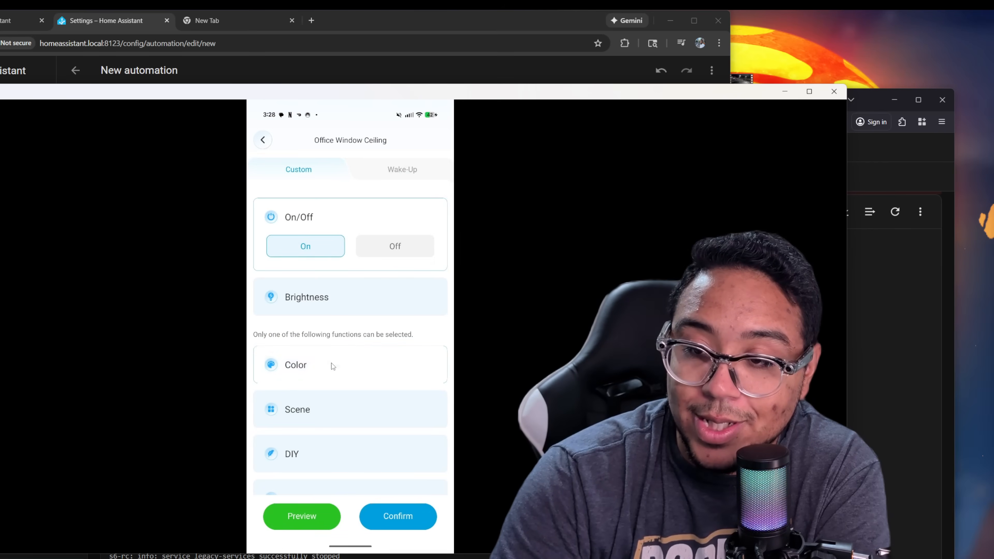
{"action": "left_click", "coordinate": [331, 366]}
{"action": "left_click", "coordinate": [402, 430]}
{"action": "left_click", "coordinate": [399, 518]}
Set the color of the Office Ceiling and Office Closet Ceiling lights to blue.
{"action": "left_click", "coordinate": [338, 324]}
{"action": "left_click", "coordinate": [349, 406]}
{"action": "left_click", "coordinate": [393, 220]}
{"action": "left_click", "coordinate": [398, 517]}
{"action": "left_click", "coordinate": [336, 379]}
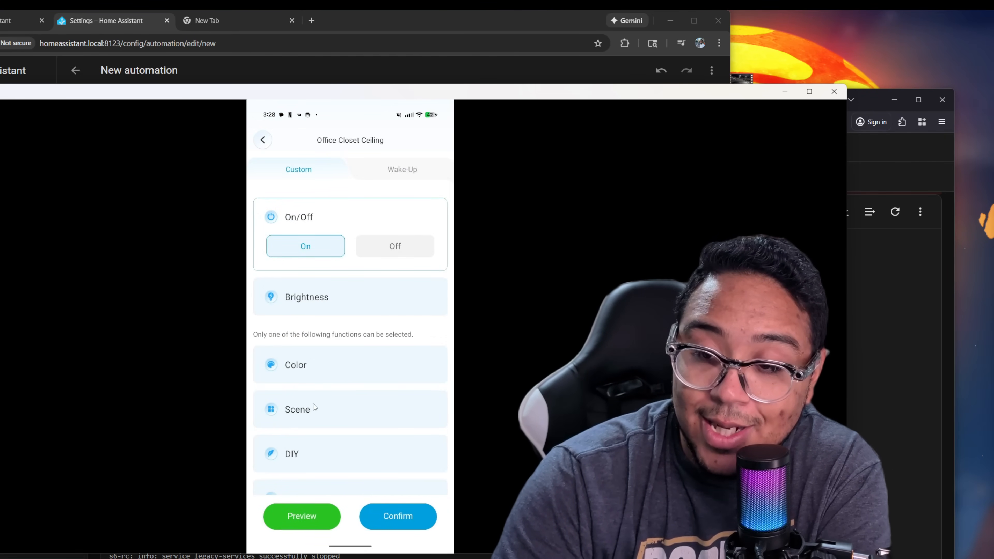
{"action": "scroll", "coordinate": [326, 389], "scroll_direction": "down", "scroll_amount": 1}
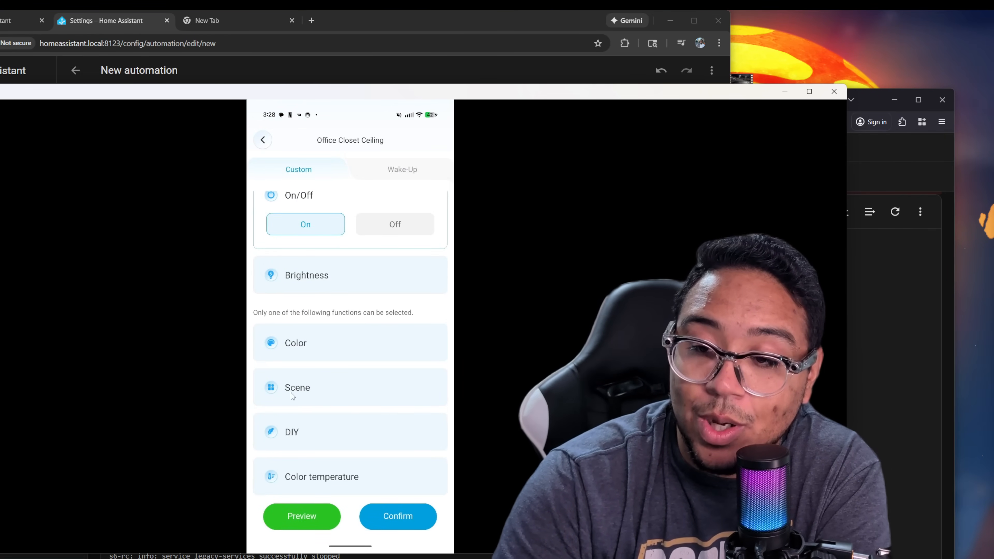
{"action": "scroll", "coordinate": [313, 386], "scroll_direction": "up", "scroll_amount": 1}
{"action": "left_click", "coordinate": [329, 362]}
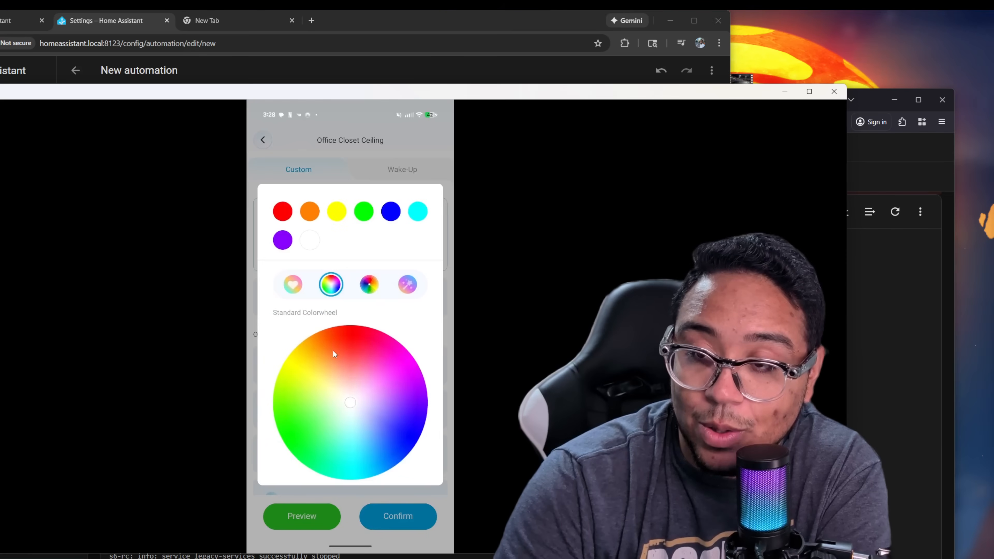
{"action": "left_click", "coordinate": [391, 213]}
{"action": "left_click", "coordinate": [396, 513]}
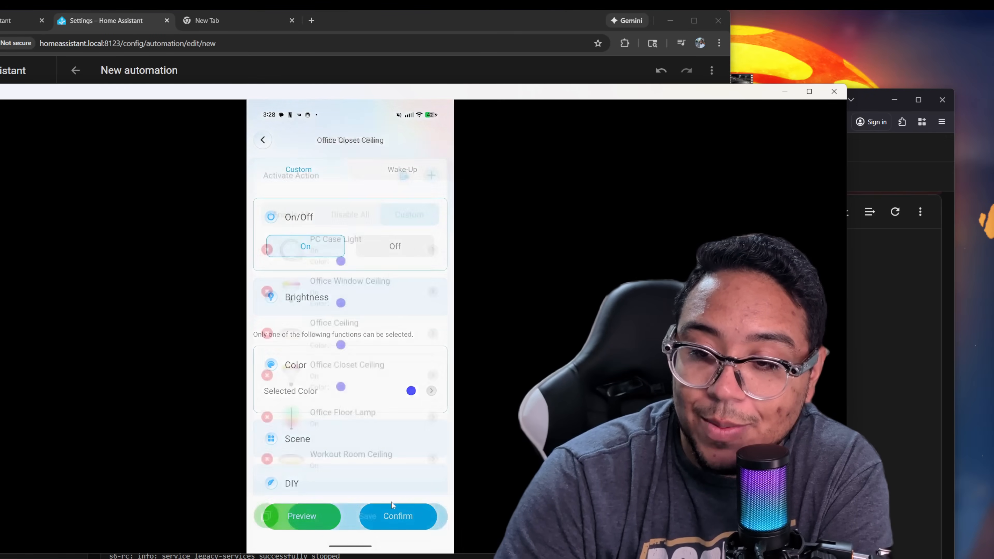
Set the color of the Office Floor Lamp and the Workout Room Ceiling light to blue.
{"action": "left_click", "coordinate": [334, 422]}
{"action": "left_click", "coordinate": [332, 406]}
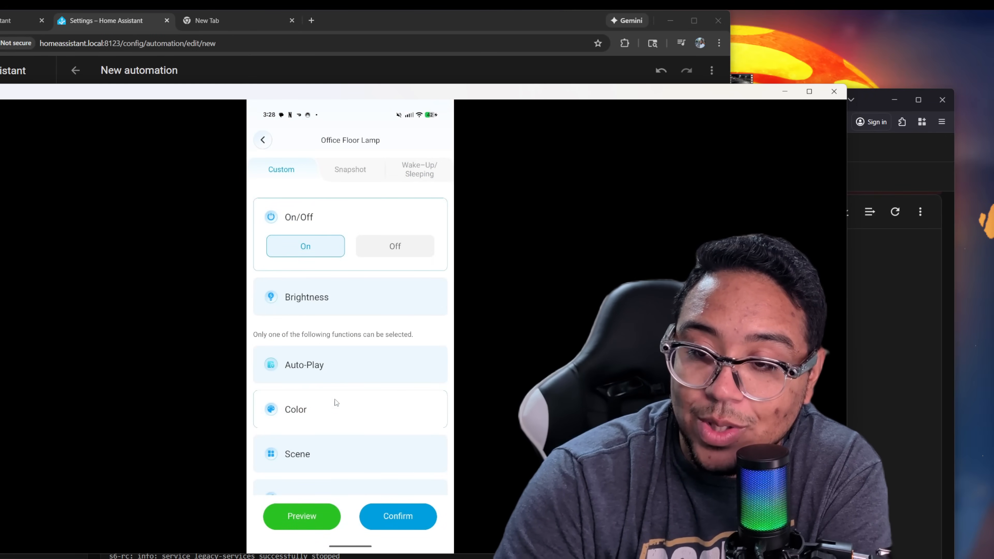
{"action": "left_click", "coordinate": [391, 219]}
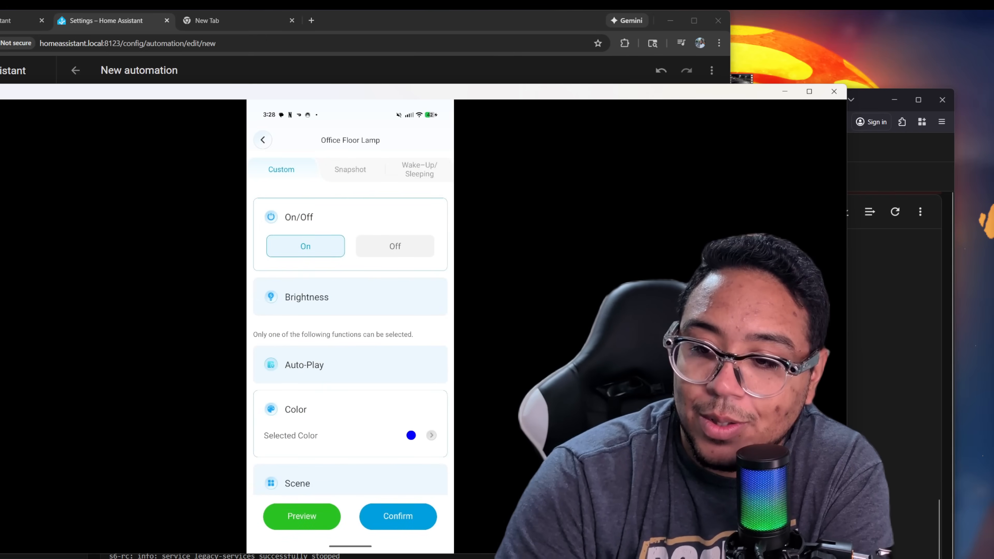
{"action": "left_click", "coordinate": [387, 509]}
{"action": "left_click", "coordinate": [343, 454]}
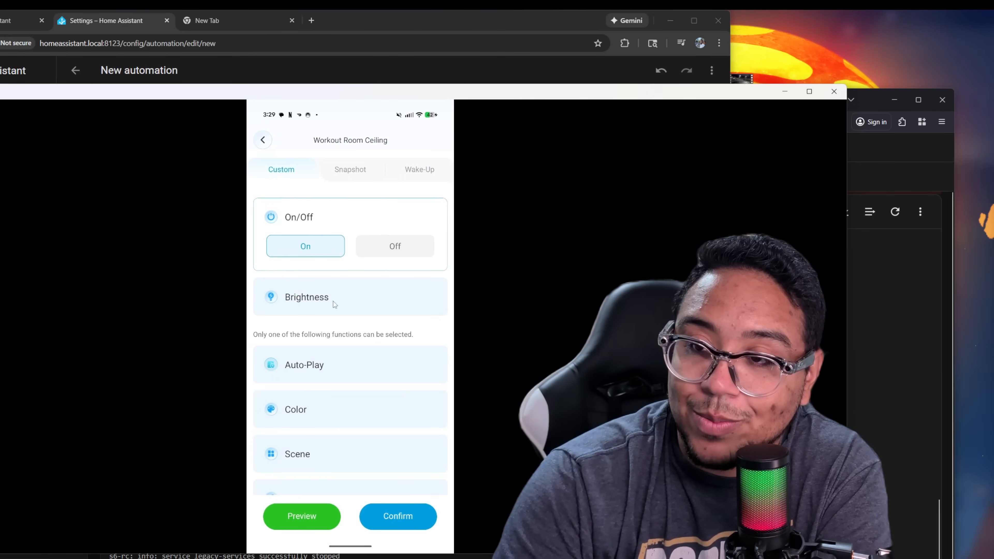
{"action": "left_click", "coordinate": [332, 409]}
{"action": "left_click", "coordinate": [390, 219]}
{"action": "left_click", "coordinate": [398, 516]}
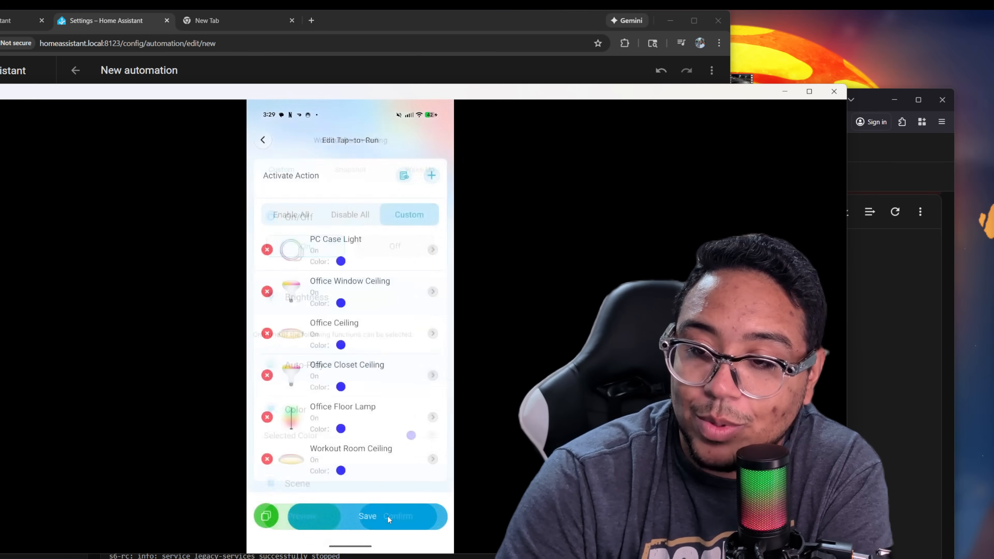
Save the office_blue shortcut and duplicate it as a second Tap-to-Run.
{"action": "left_click", "coordinate": [265, 516]}
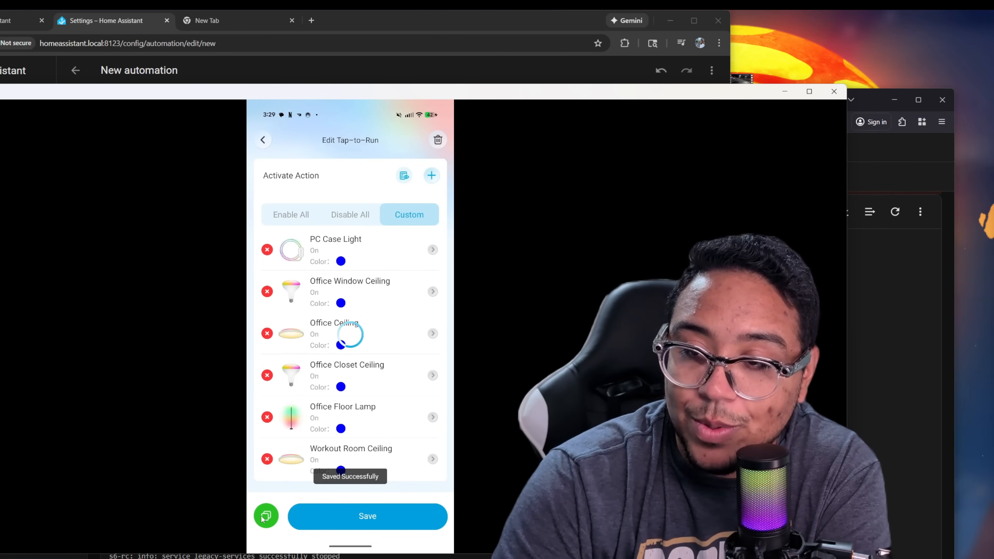
{"action": "left_click", "coordinate": [356, 370]}
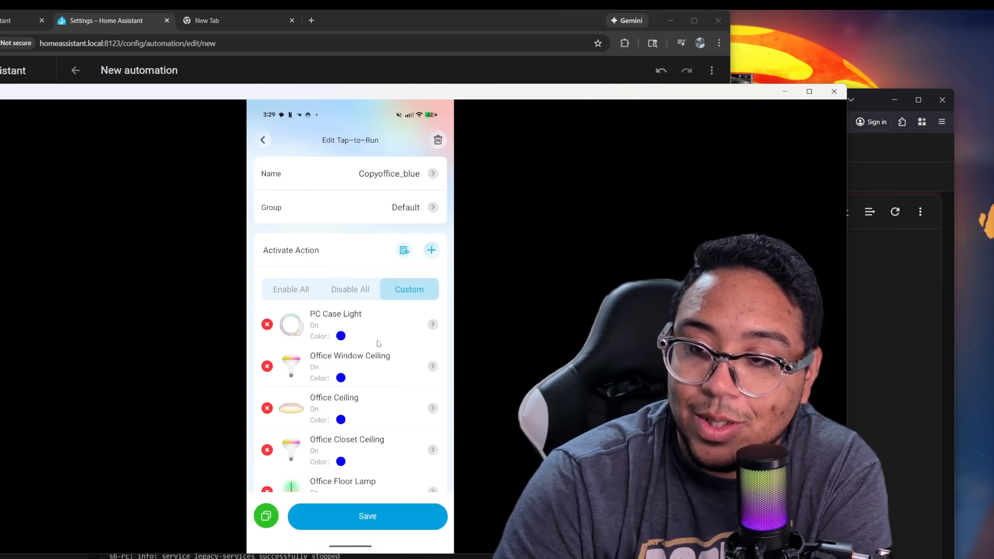
Rename the duplicated Tap-to-Run shortcut to office_soft_white.
{"action": "left_click", "coordinate": [397, 175]}
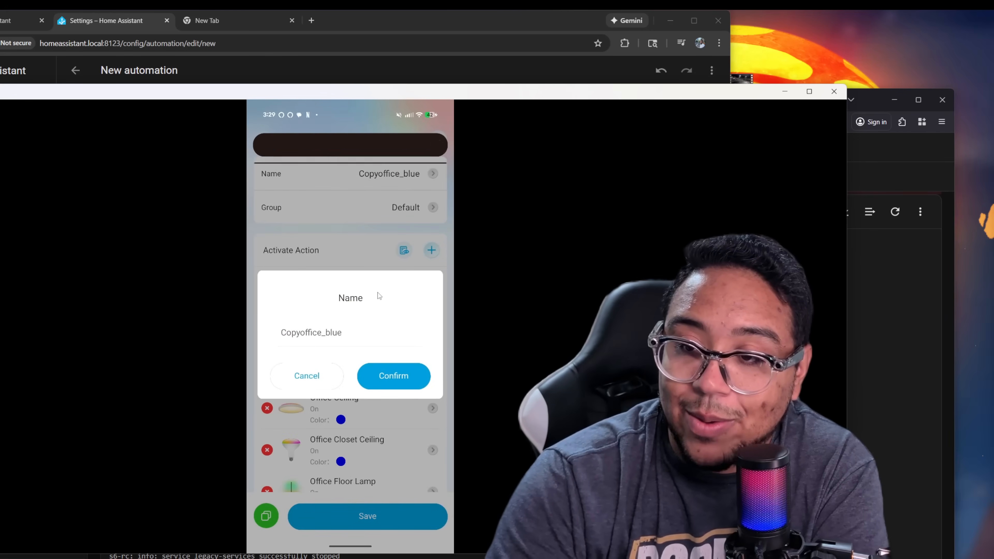
{"action": "left_click", "coordinate": [343, 335]}
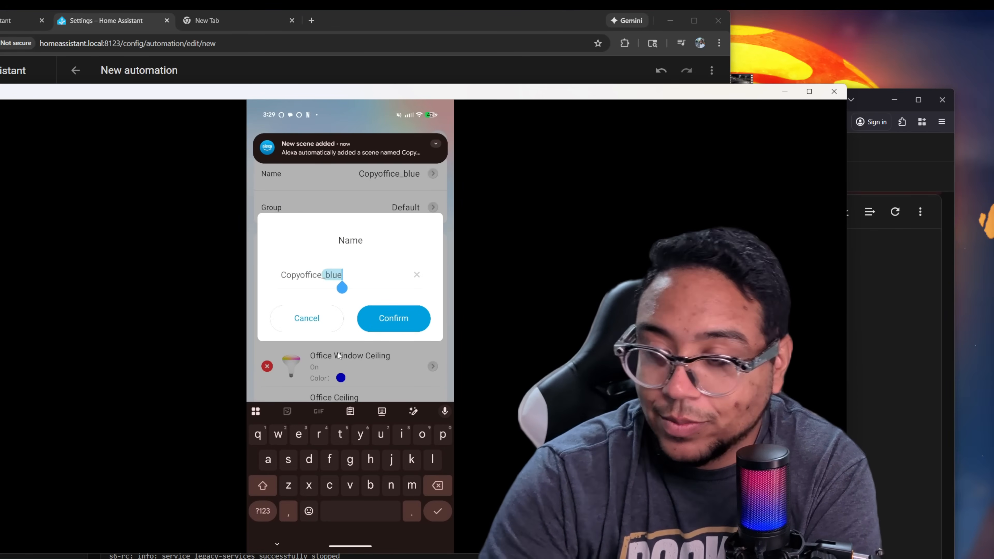
{"action": "key", "text": "ctrl+a"}
{"action": "type", "text": "office_soft_white"}
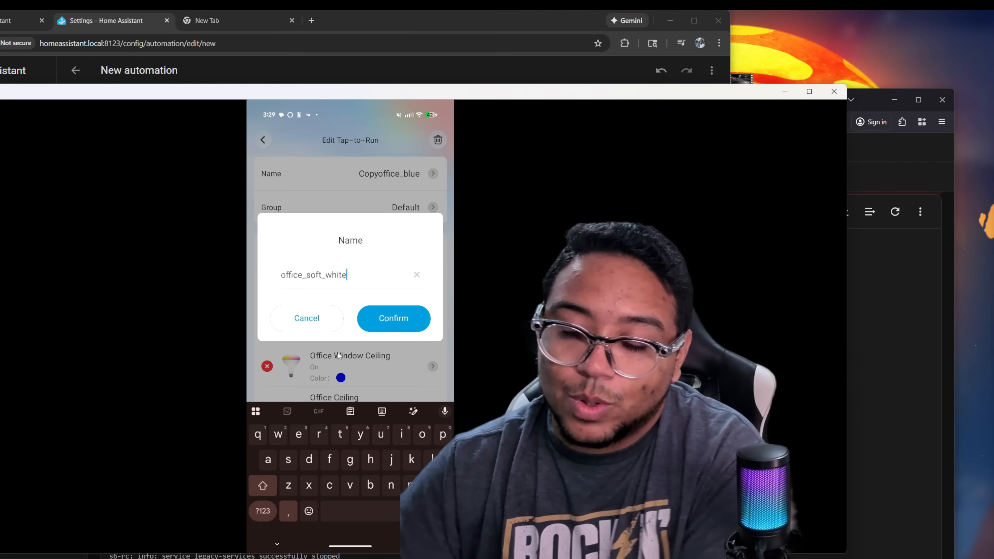
{"action": "left_click", "coordinate": [404, 330]}
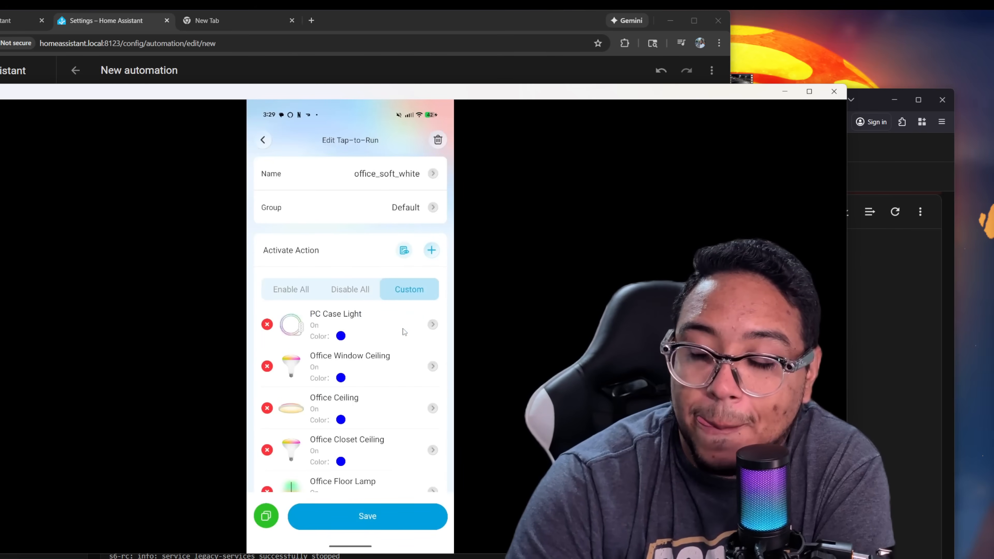
Set the PC Case Light to 90% brightness and 2700K, and set the four other office lights to a 2700K color temperature.
{"action": "left_click", "coordinate": [405, 331]}
{"action": "scroll", "coordinate": [339, 382], "scroll_direction": "down", "scroll_amount": 2}
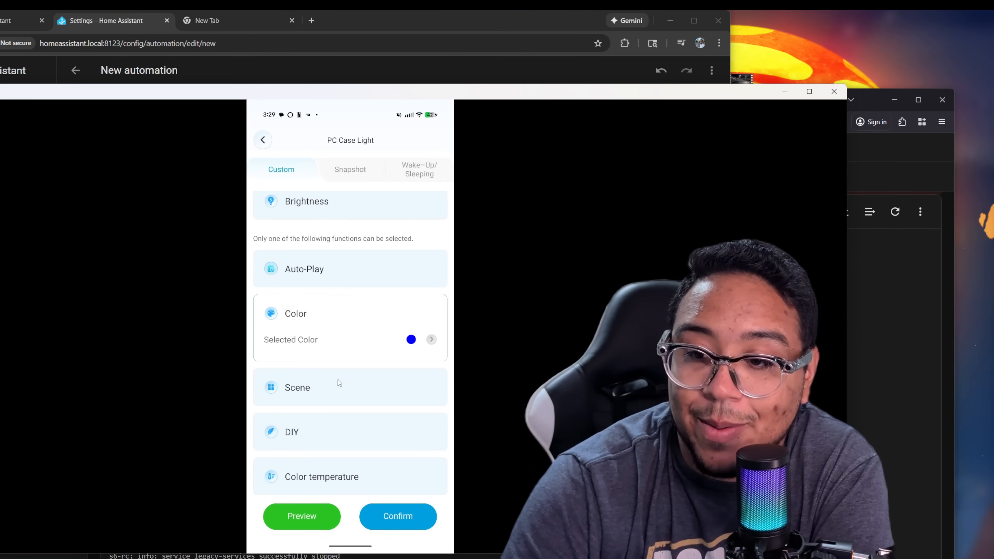
{"action": "left_click", "coordinate": [306, 437]}
{"action": "left_click", "coordinate": [255, 139]}
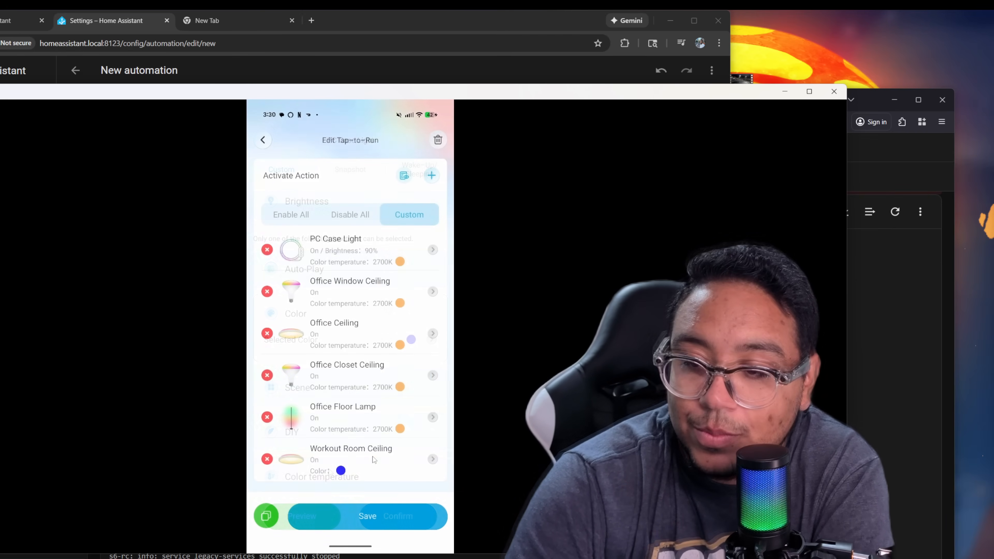
Reuse the Office Floor Lamp's 2700K color temperature for the Workout Room Ceiling light and save the office_soft_white shortcut.
{"action": "left_click", "coordinate": [372, 460]}
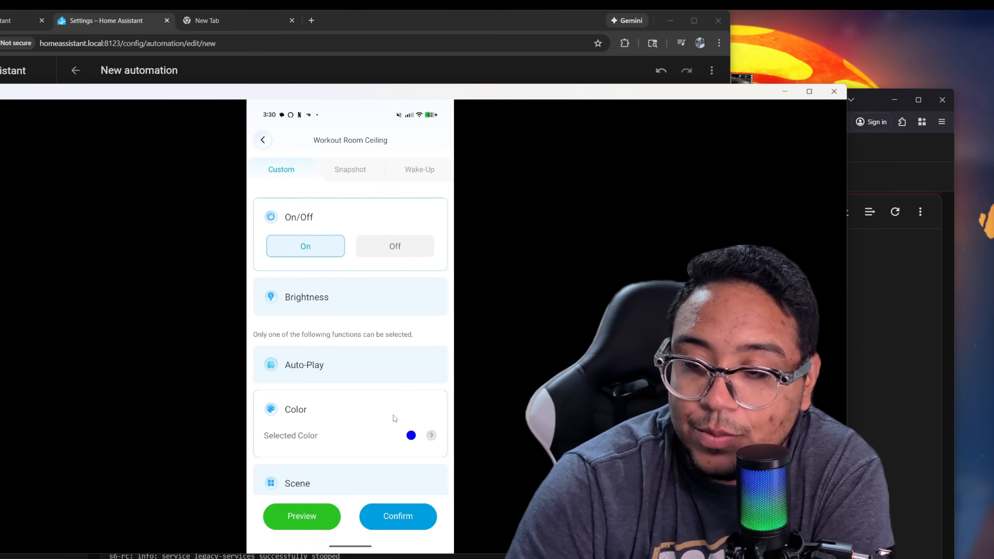
{"action": "left_click", "coordinate": [384, 431]}
{"action": "left_click", "coordinate": [328, 142]}
{"action": "scroll", "coordinate": [380, 351], "scroll_direction": "down", "scroll_amount": 3}
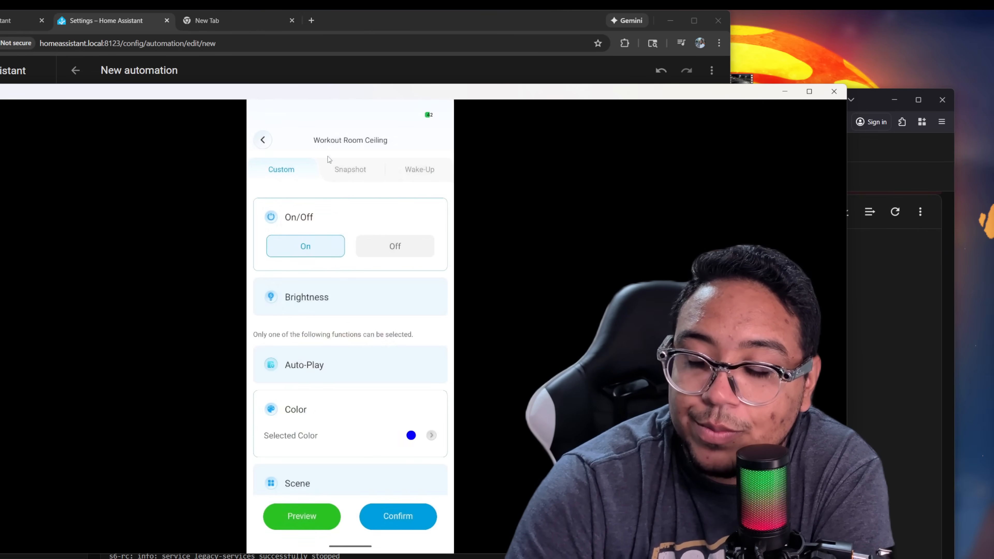
{"action": "left_click", "coordinate": [357, 474]}
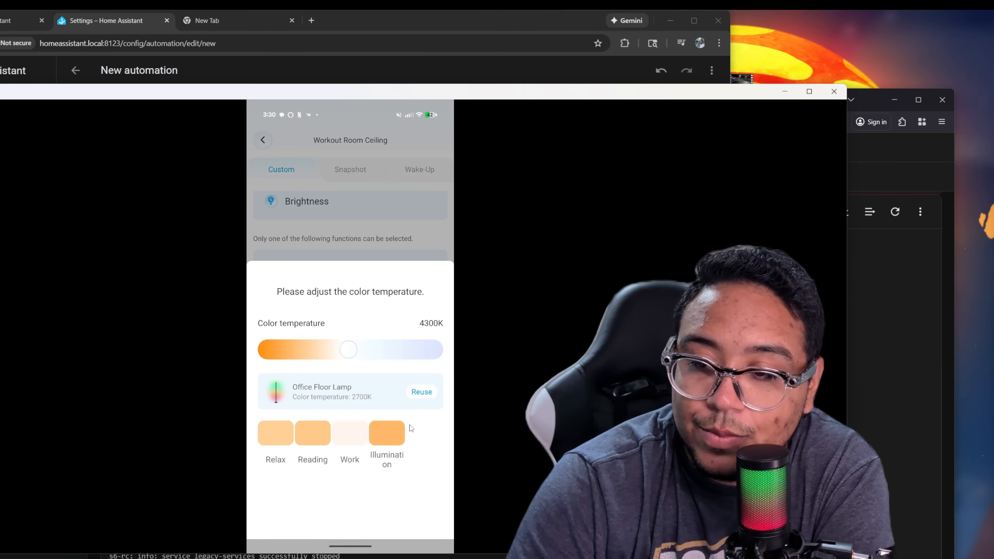
{"action": "left_click", "coordinate": [418, 389]}
{"action": "left_click", "coordinate": [407, 505]}
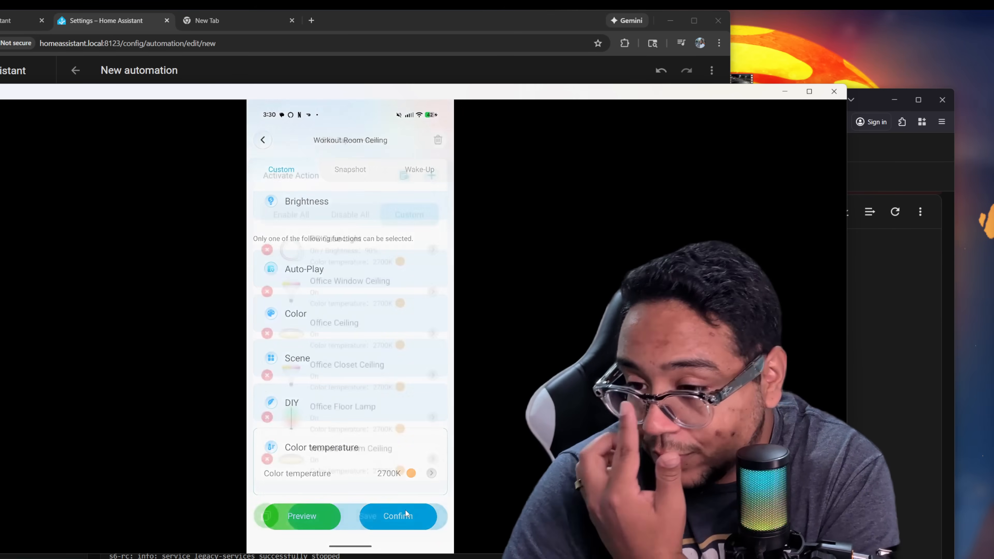
{"action": "left_click", "coordinate": [404, 512]}
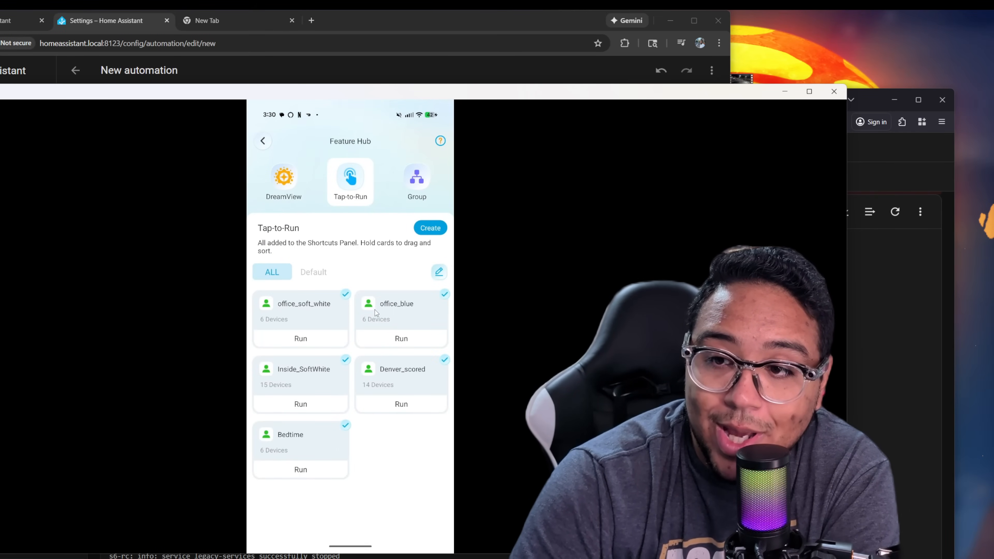
Switch to Home Assistant and replace the Google Assistant text command in the new automation with "activate office_blue".
{"action": "left_click", "coordinate": [318, 68]}
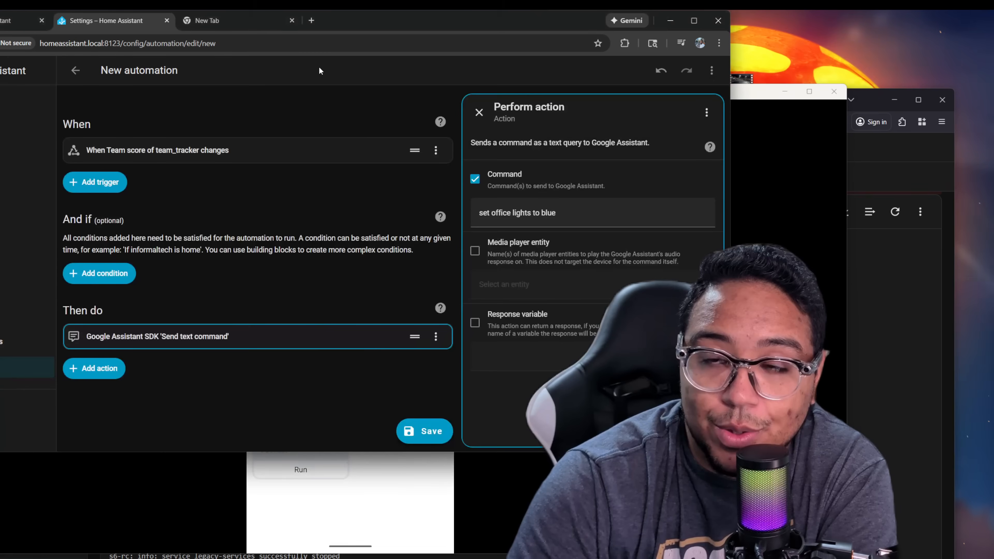
{"action": "double_click", "coordinate": [565, 208]}
{"action": "triple_click", "coordinate": [521, 216]}
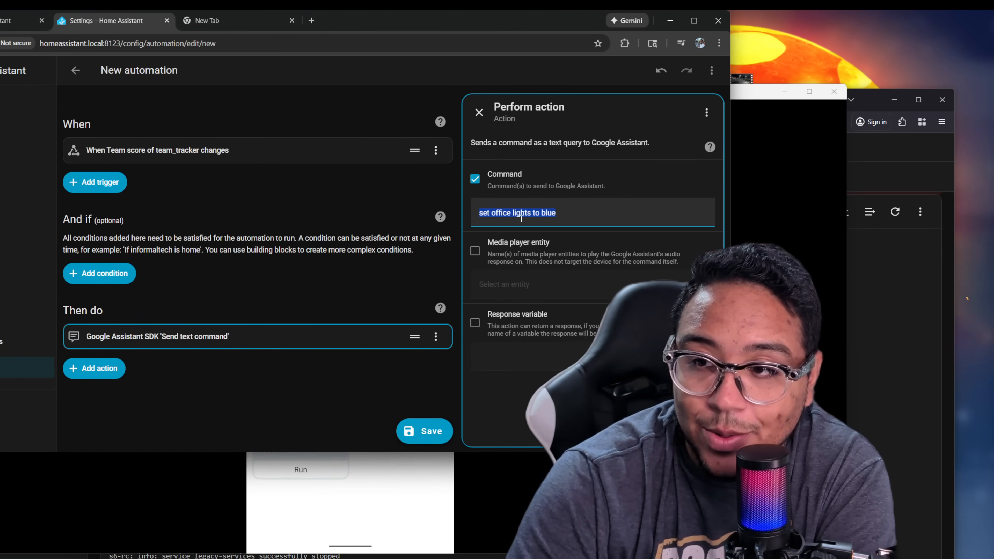
{"action": "type", "text": "activate o"}
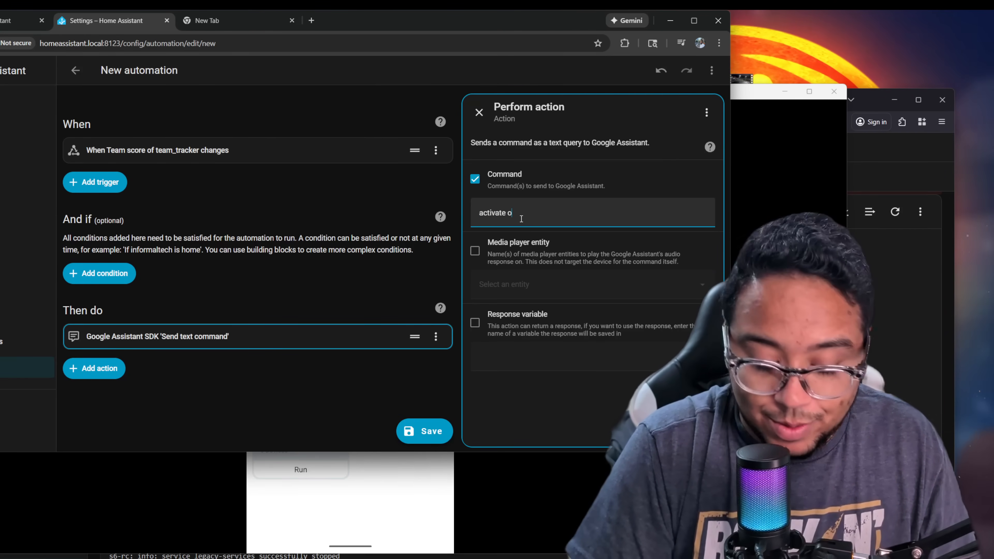
{"action": "type", "text": "ffice_blue"}
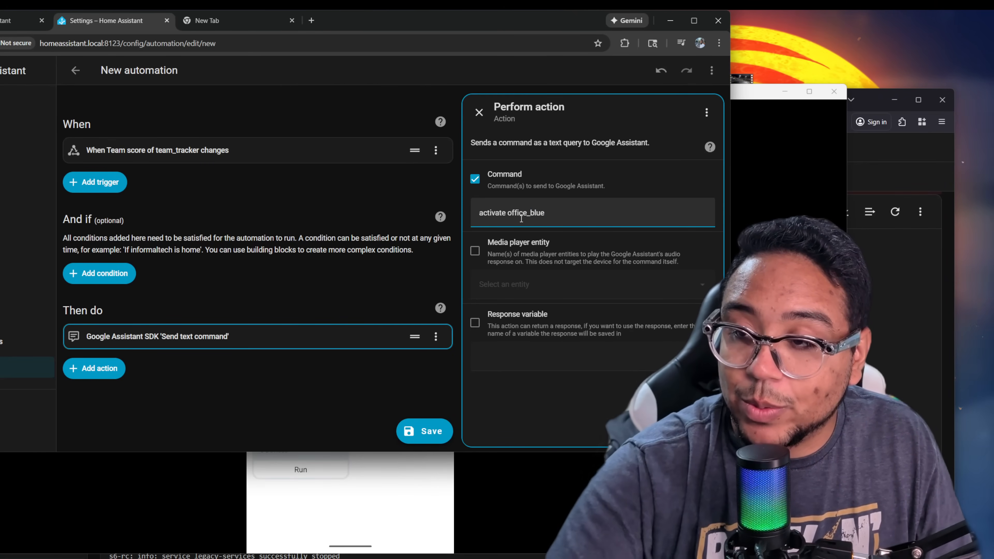
{"action": "left_click", "coordinate": [564, 369]}
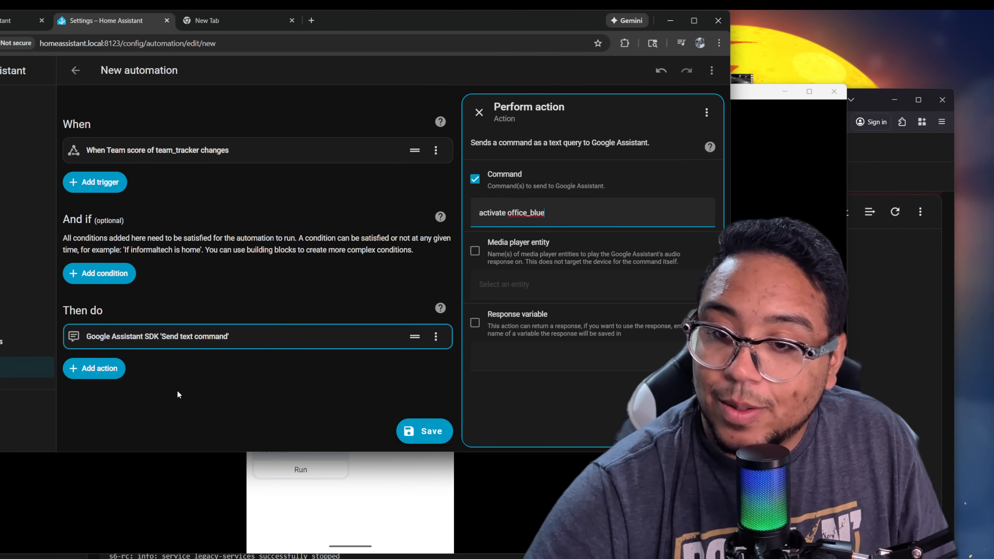
Add a "Wait for time to pass (delay)" action after the Google Assistant command and enter its duration.
{"action": "left_click", "coordinate": [98, 368]}
{"action": "scroll", "coordinate": [167, 288], "scroll_direction": "down", "scroll_amount": 10}
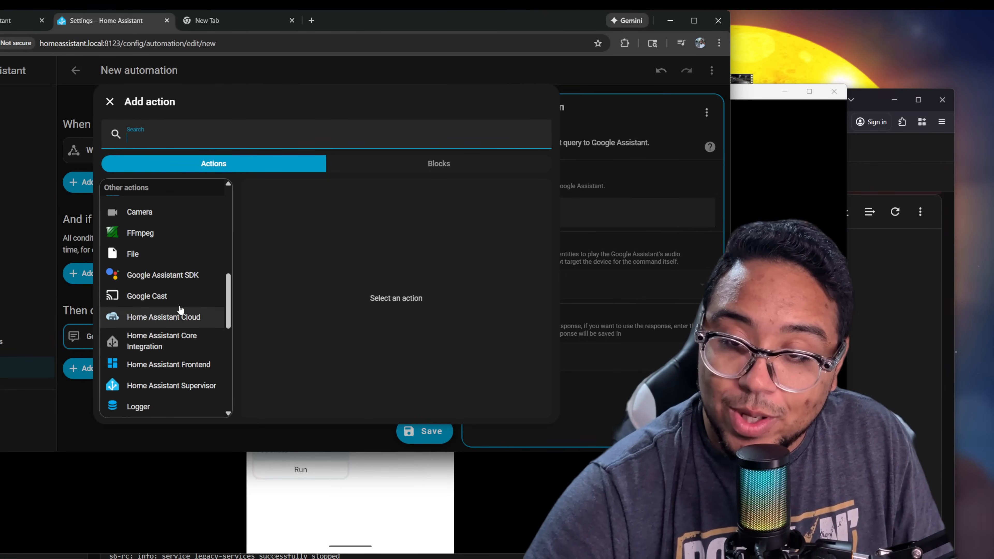
{"action": "type", "text": "wait"}
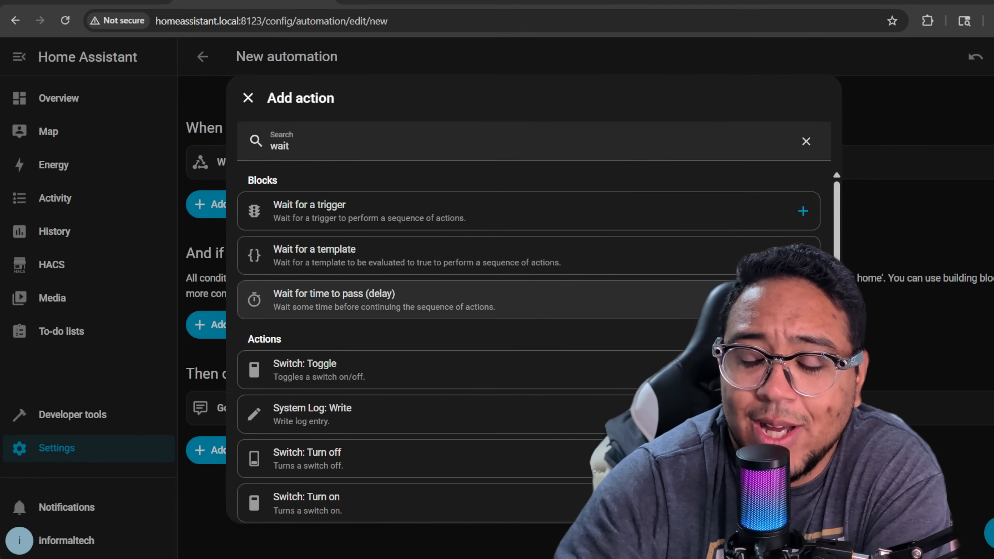
{"action": "left_click", "coordinate": [488, 300]}
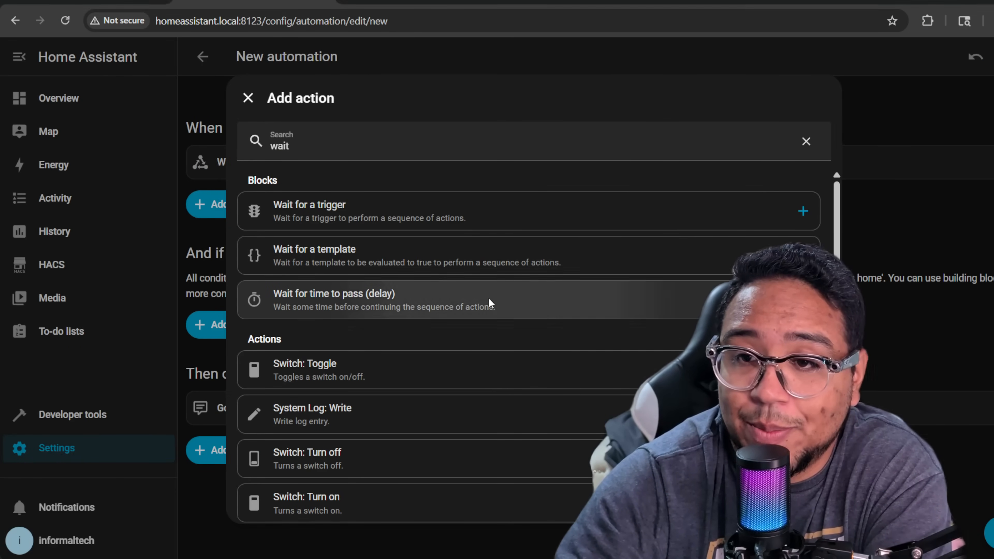
{"action": "left_click", "coordinate": [835, 181]}
{"action": "type", "text": "1"}
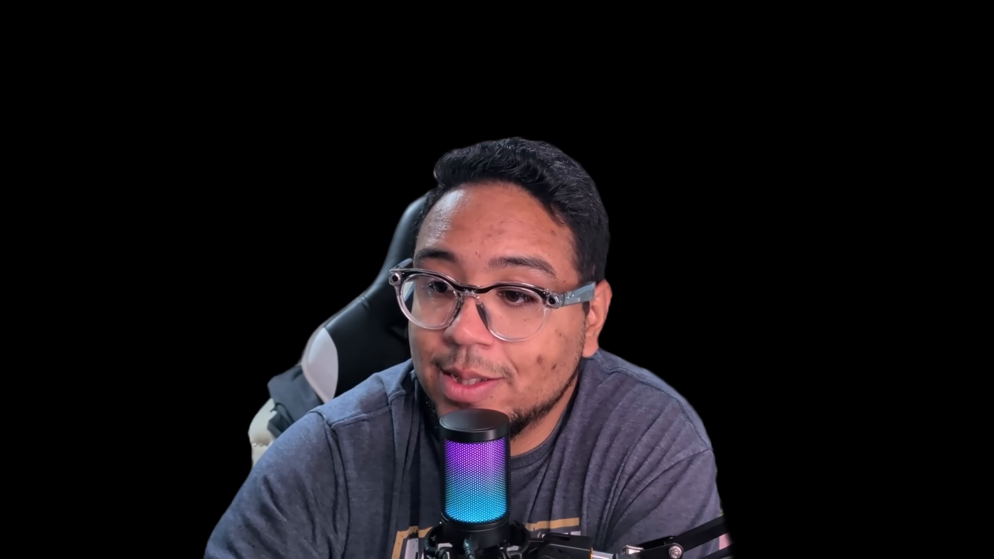
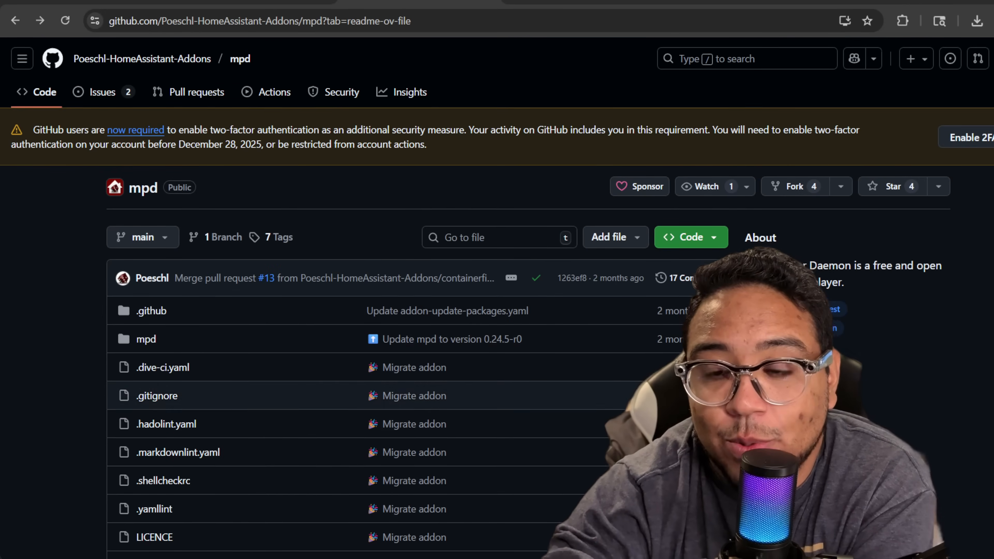
Add the Poeschl Home Assistant Add-ons repository to the add-on store from the mpd project's GitHub README.
{"action": "scroll", "coordinate": [645, 396], "scroll_direction": "down", "scroll_amount": 4}
{"action": "scroll", "coordinate": [645, 395], "scroll_direction": "up", "scroll_amount": 4}
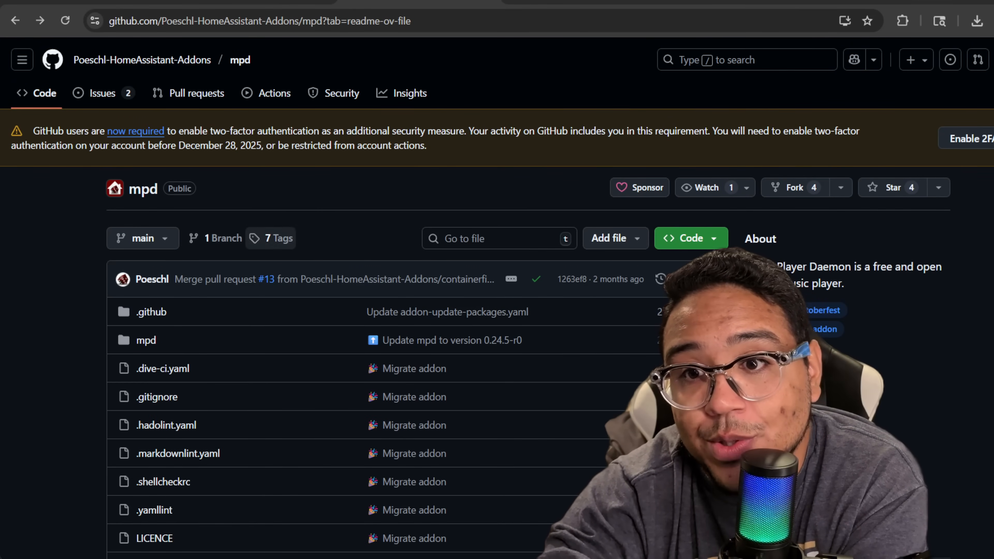
{"action": "scroll", "coordinate": [645, 396], "scroll_direction": "down", "scroll_amount": 5}
{"action": "scroll", "coordinate": [646, 396], "scroll_direction": "up", "scroll_amount": 5}
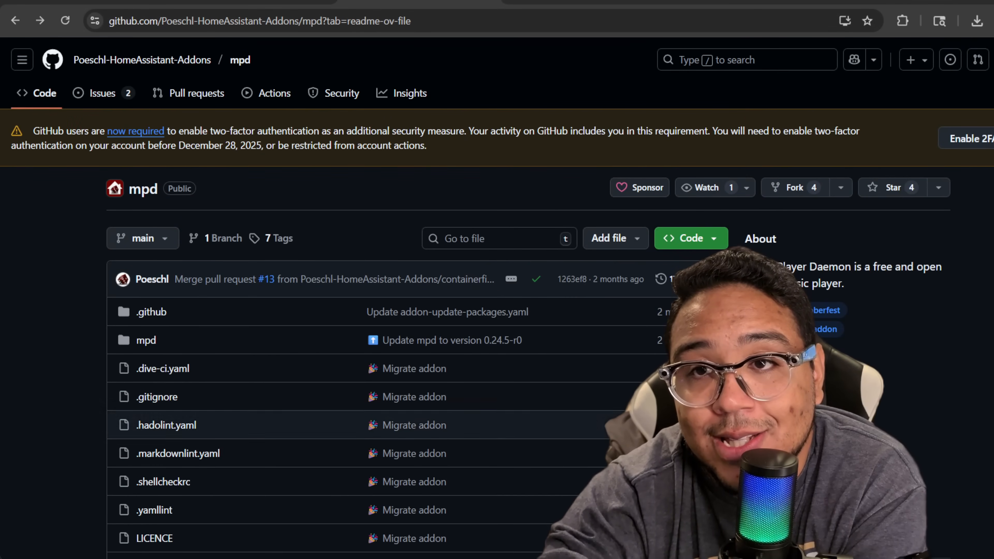
{"action": "scroll", "coordinate": [497, 297], "scroll_direction": "down", "scroll_amount": 6}
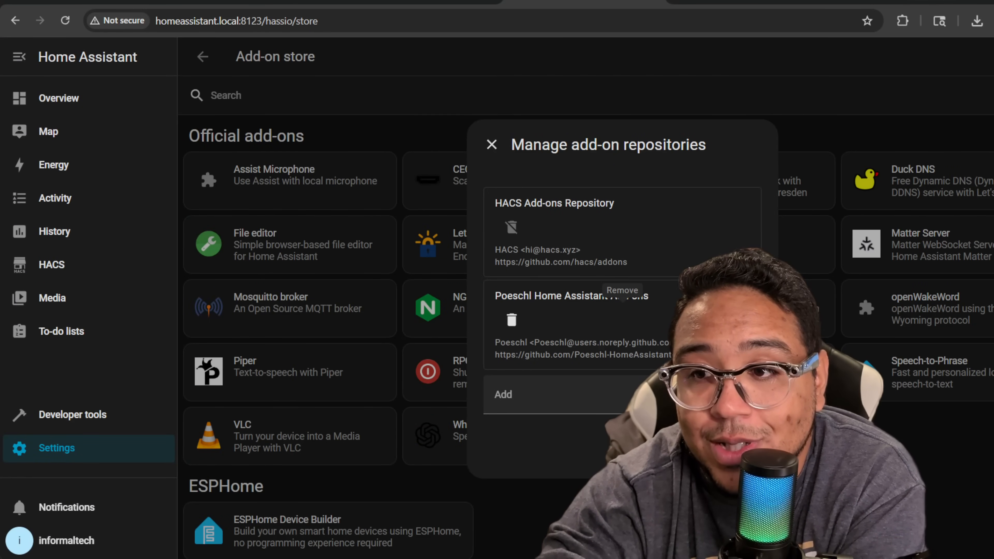
{"action": "left_click", "coordinate": [405, 2]}
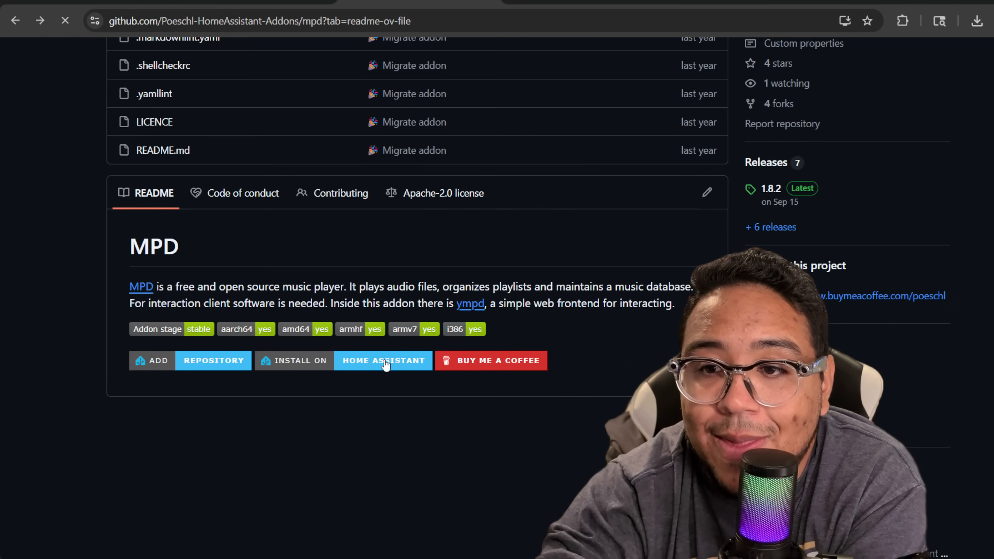
Install the MPD add-on in Home Assistant from the README's install link and start it.
{"action": "left_click", "coordinate": [382, 360]}
{"action": "left_click", "coordinate": [696, 174]}
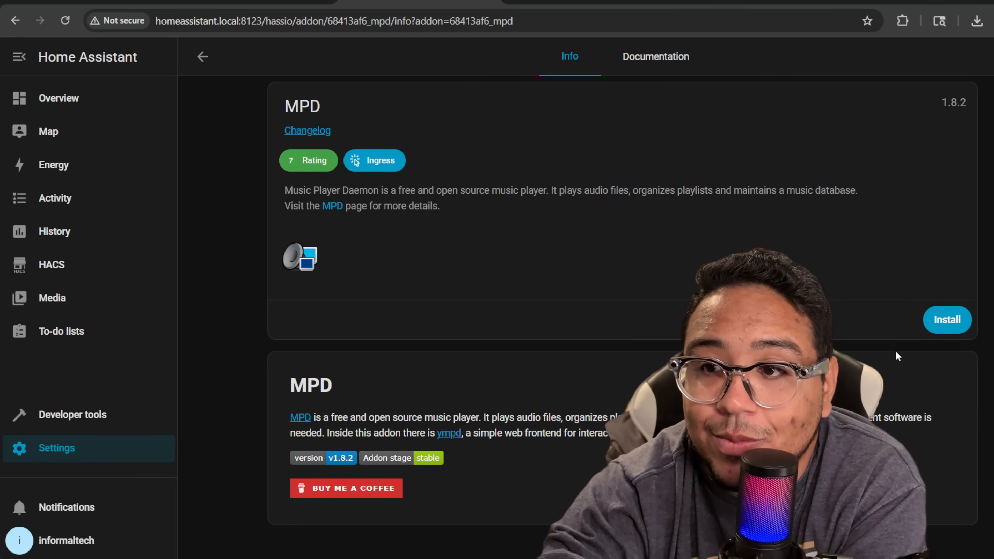
{"action": "left_click", "coordinate": [965, 323]}
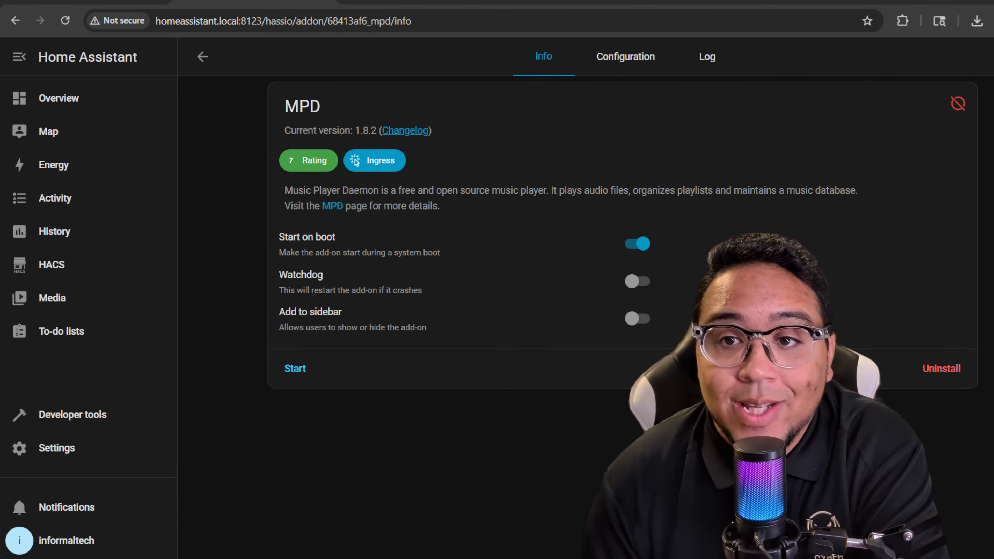
{"action": "left_click", "coordinate": [295, 368]}
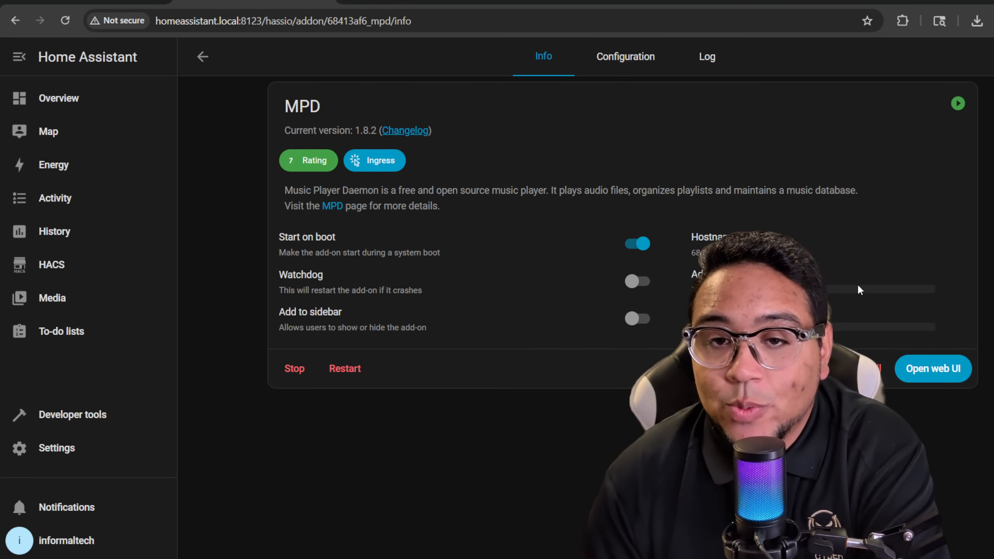
Begin adding the Music Player Daemon (MPD) integration to Home Assistant.
{"action": "left_click", "coordinate": [104, 450]}
{"action": "left_click", "coordinate": [499, 184]}
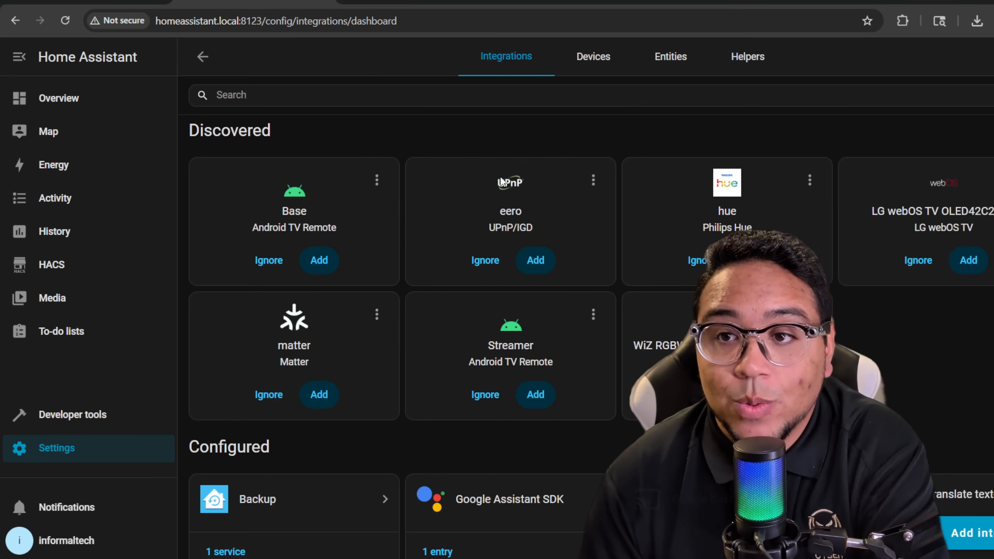
{"action": "left_click", "coordinate": [974, 533]}
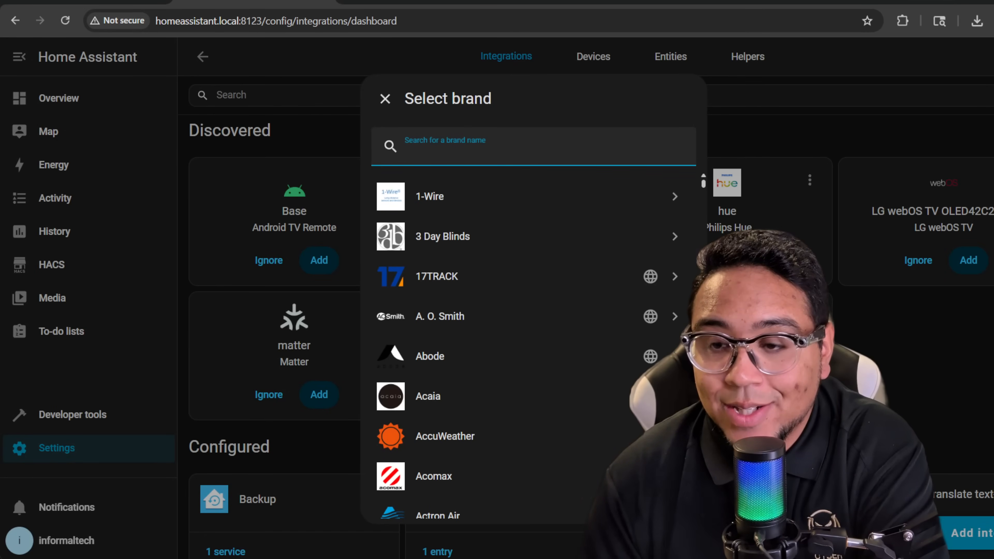
{"action": "type", "text": "mpd"}
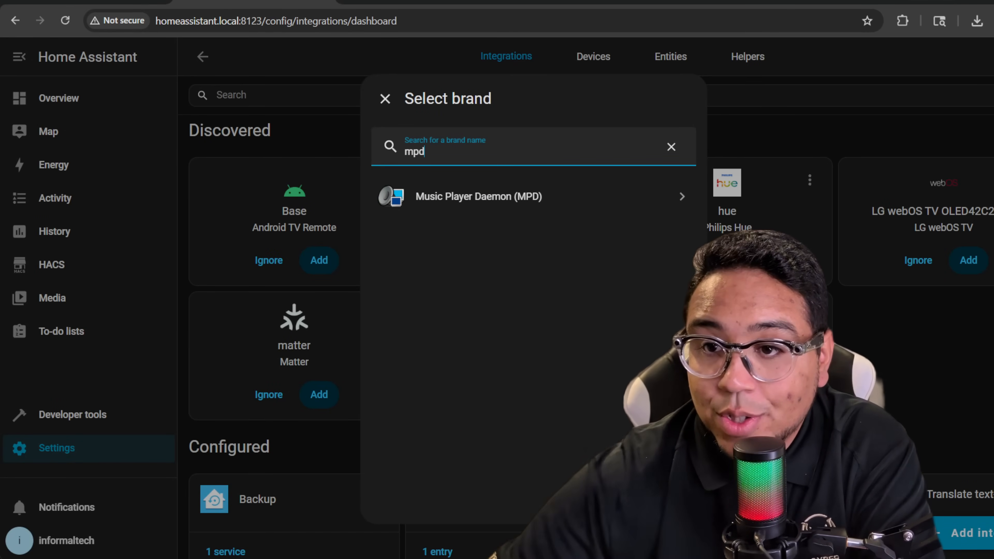
{"action": "left_click", "coordinate": [682, 194]}
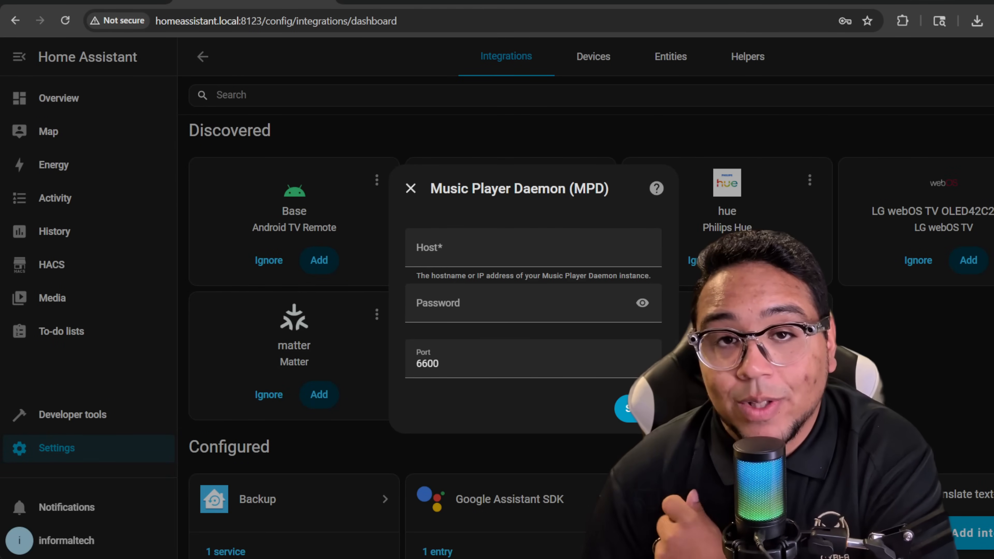
Connect the Music Player Daemon integration to host 127.0.0.1 on port 6600 with an empty password, and finish without assigning an area.
{"action": "left_click", "coordinate": [507, 242]}
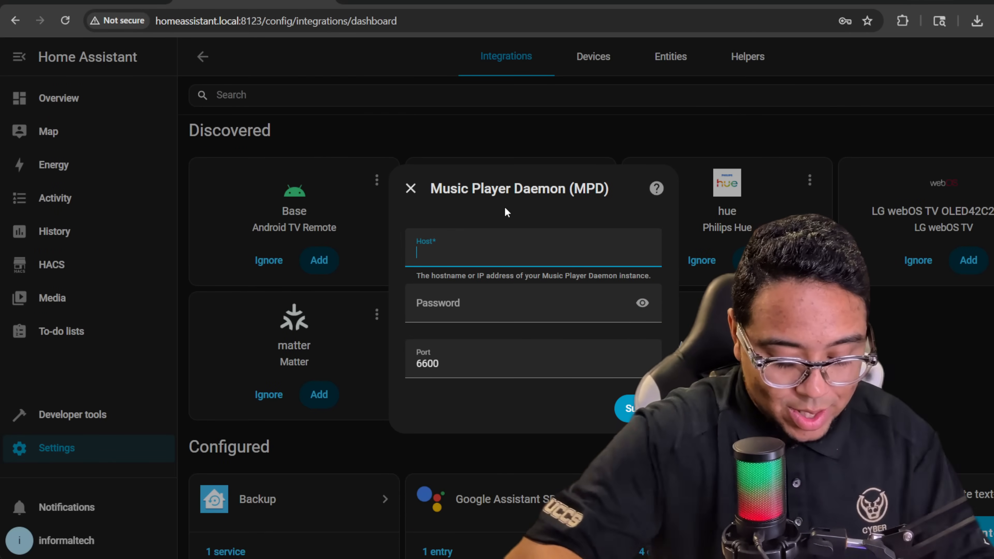
{"action": "type", "text": "10"}
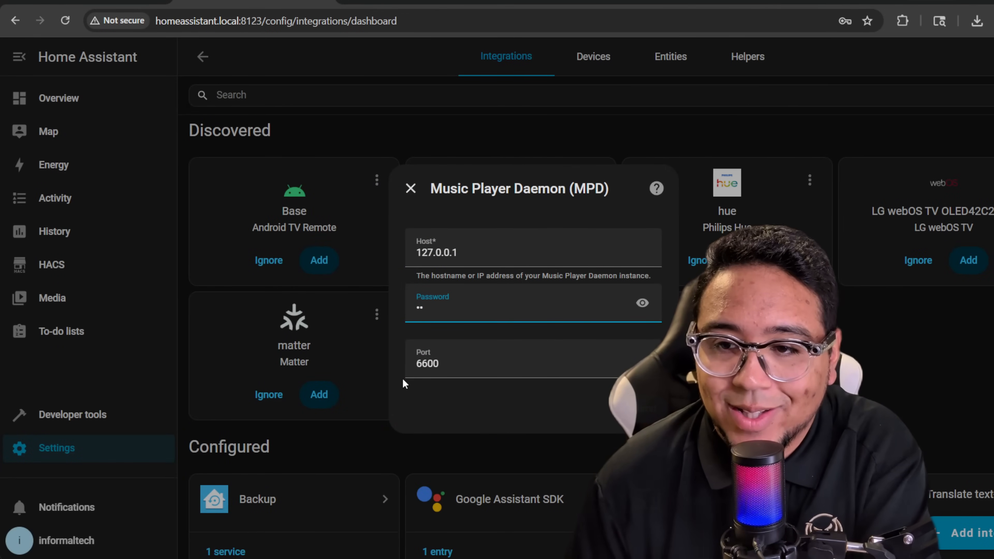
{"action": "left_click", "coordinate": [426, 408]}
{"action": "left_click", "coordinate": [556, 313]}
{"action": "key", "text": "BackSpace"}
{"action": "key", "text": "BackSpace"}
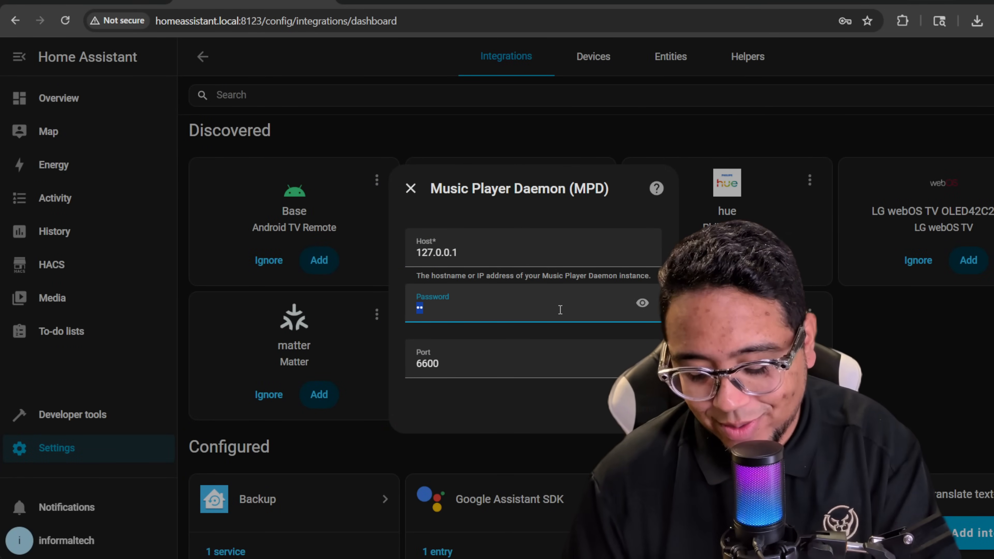
{"action": "left_click", "coordinate": [512, 415]}
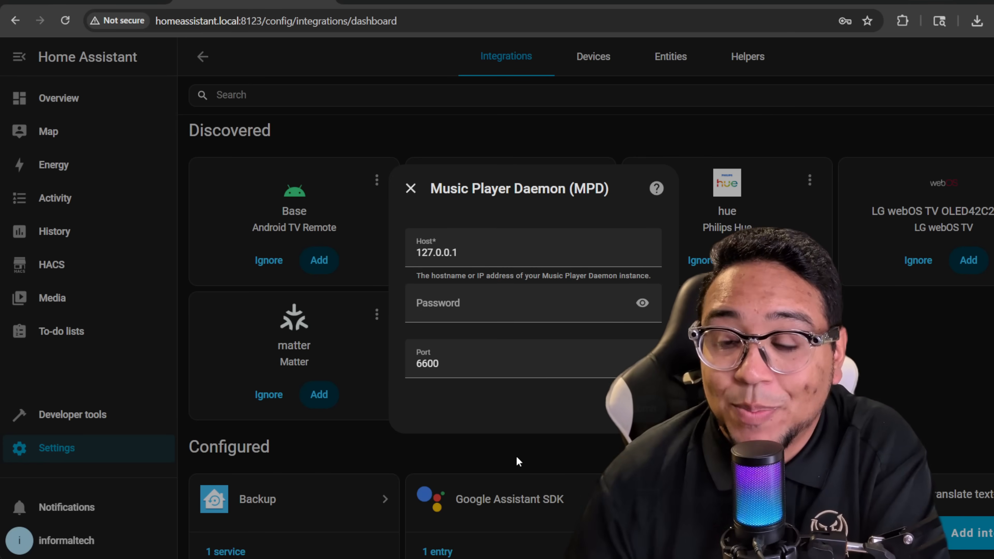
{"action": "left_click", "coordinate": [644, 408]}
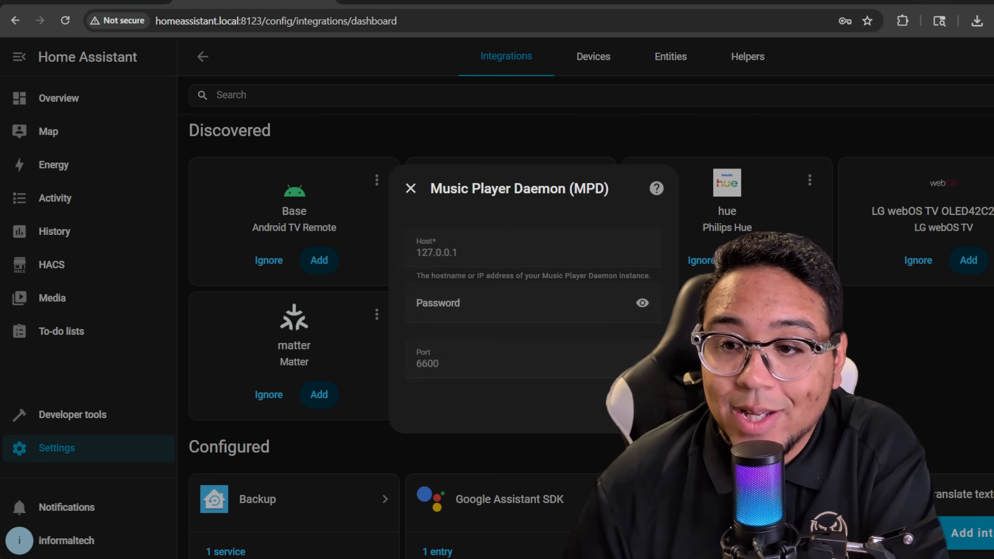
{"action": "left_click", "coordinate": [507, 338]}
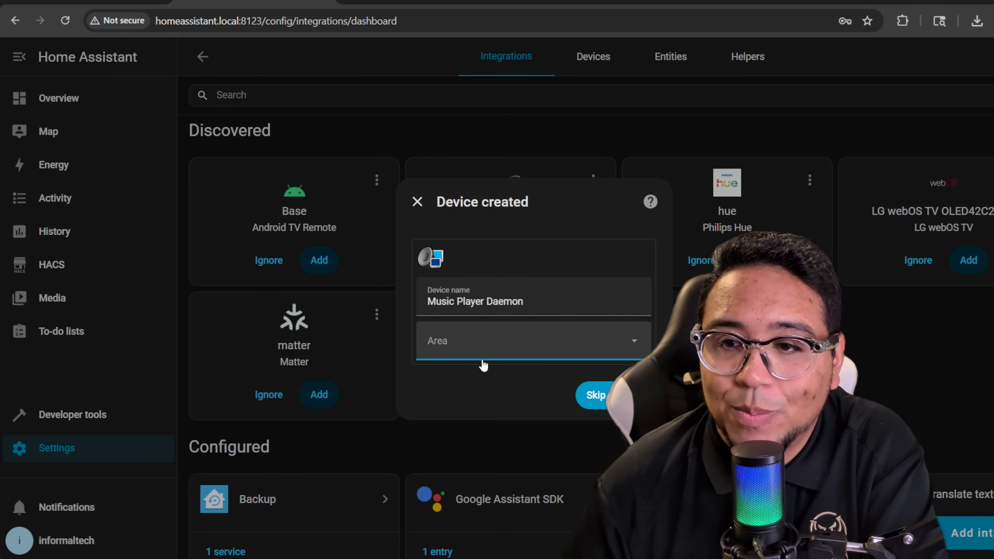
{"action": "left_click", "coordinate": [594, 395]}
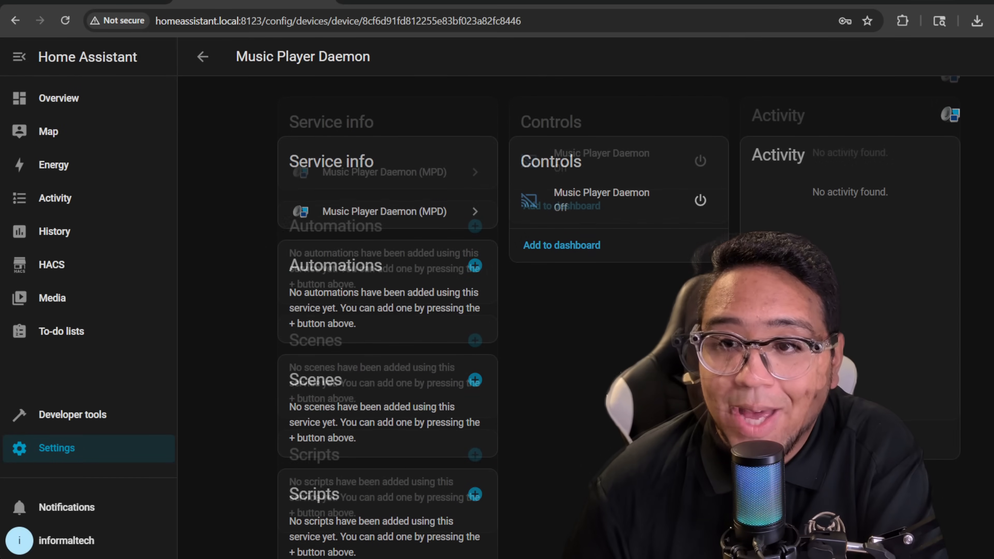
{"action": "left_click", "coordinate": [117, 450]}
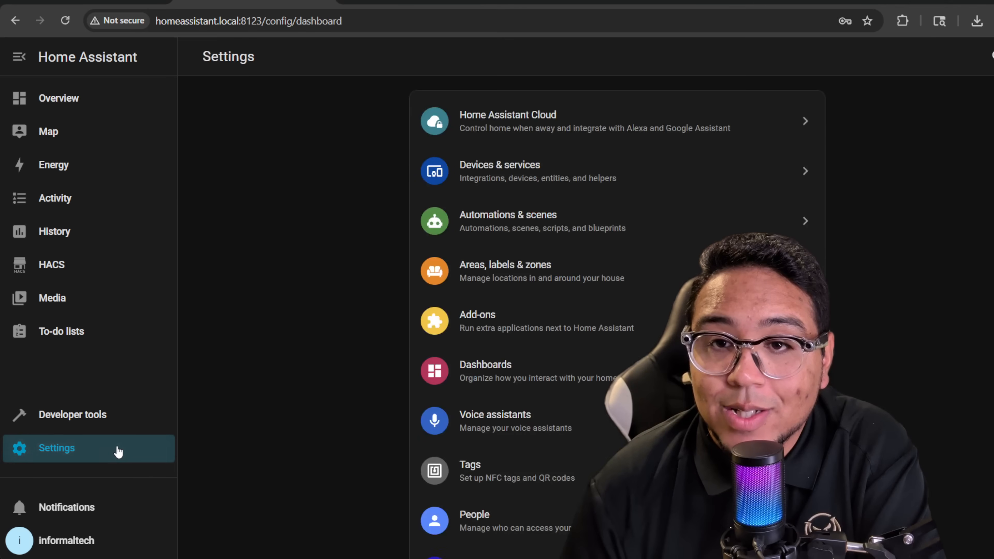
{"action": "left_click", "coordinate": [507, 127]}
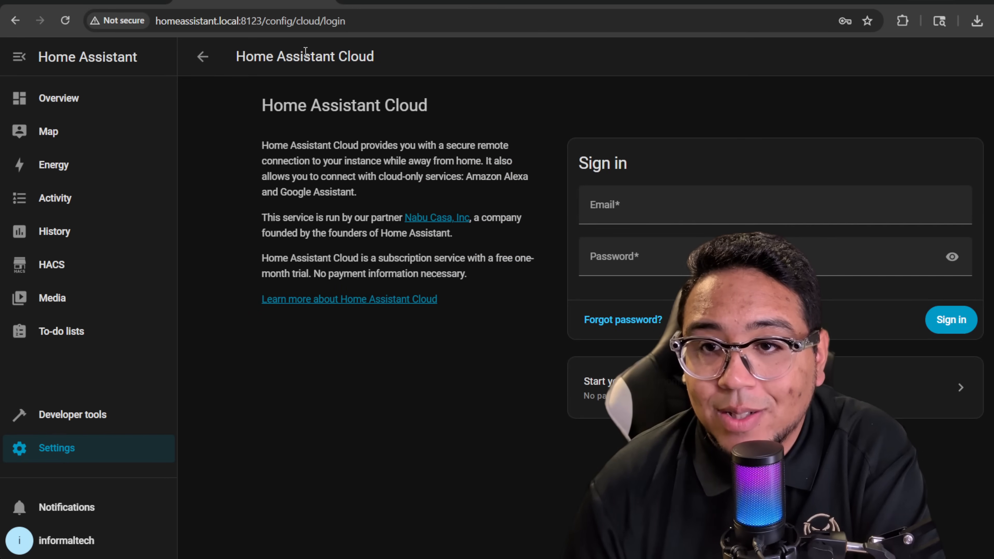
{"action": "left_click", "coordinate": [202, 57]}
{"action": "left_click", "coordinate": [23, 414]}
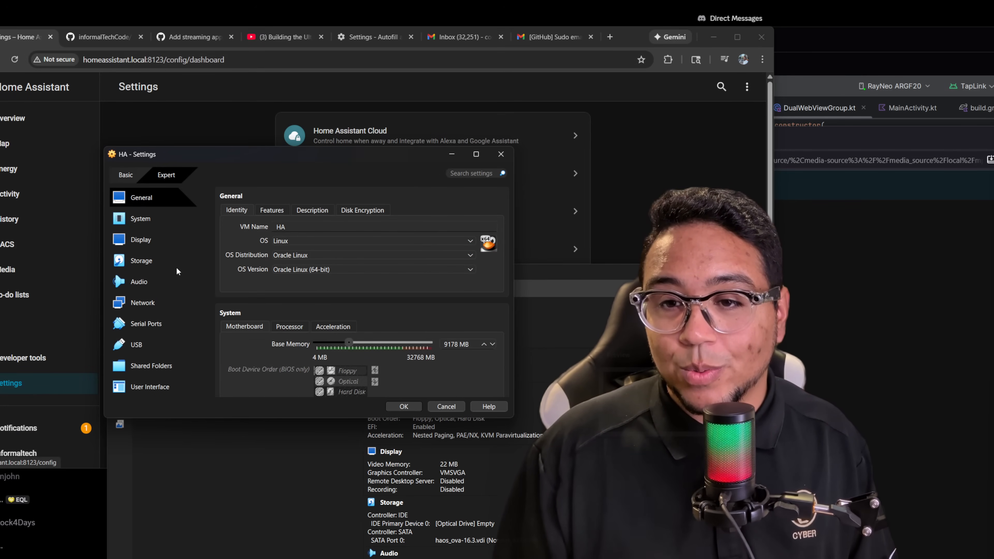
Check the HA virtual machine's audio settings in VirtualBox, including the available audio controllers, and accept the settings.
{"action": "left_click", "coordinate": [135, 282]}
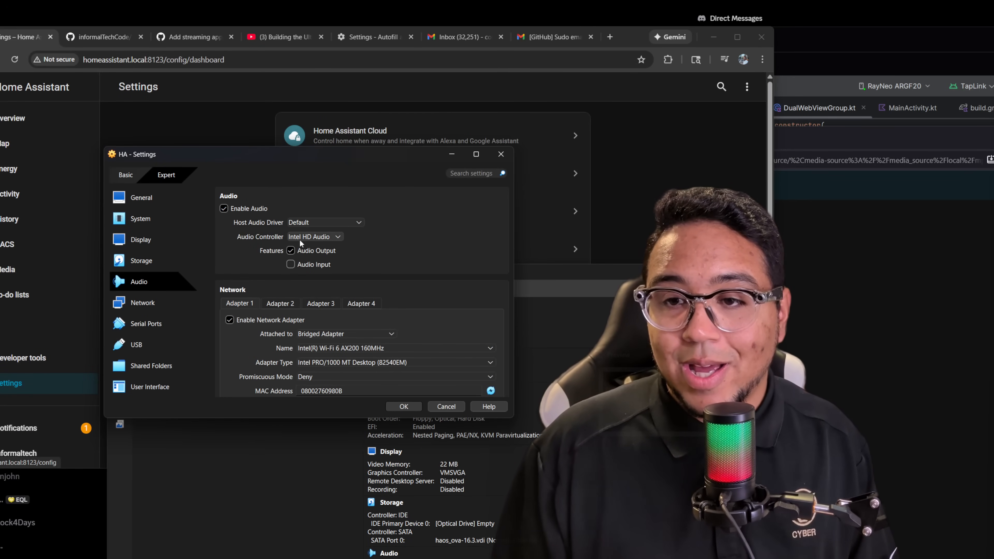
{"action": "left_click", "coordinate": [301, 238]}
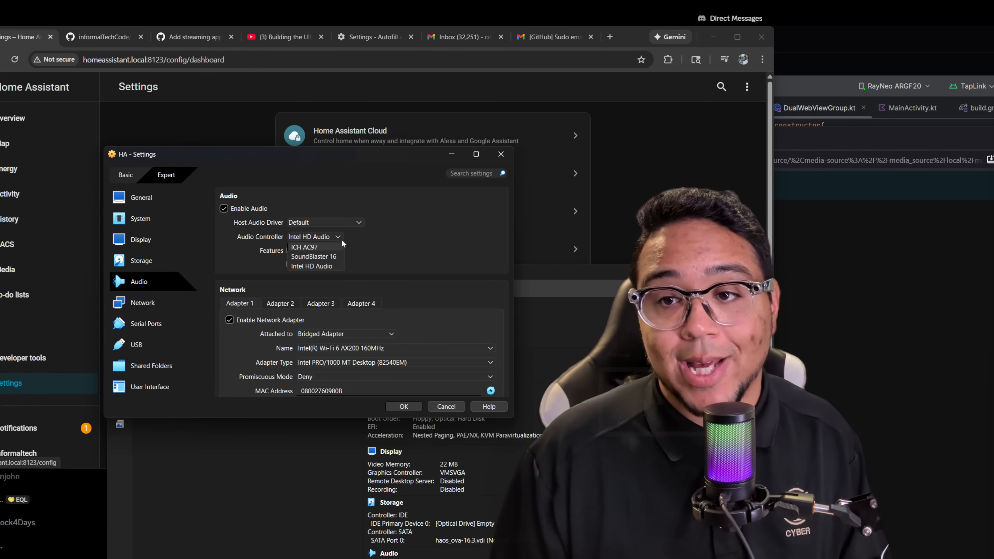
{"action": "left_click", "coordinate": [421, 204]}
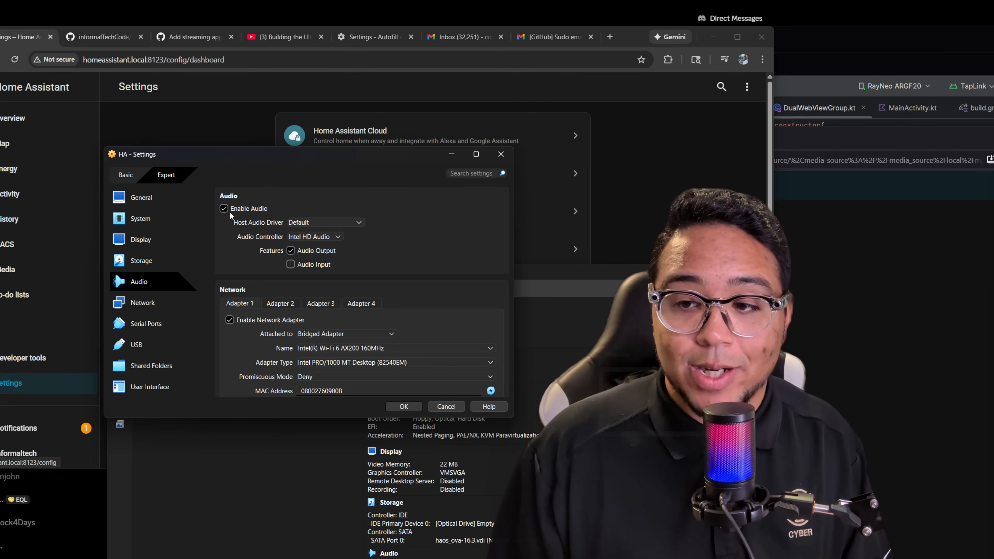
{"action": "left_click", "coordinate": [404, 407]}
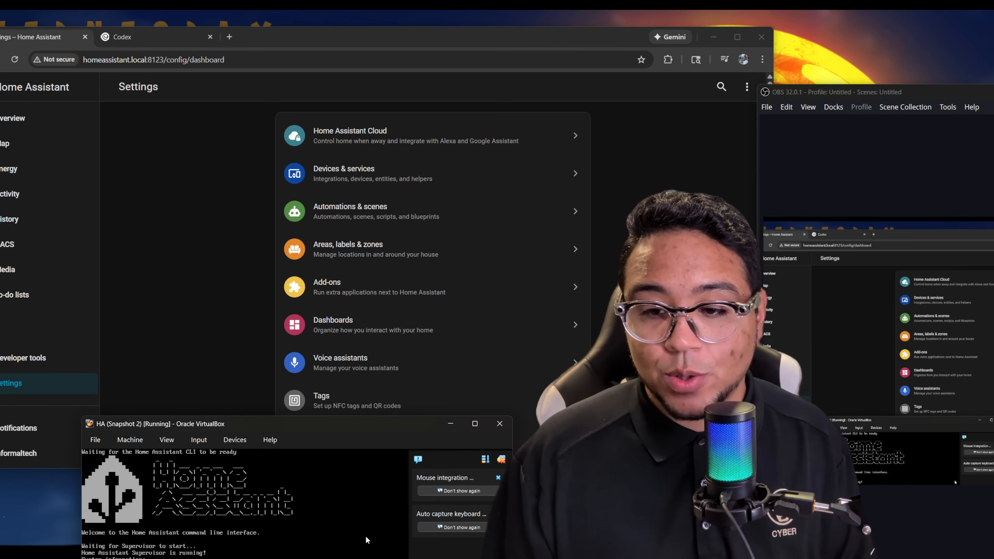
Move the VirtualBox window aside, return to Home Assistant and open the installed MPD add-on's information page.
{"action": "left_click_drag", "start_coordinate": [234, 422], "coordinate": [234, 226]}
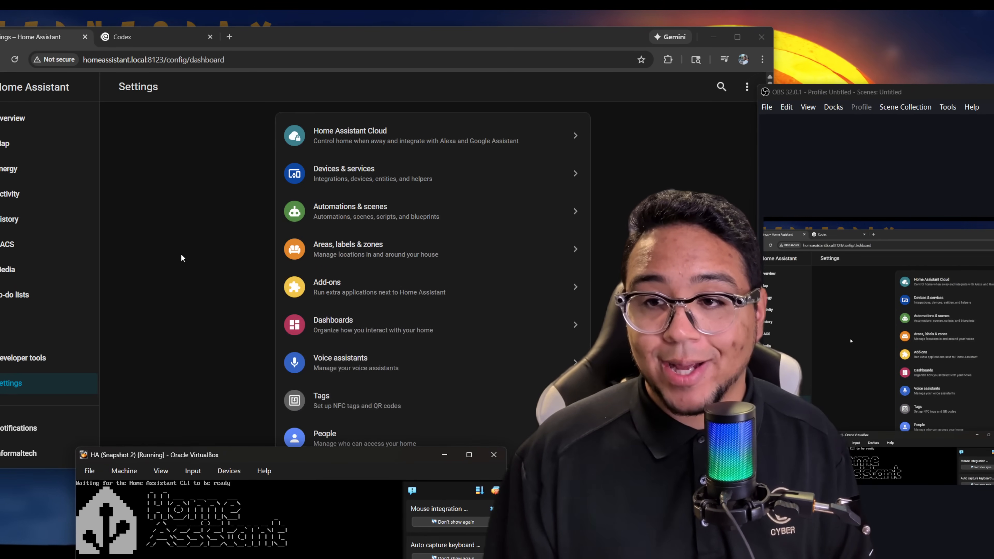
{"action": "left_click", "coordinate": [181, 258]}
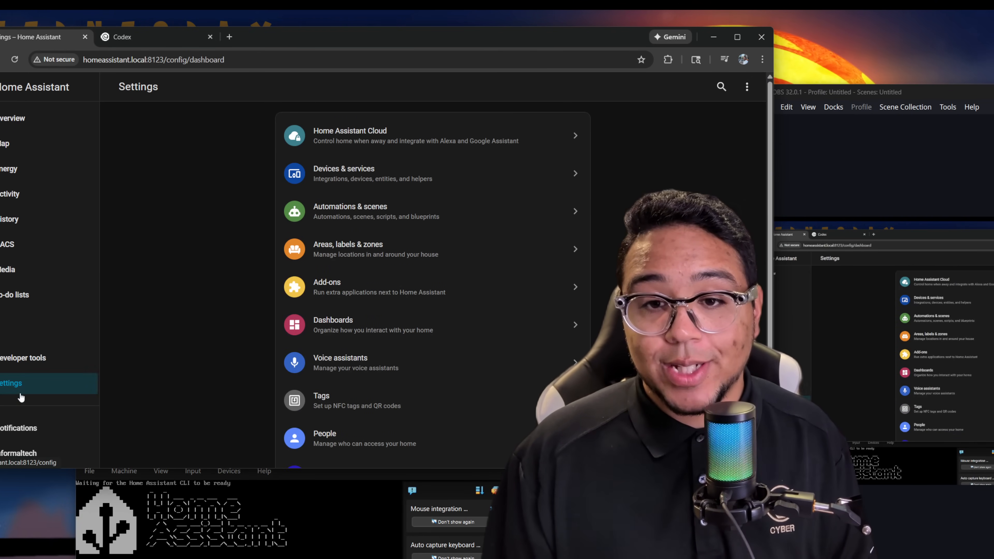
{"action": "left_click", "coordinate": [457, 289]}
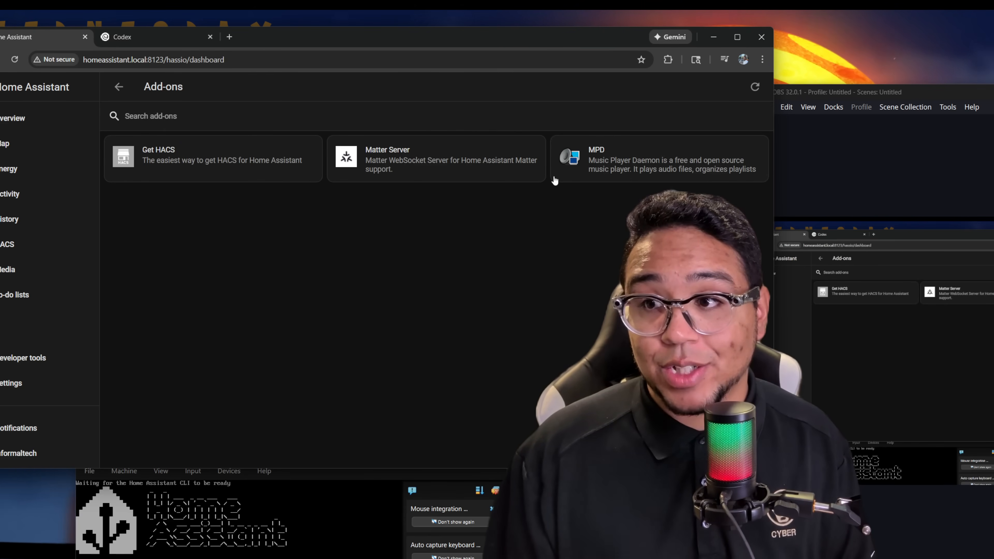
{"action": "left_click", "coordinate": [601, 161]}
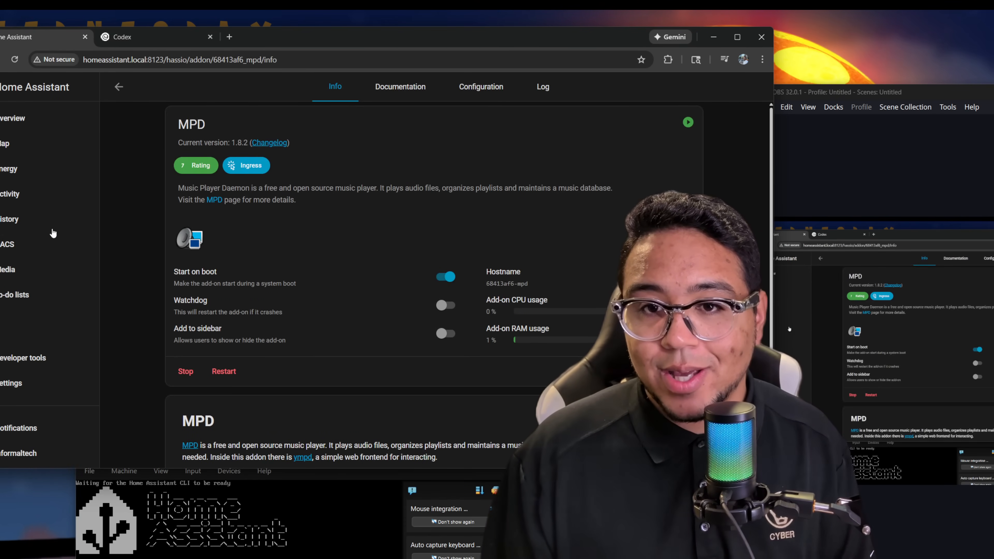
Play "good for the ghost - Alge.mp3" from the mpd folder in My media on the Music Player Daemon player, and pause it.
{"action": "left_click", "coordinate": [51, 270]}
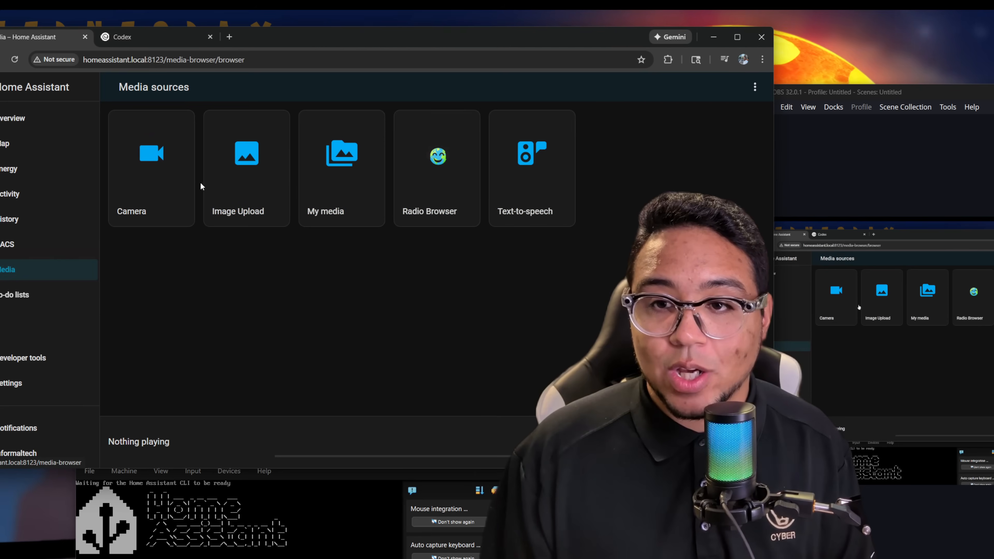
{"action": "left_click", "coordinate": [355, 170]}
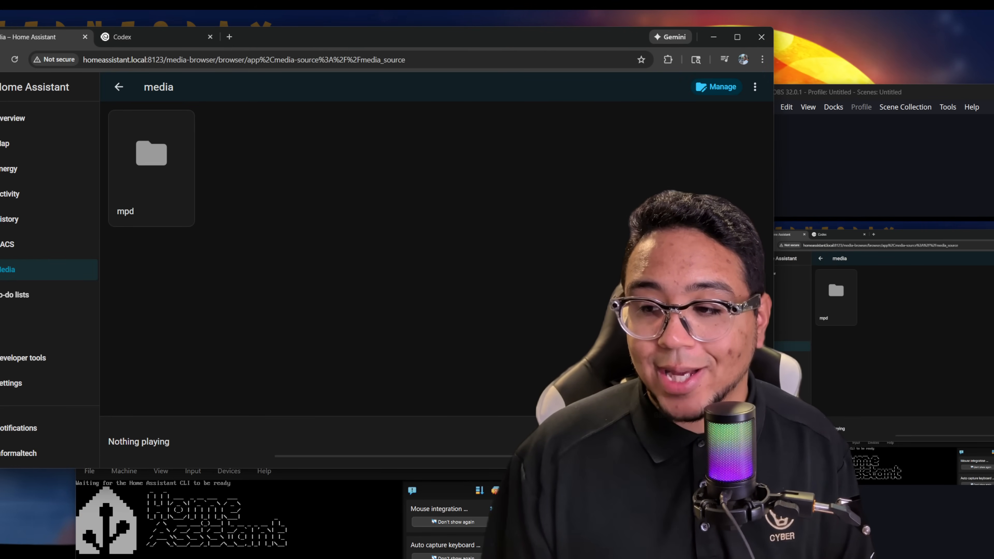
{"action": "left_click", "coordinate": [724, 399]}
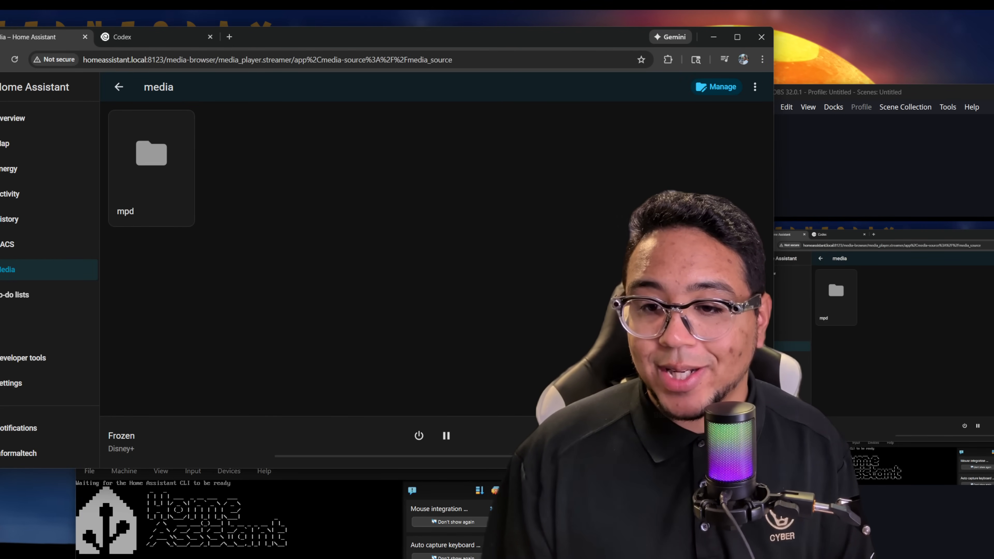
{"action": "left_click", "coordinate": [161, 168]}
{"action": "left_click", "coordinate": [161, 168]}
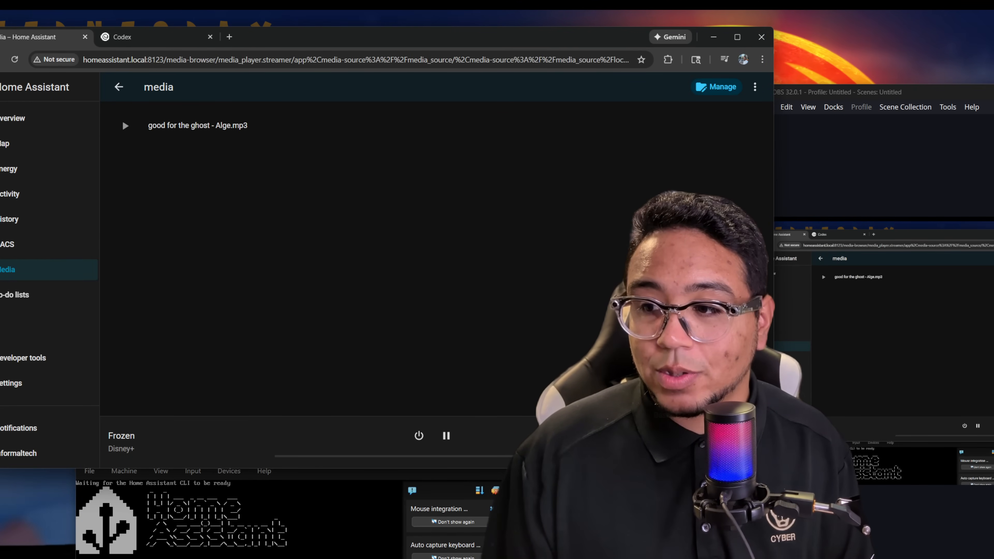
{"action": "left_click", "coordinate": [712, 380]}
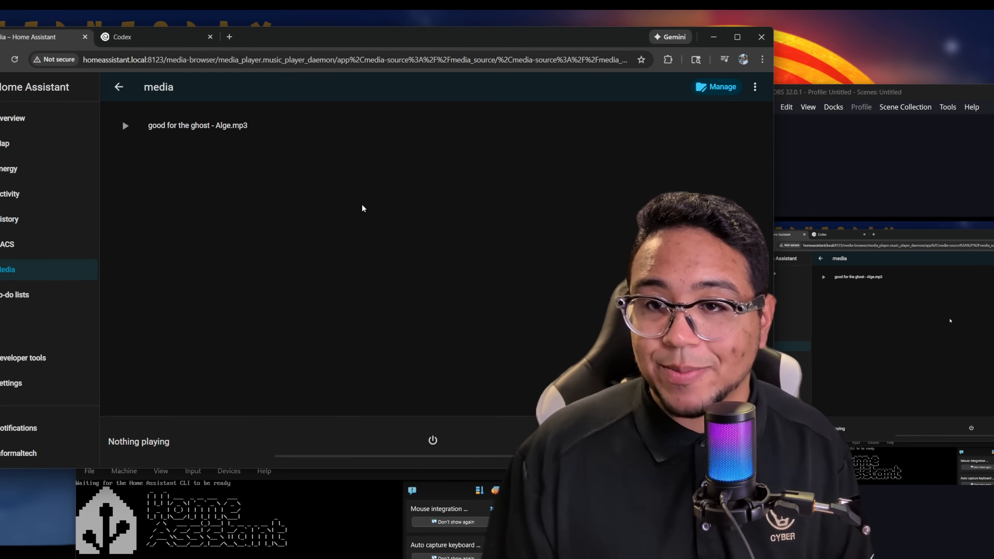
{"action": "left_click", "coordinate": [125, 125]}
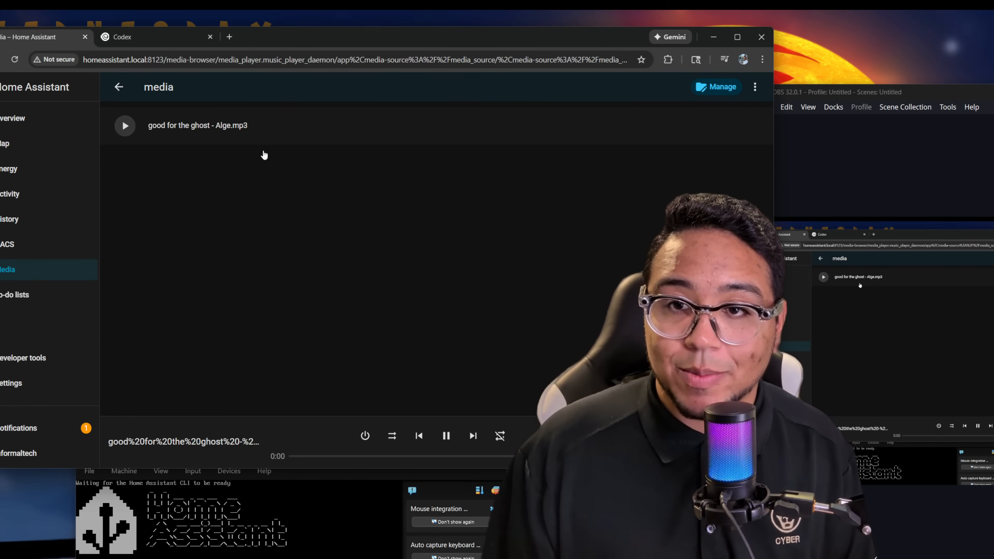
{"action": "left_click", "coordinate": [446, 436]}
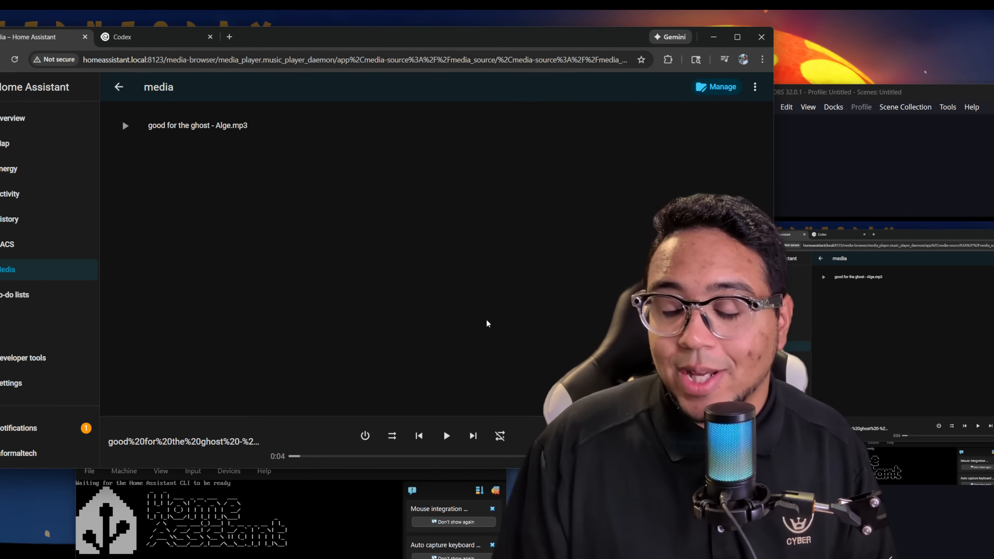
Open the "denver scored" automation and look through the kinds of actions that can be added.
{"action": "left_click", "coordinate": [15, 383]}
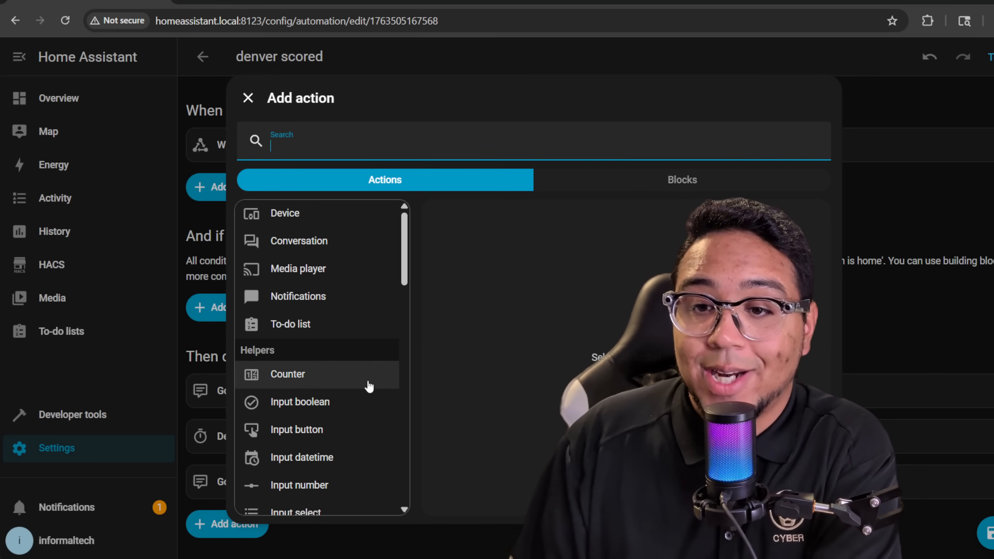
{"action": "scroll", "coordinate": [317, 431], "scroll_direction": "down", "scroll_amount": 4}
{"action": "scroll", "coordinate": [318, 430], "scroll_direction": "down", "scroll_amount": 10}
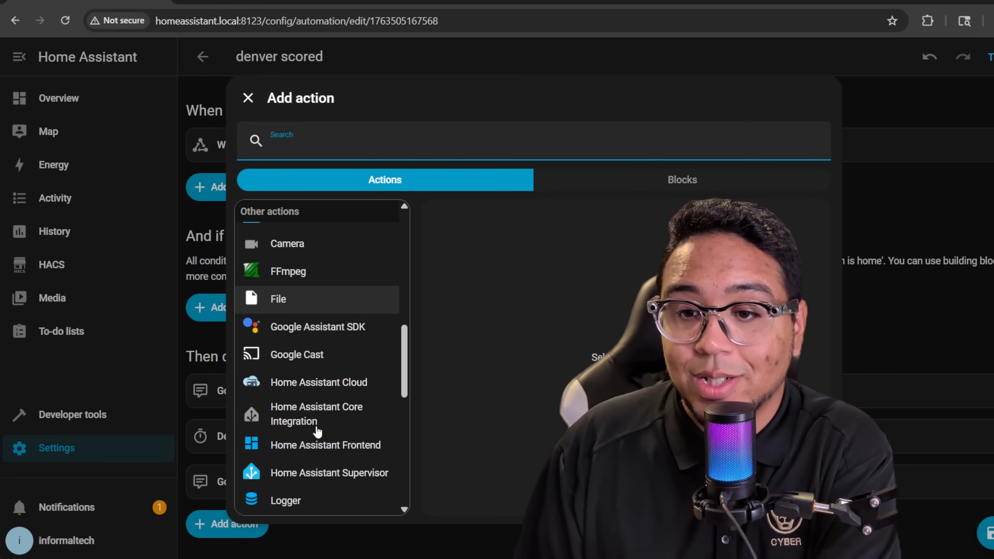
{"action": "scroll", "coordinate": [315, 438], "scroll_direction": "down", "scroll_amount": 5}
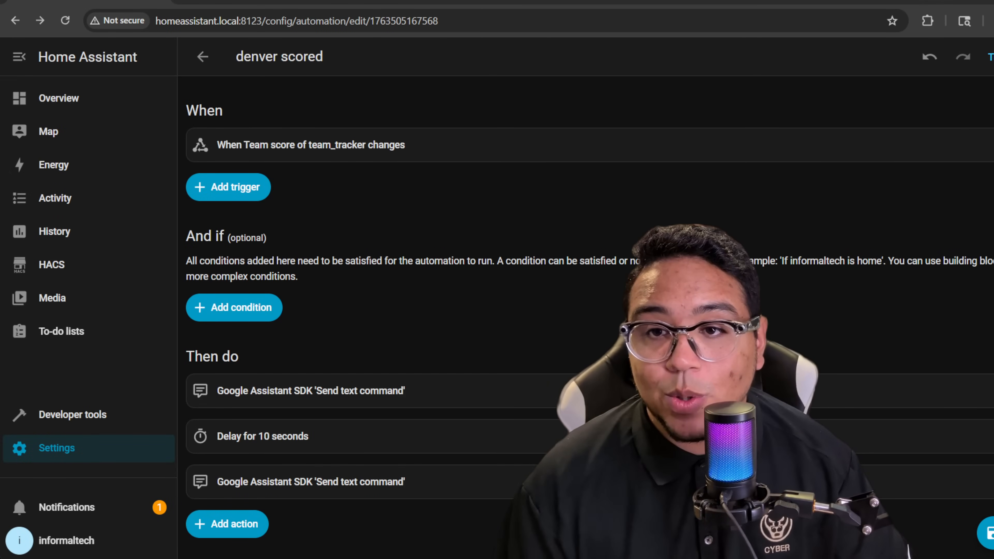
{"action": "left_click", "coordinate": [244, 525]}
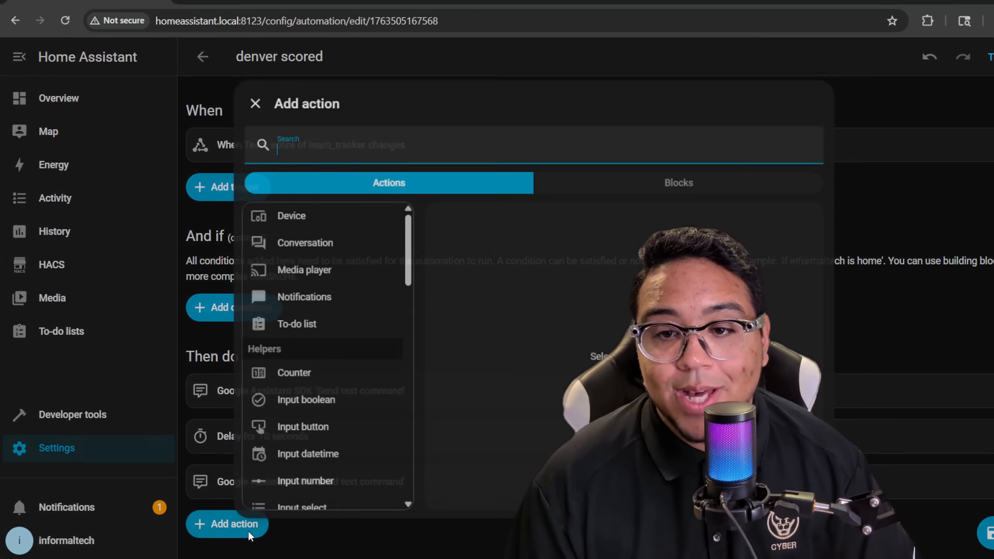
{"action": "left_click", "coordinate": [338, 266]}
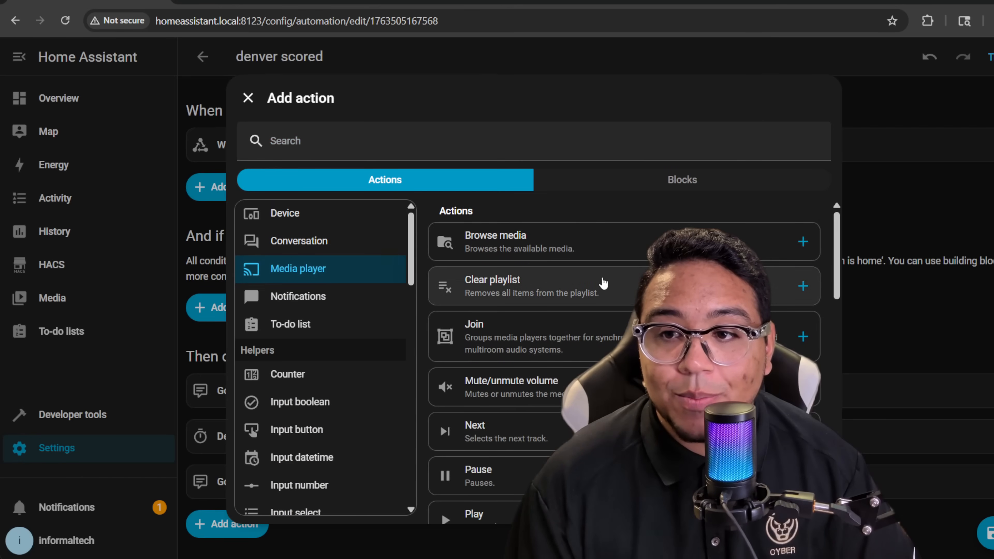
{"action": "scroll", "coordinate": [556, 391], "scroll_direction": "down", "scroll_amount": 2}
{"action": "left_click", "coordinate": [547, 440]}
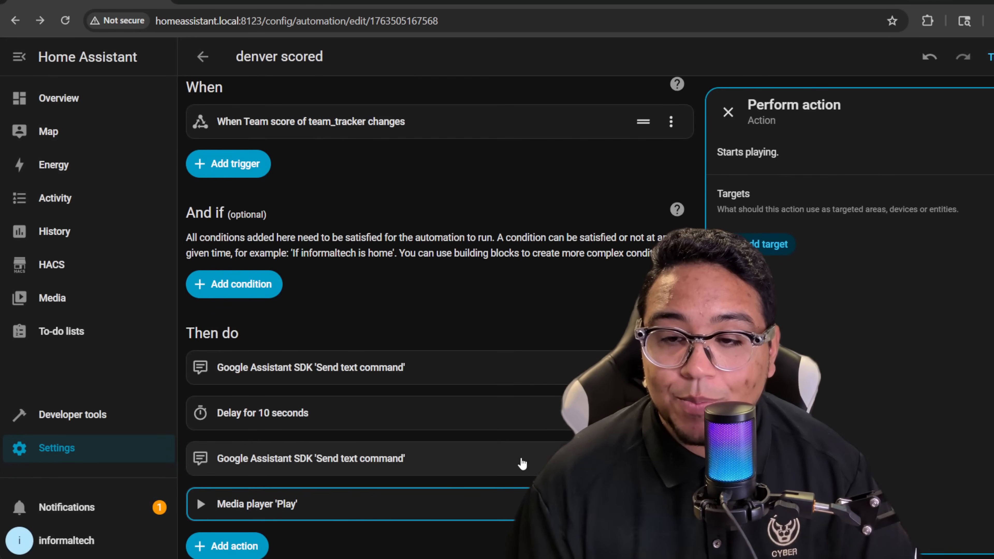
{"action": "left_click", "coordinate": [671, 504]}
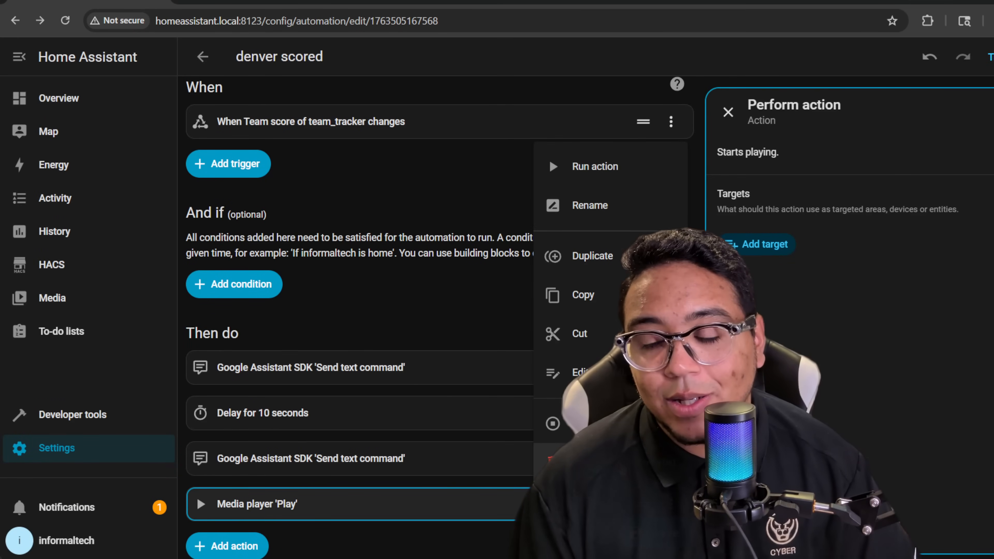
{"action": "left_click", "coordinate": [575, 460]}
Add a Media player "Play media" action after the last Google Assistant command in the "denver scored" automation.
{"action": "left_click", "coordinate": [225, 524]}
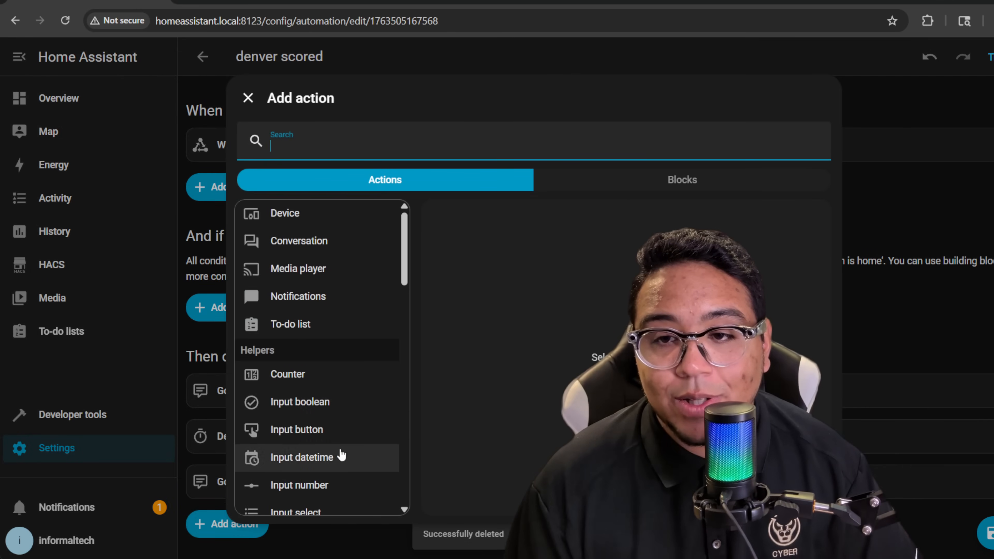
{"action": "left_click", "coordinate": [309, 268]}
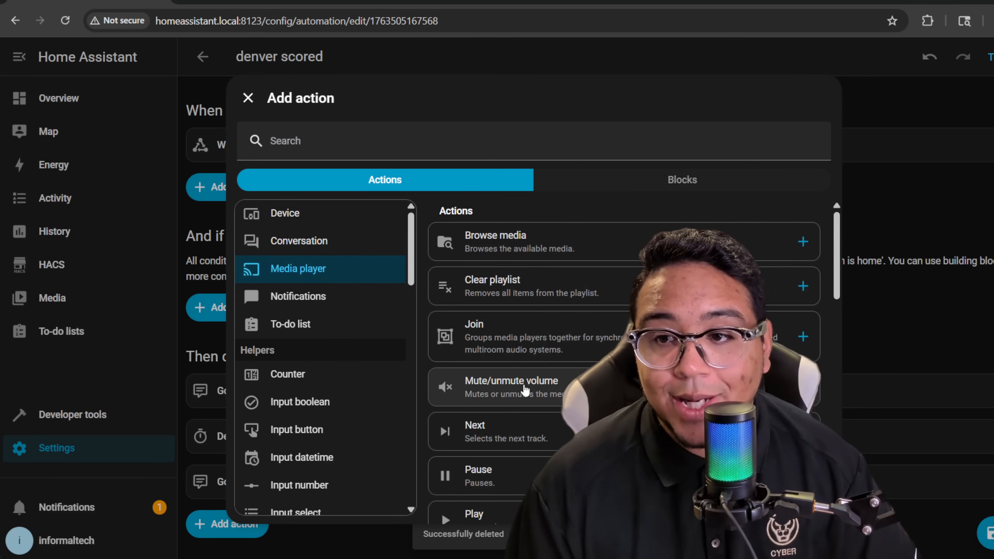
{"action": "scroll", "coordinate": [524, 389], "scroll_direction": "down", "scroll_amount": 4}
{"action": "left_click", "coordinate": [509, 382]}
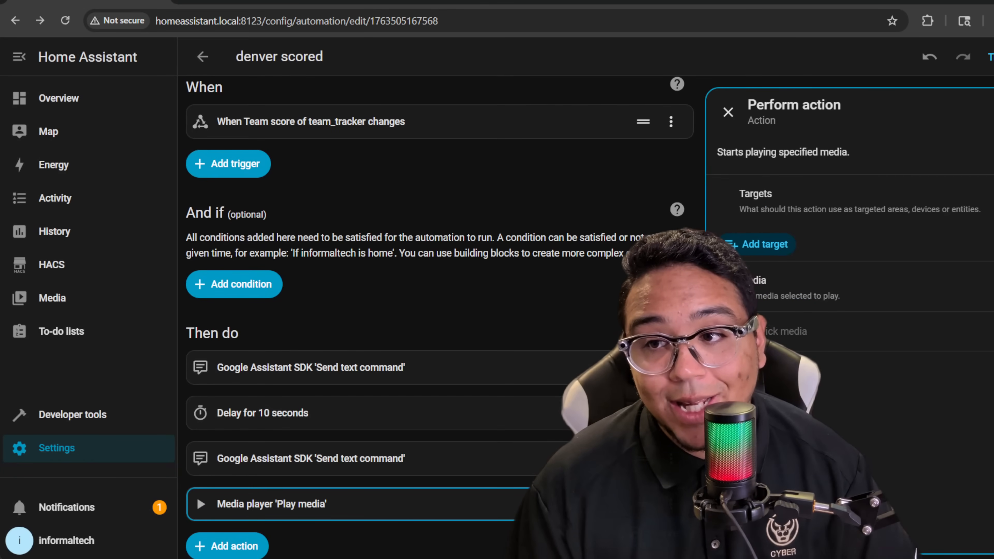
Target the Play media action at Music Player Daemon and choose "good for the ghost - Alge.mp3" from My media.
{"action": "left_click", "coordinate": [766, 244]}
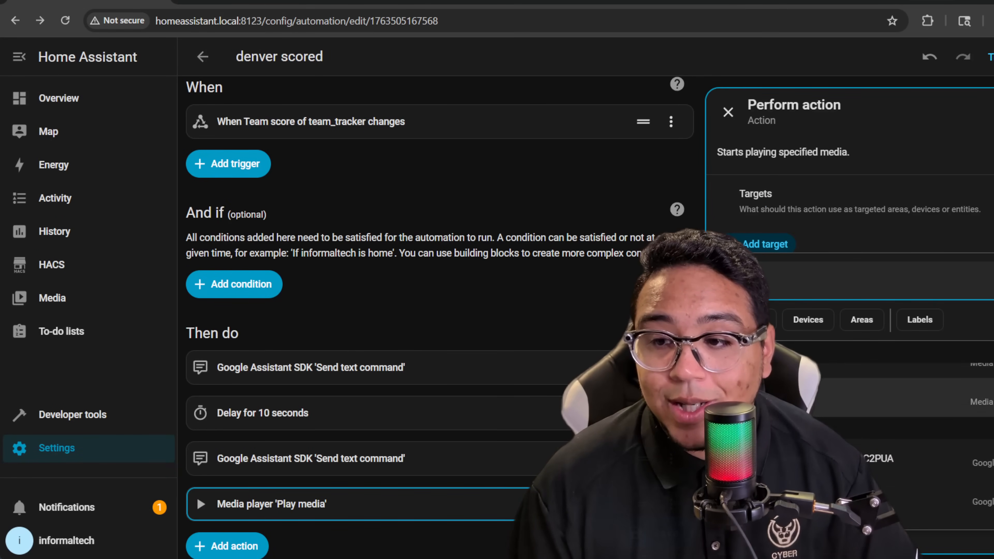
{"action": "left_click", "coordinate": [874, 475]}
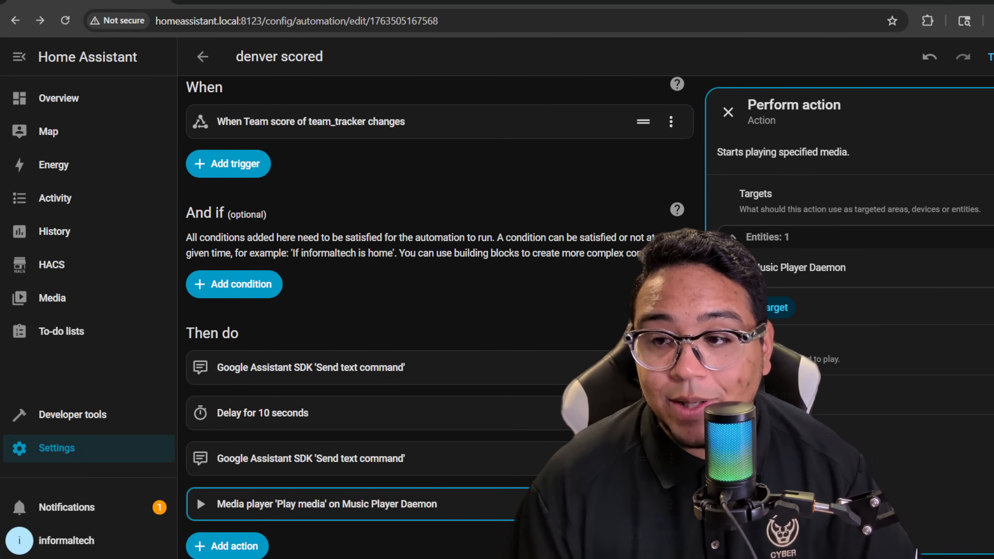
{"action": "left_click", "coordinate": [788, 395]}
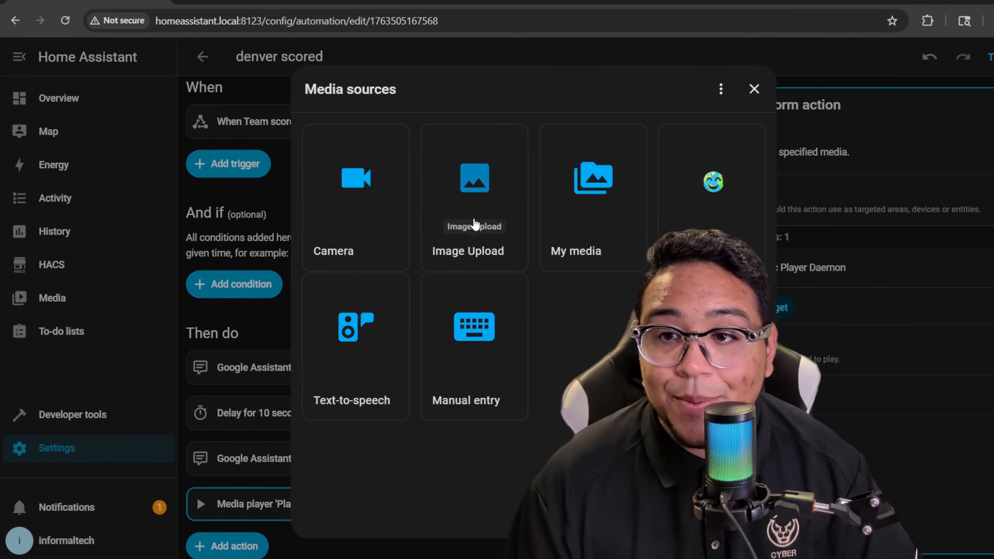
{"action": "left_click", "coordinate": [598, 200]}
{"action": "left_click", "coordinate": [357, 188]}
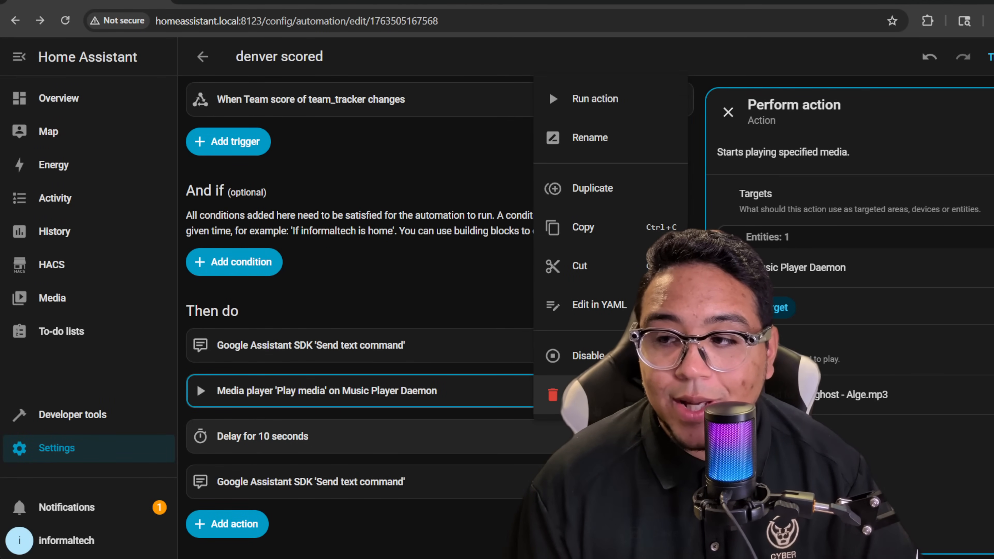
Delete the 10-second delay and add a "Wait for a trigger" action to the automation.
{"action": "left_click", "coordinate": [556, 395]}
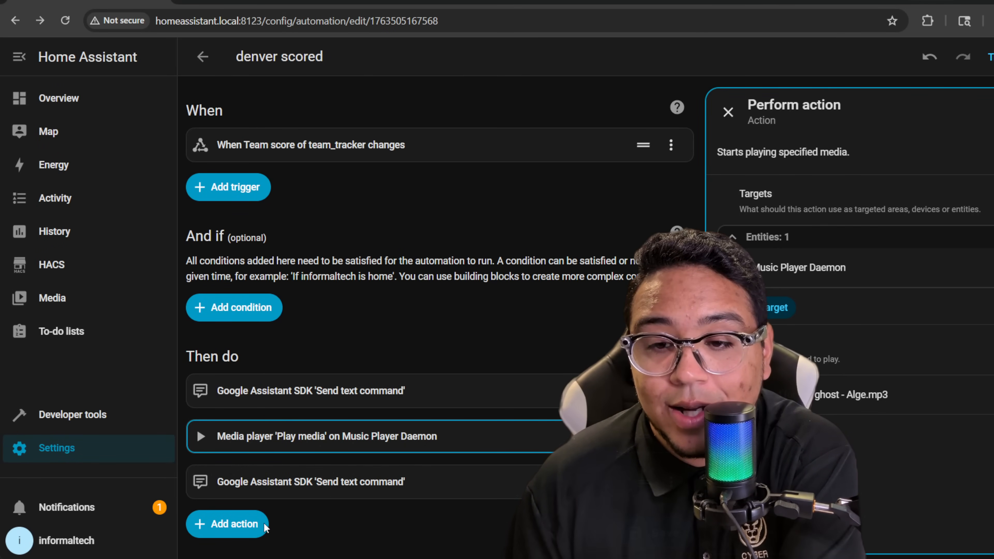
{"action": "left_click", "coordinate": [234, 524]}
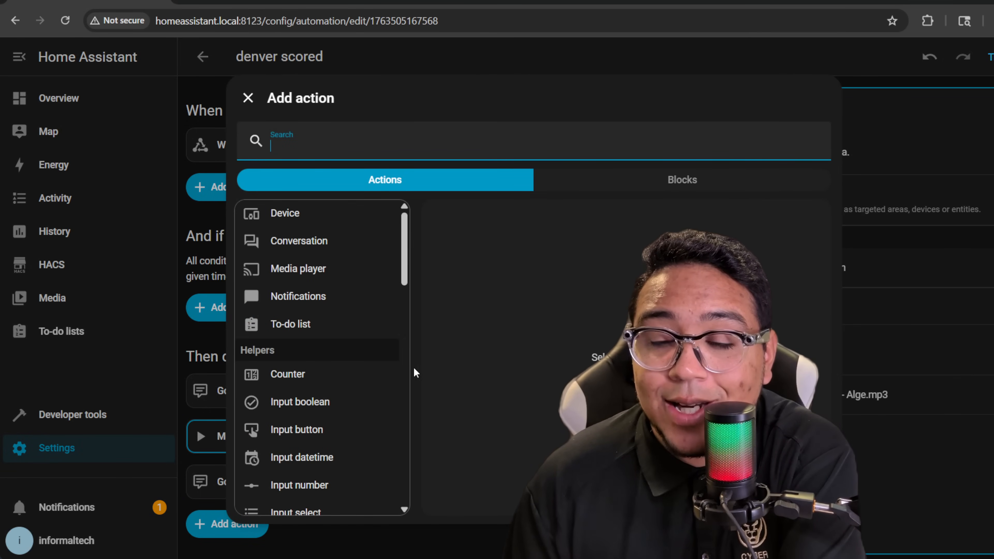
{"action": "type", "text": "wait"}
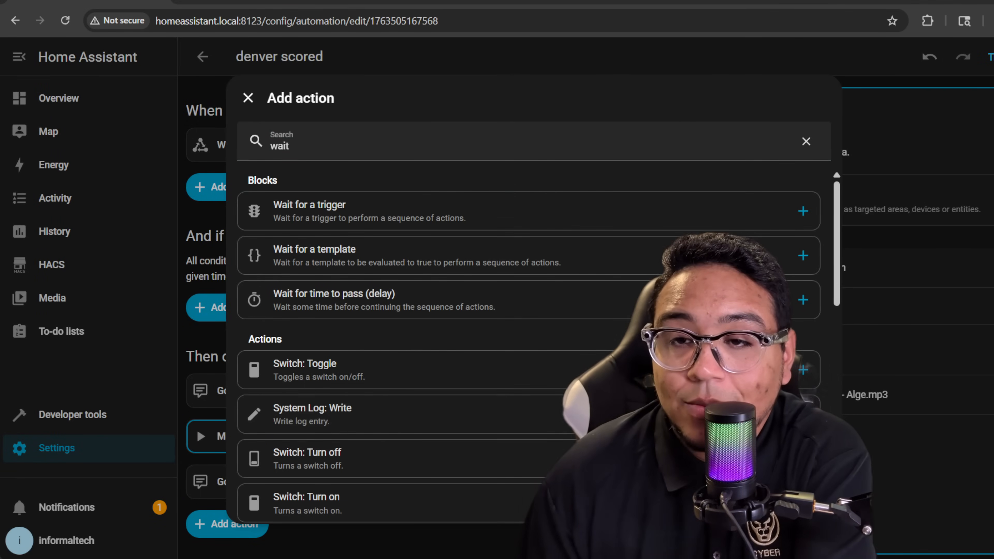
{"action": "double_click", "coordinate": [315, 147]}
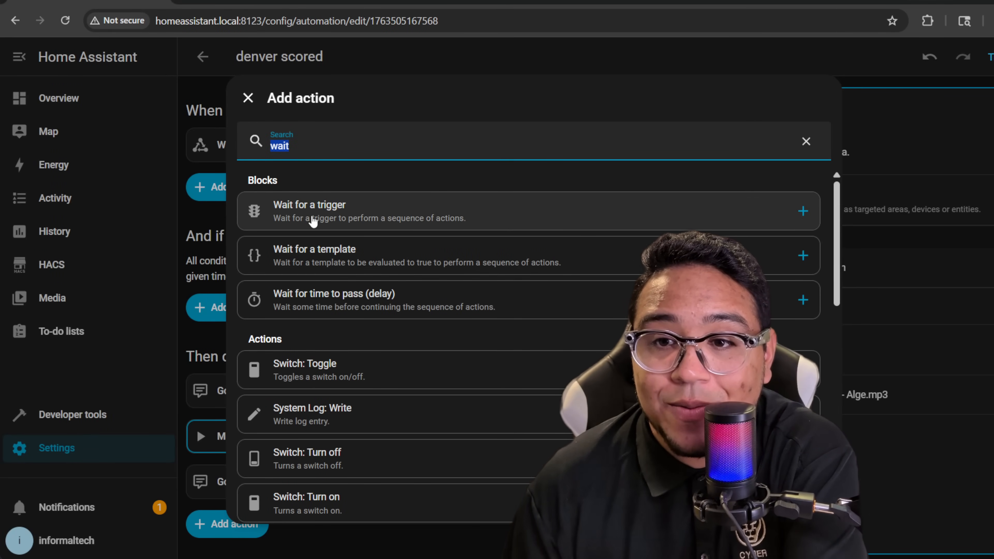
{"action": "left_click", "coordinate": [321, 219]}
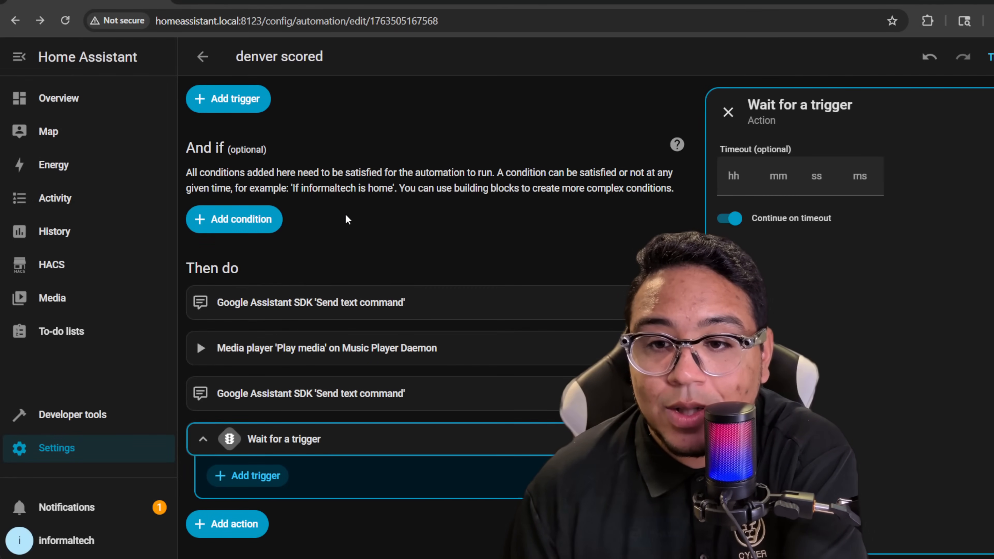
Add an entity State trigger inside the wait action and select Music Player Daemon as its entity.
{"action": "left_click", "coordinate": [267, 474]}
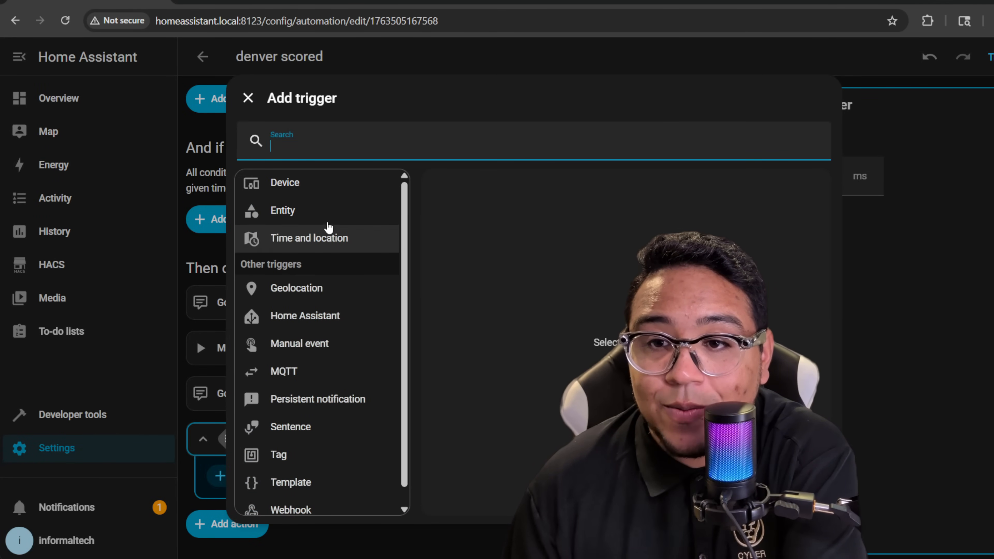
{"action": "left_click", "coordinate": [328, 217]}
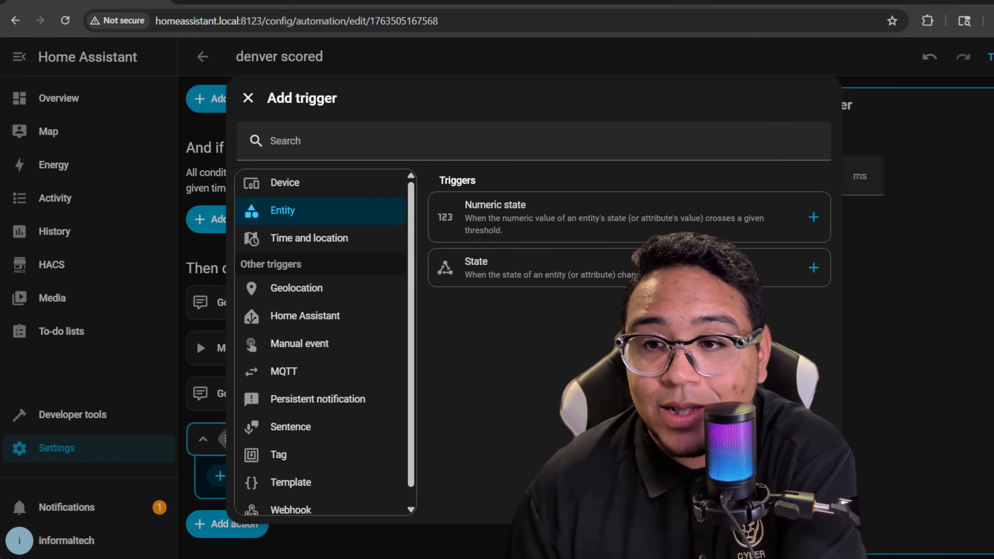
{"action": "left_click", "coordinate": [533, 265]}
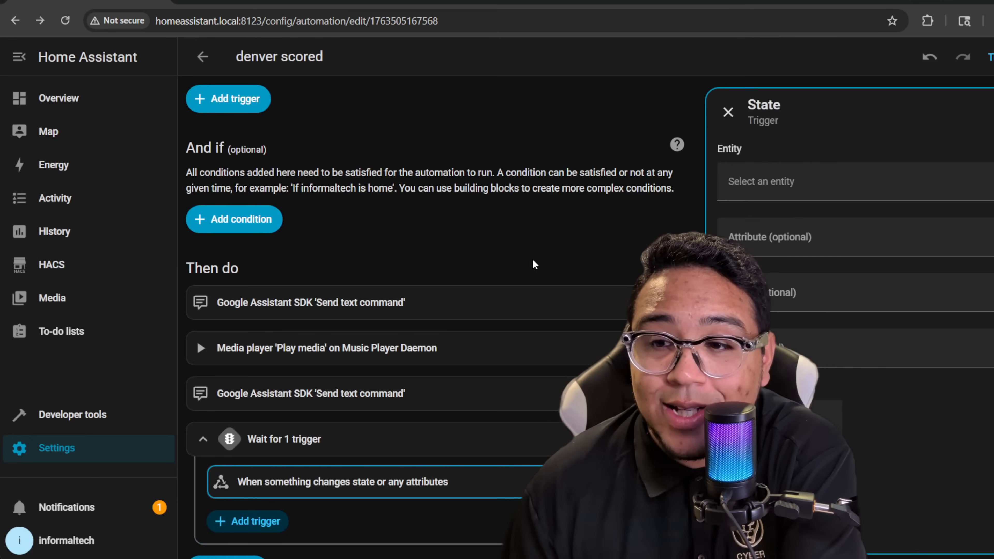
{"action": "left_click", "coordinate": [832, 188]}
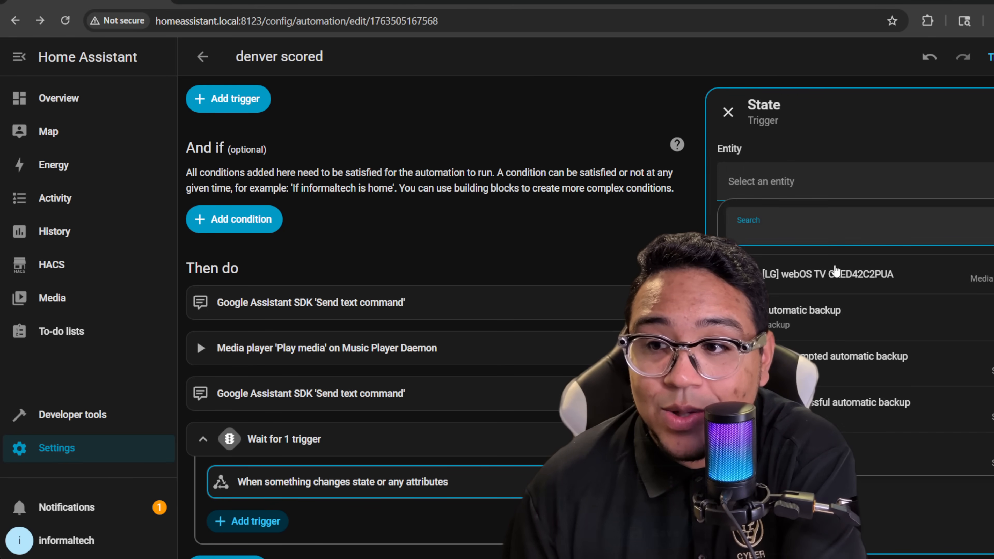
{"action": "type", "text": "med"}
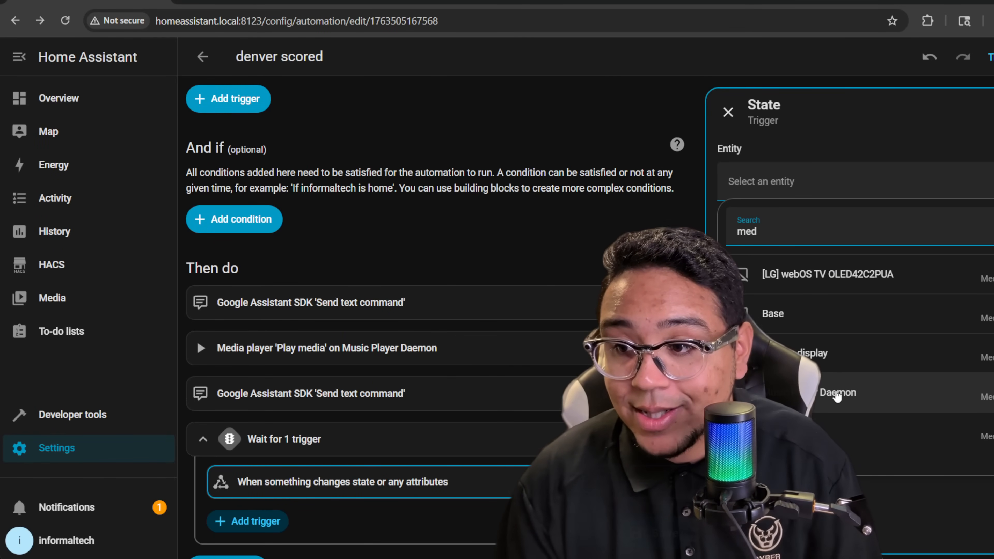
{"action": "left_click", "coordinate": [836, 396]}
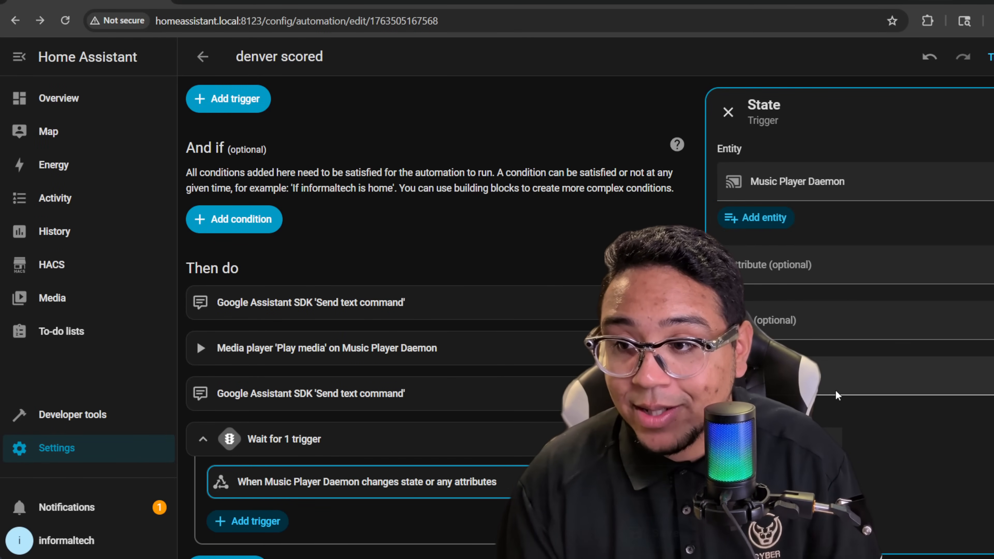
Set the Music Player Daemon state trigger to fire when the player changes to Off.
{"action": "left_click", "coordinate": [841, 262]}
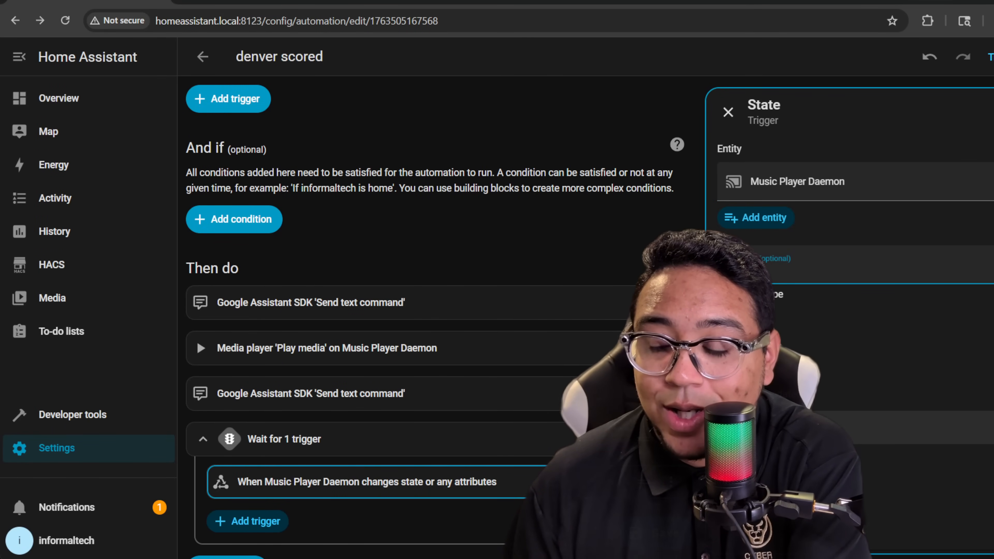
{"action": "left_click", "coordinate": [832, 248]}
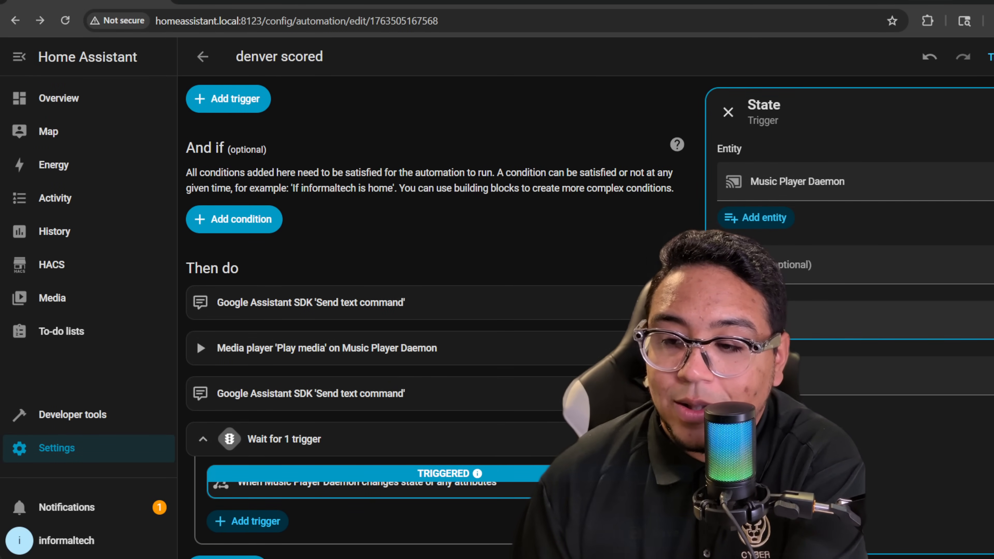
{"action": "left_click", "coordinate": [779, 376]}
{"action": "left_click", "coordinate": [778, 450]}
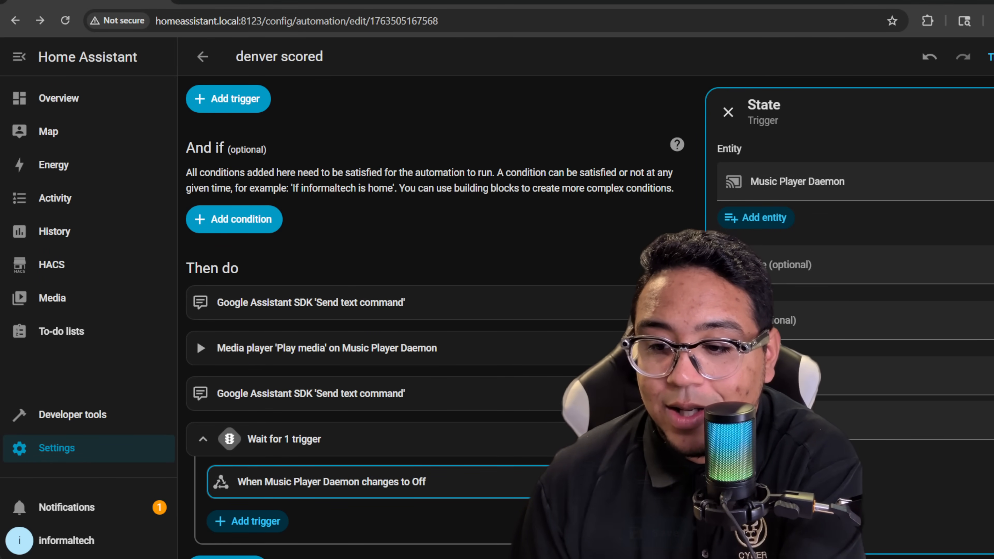
Close the trigger settings and move the wait action between Play media and the last Google Assistant command.
{"action": "key", "text": "Escape"}
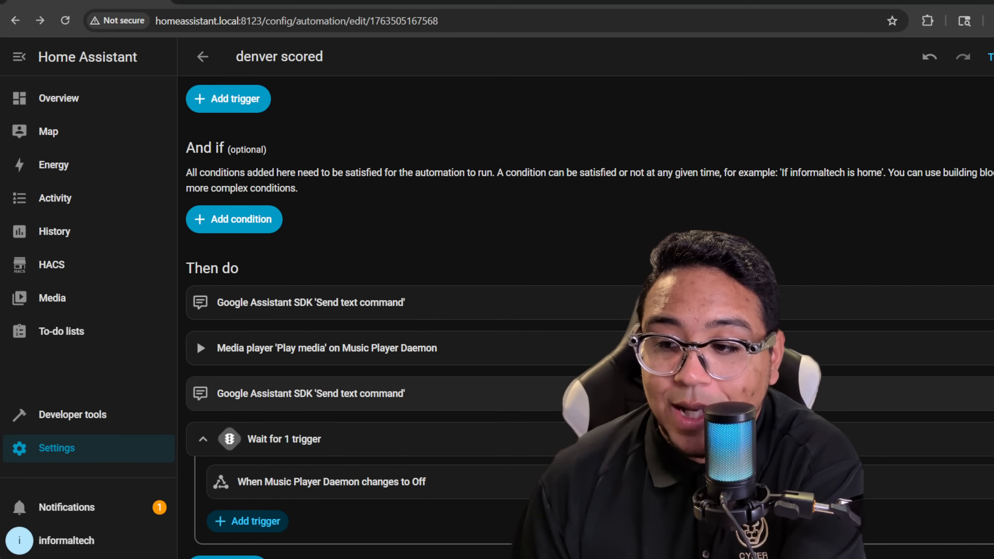
{"action": "left_click_drag", "start_coordinate": [990, 439], "coordinate": [979, 399]}
{"action": "scroll", "coordinate": [978, 399], "scroll_direction": "down", "scroll_amount": 1}
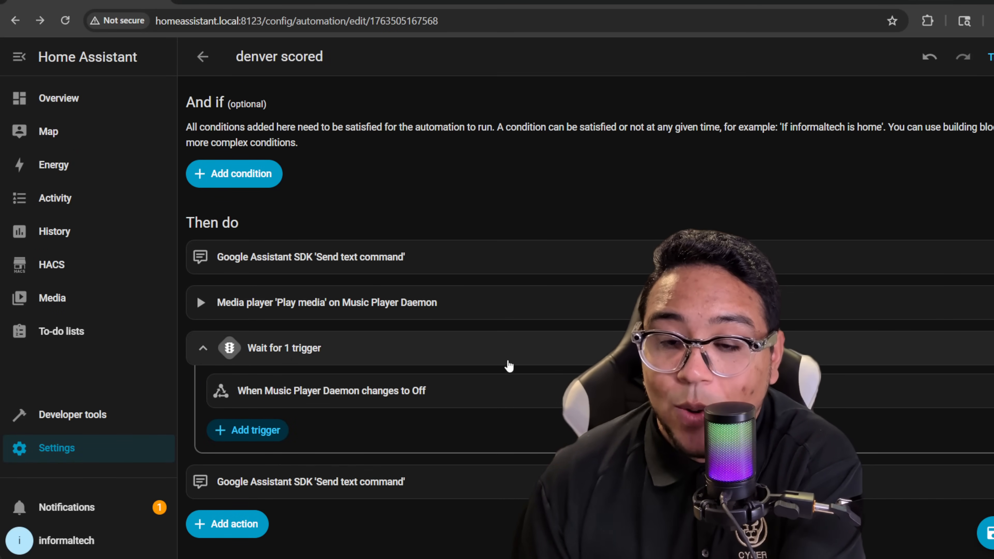
Review the automation's score trigger and action order, including the contents and timeout settings of the wait action.
{"action": "scroll", "coordinate": [508, 353], "scroll_direction": "up", "scroll_amount": 4}
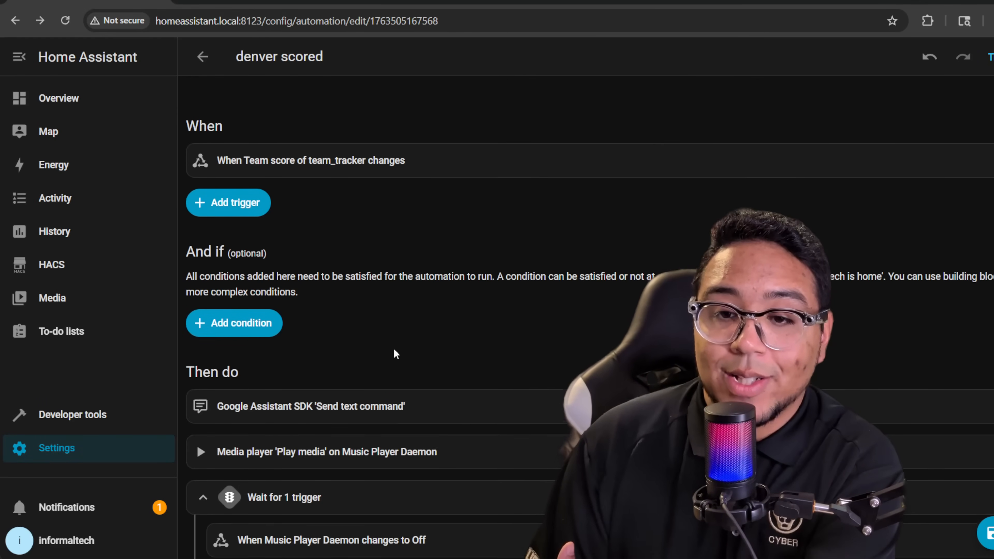
{"action": "scroll", "coordinate": [367, 188], "scroll_direction": "down", "scroll_amount": 1}
{"action": "scroll", "coordinate": [366, 195], "scroll_direction": "down", "scroll_amount": 3}
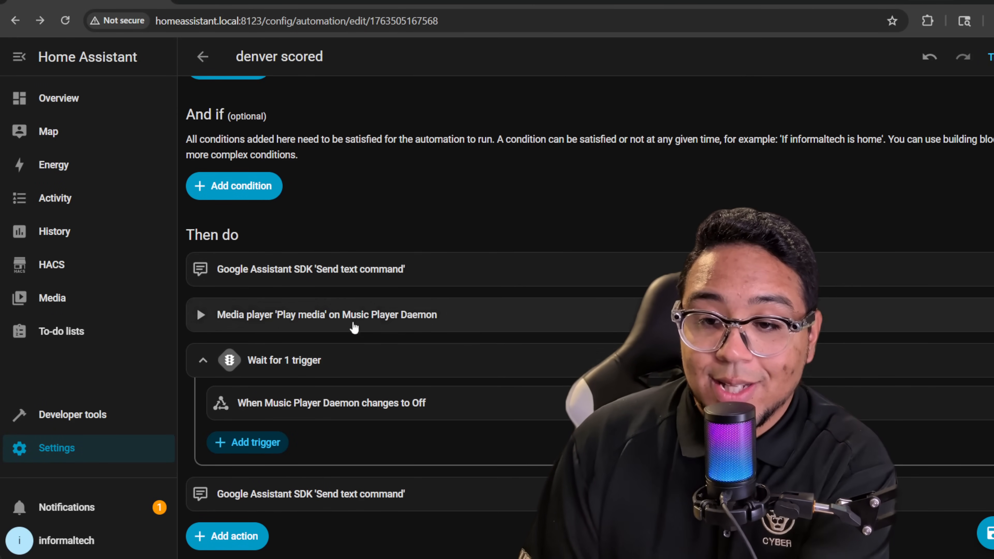
{"action": "scroll", "coordinate": [378, 297], "scroll_direction": "down", "scroll_amount": 1}
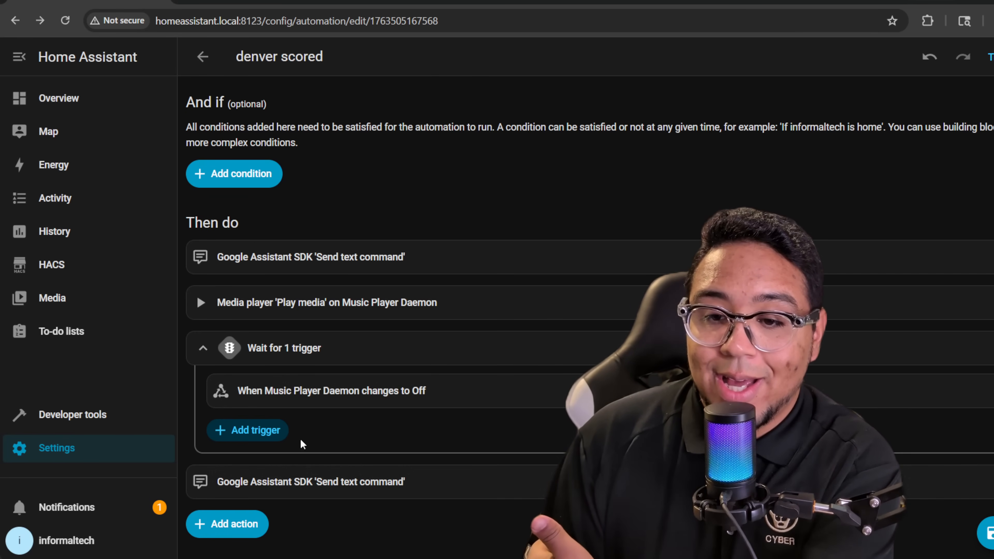
{"action": "left_click", "coordinate": [204, 349]}
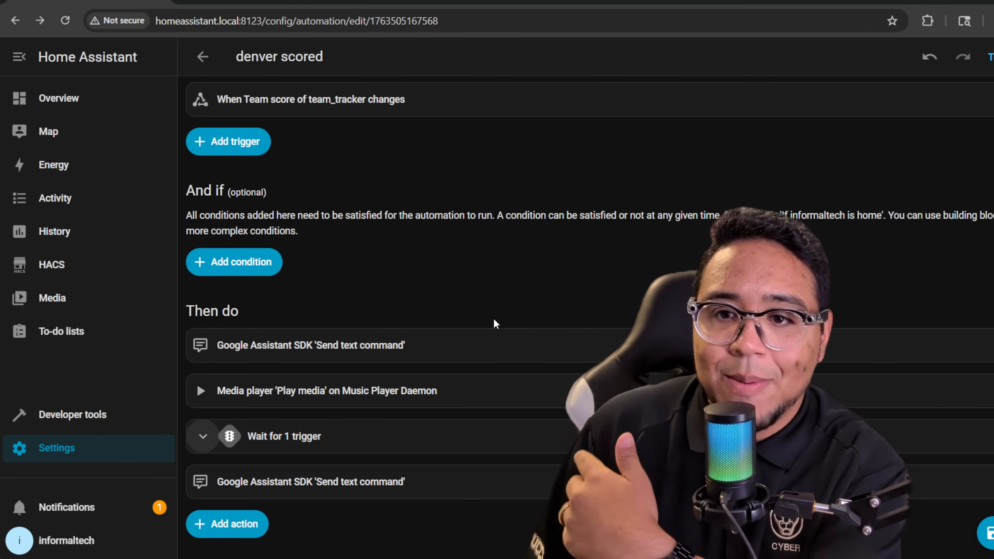
{"action": "scroll", "coordinate": [410, 251], "scroll_direction": "up", "scroll_amount": 2}
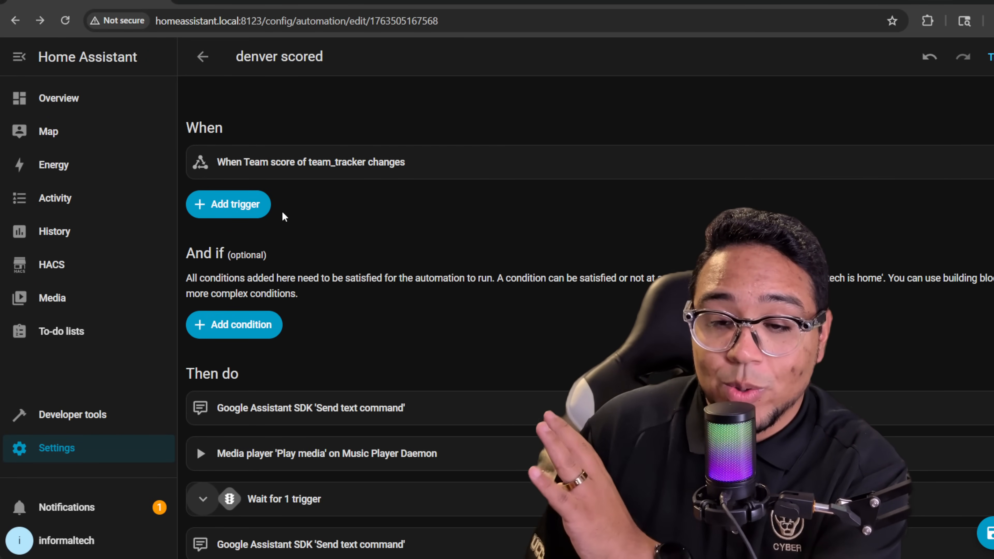
{"action": "scroll", "coordinate": [278, 211], "scroll_direction": "down", "scroll_amount": 2}
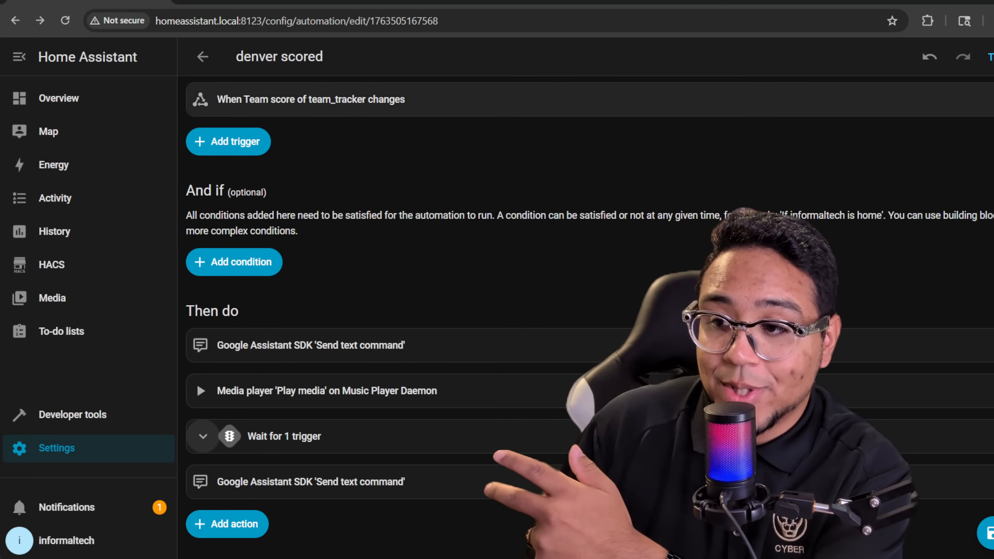
{"action": "left_click", "coordinate": [202, 436]}
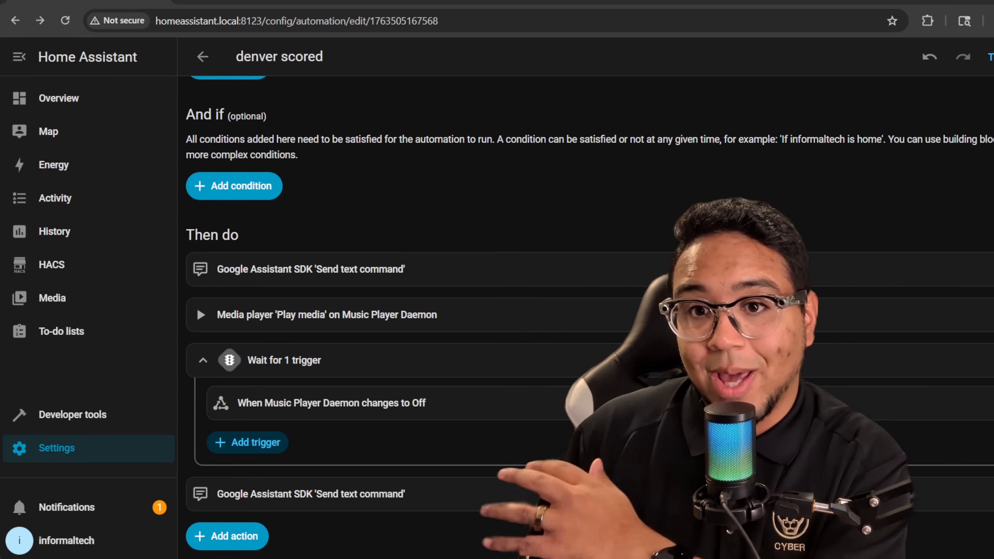
{"action": "left_click", "coordinate": [309, 358]}
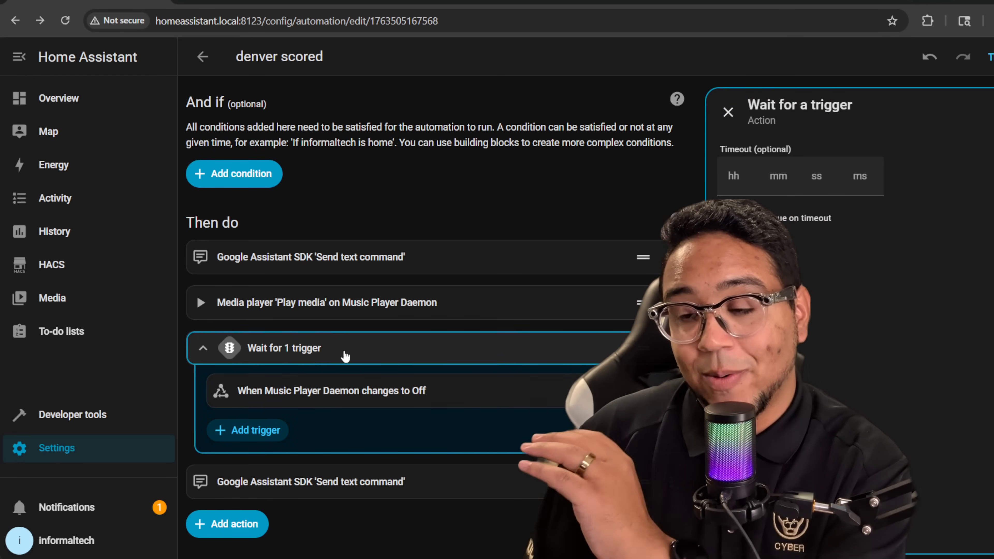
{"action": "left_click", "coordinate": [384, 361]}
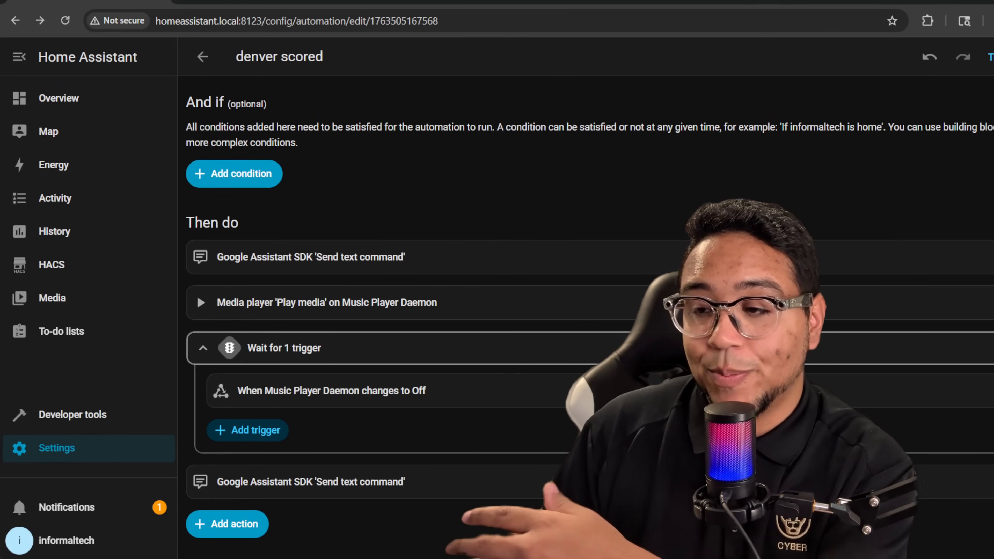
Run the actions of the "denver scored" automation manually.
{"action": "left_click", "coordinate": [993, 57]}
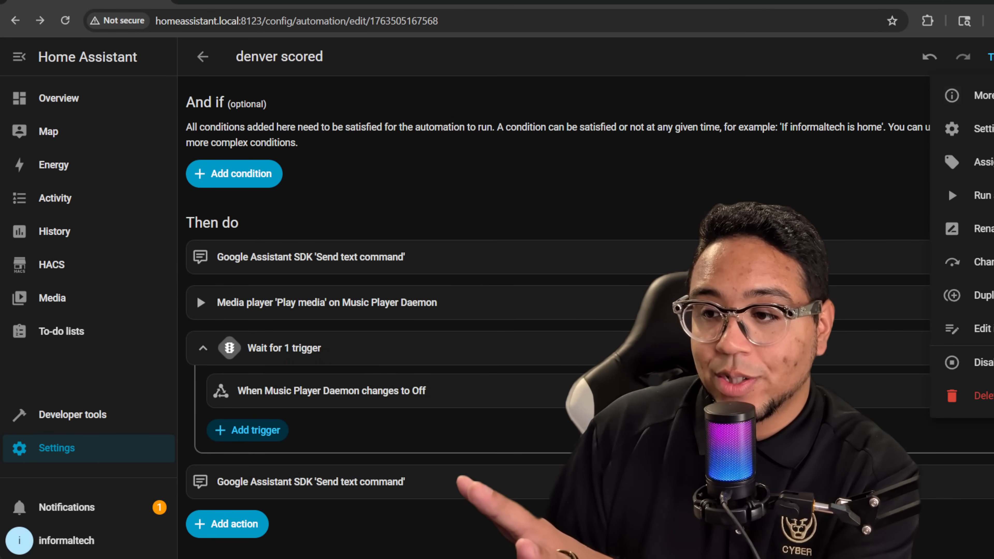
{"action": "left_click", "coordinate": [948, 186]}
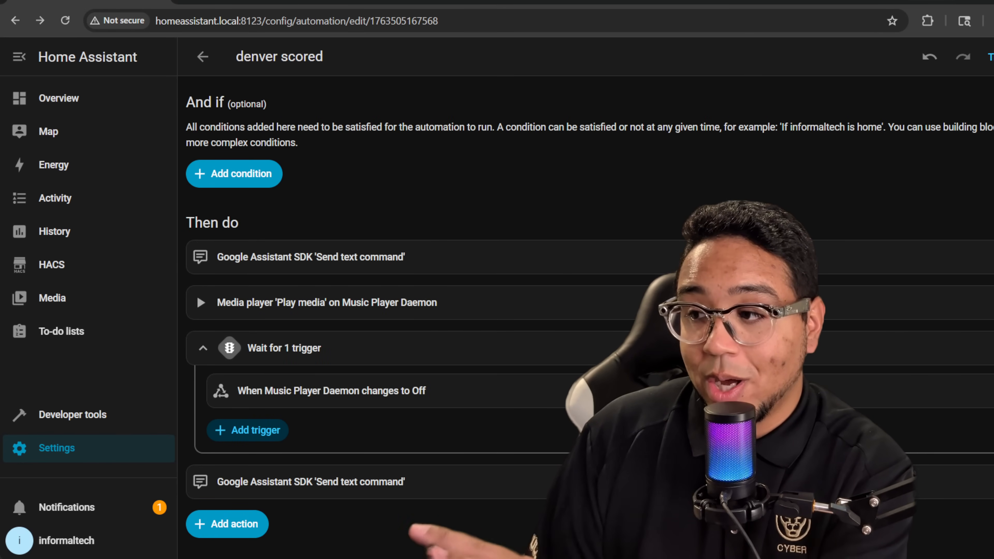